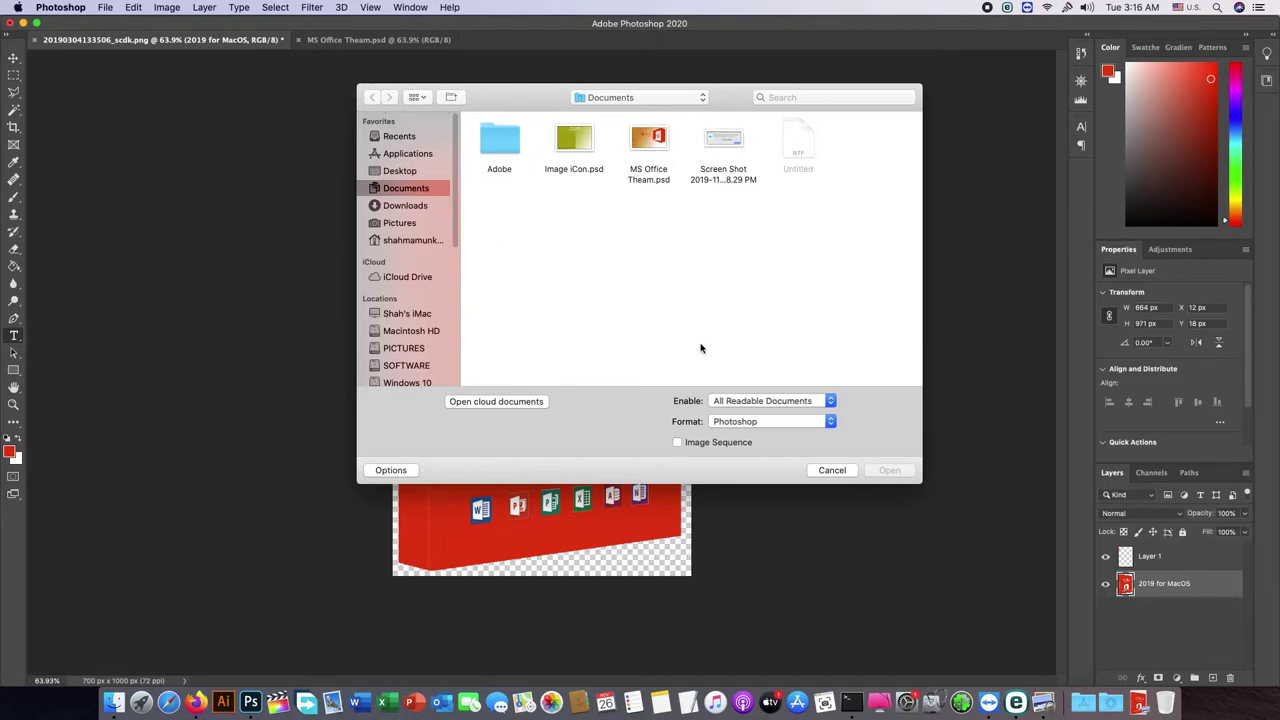
Step: Dismiss the Open dialog, then make and clear a rectangular selection over the box image
click(832, 470)
click(14, 74)
drag(393, 150, 709, 586)
click(600, 168)
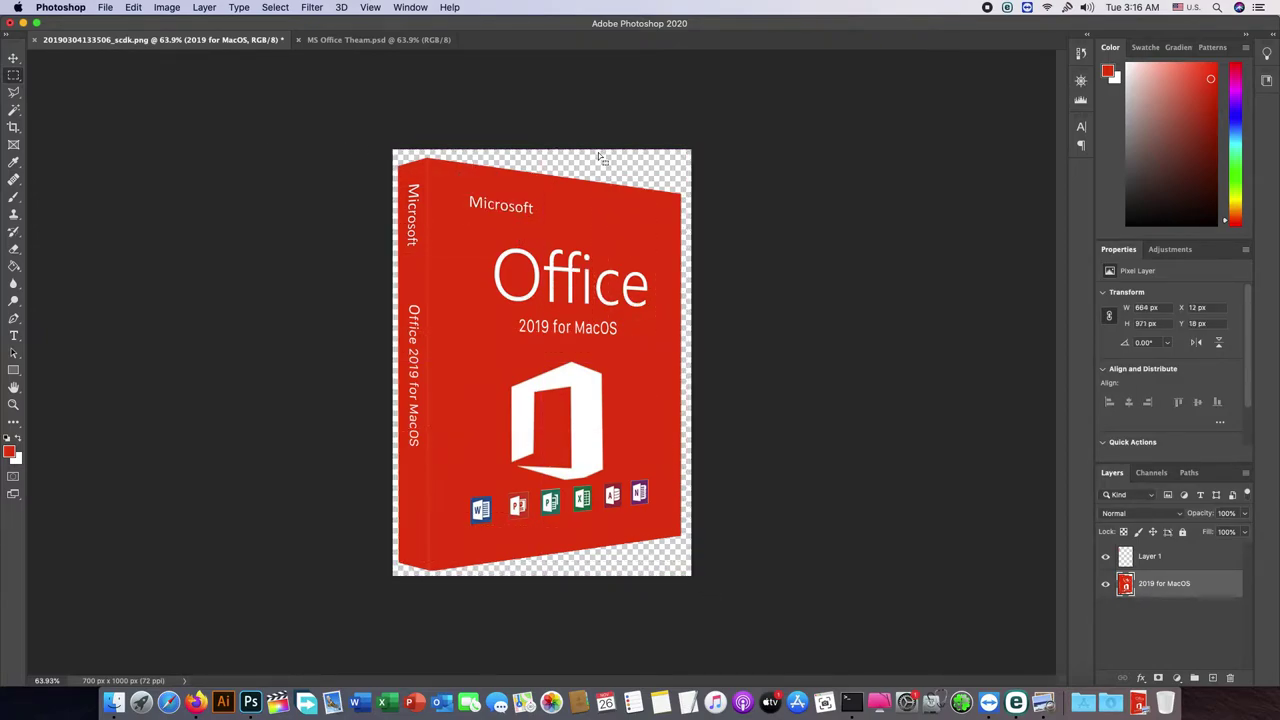
Step: Export the box image as Cover.png to the Desktop, then switch to MS Office Theam.psd
click(102, 8)
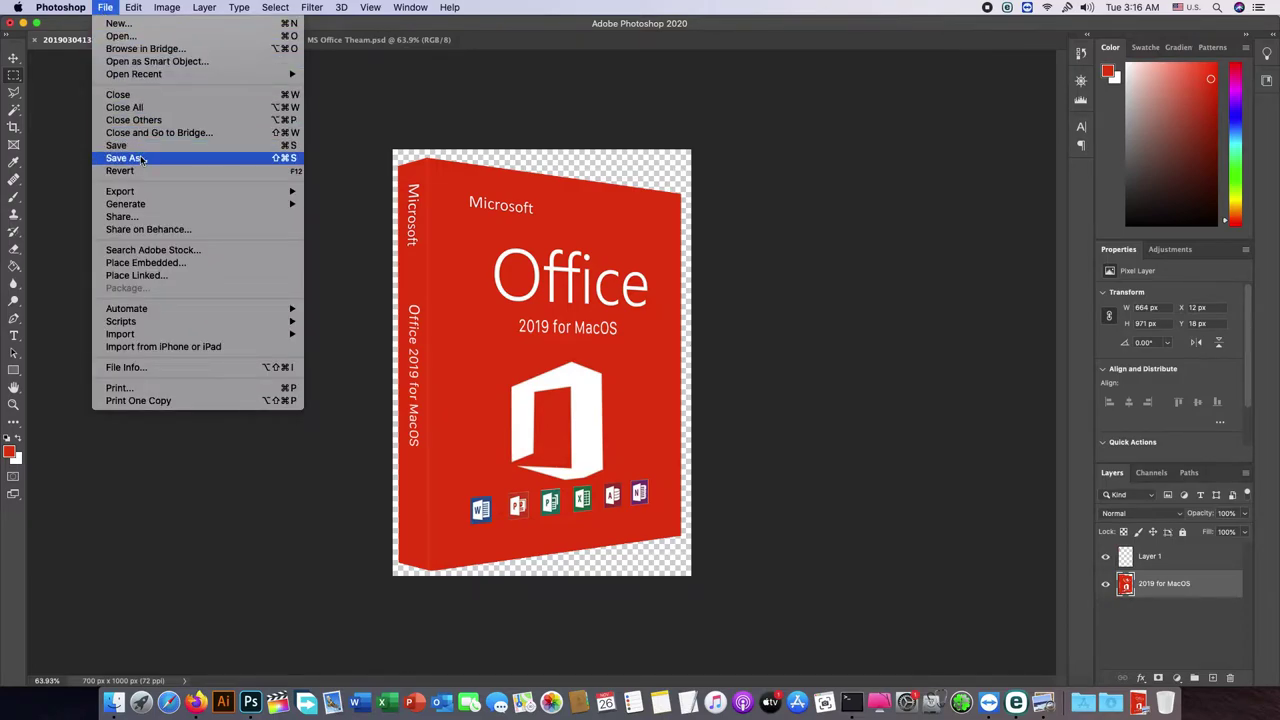
mouse_move(147, 202)
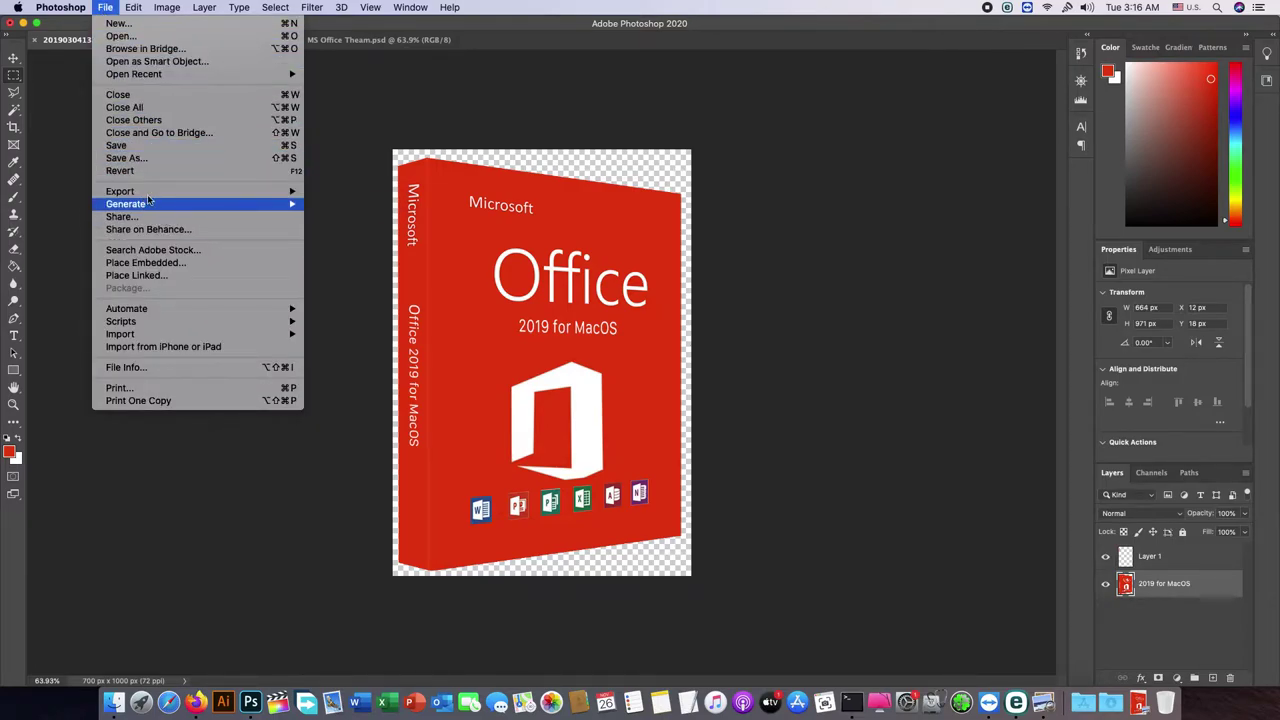
click(357, 206)
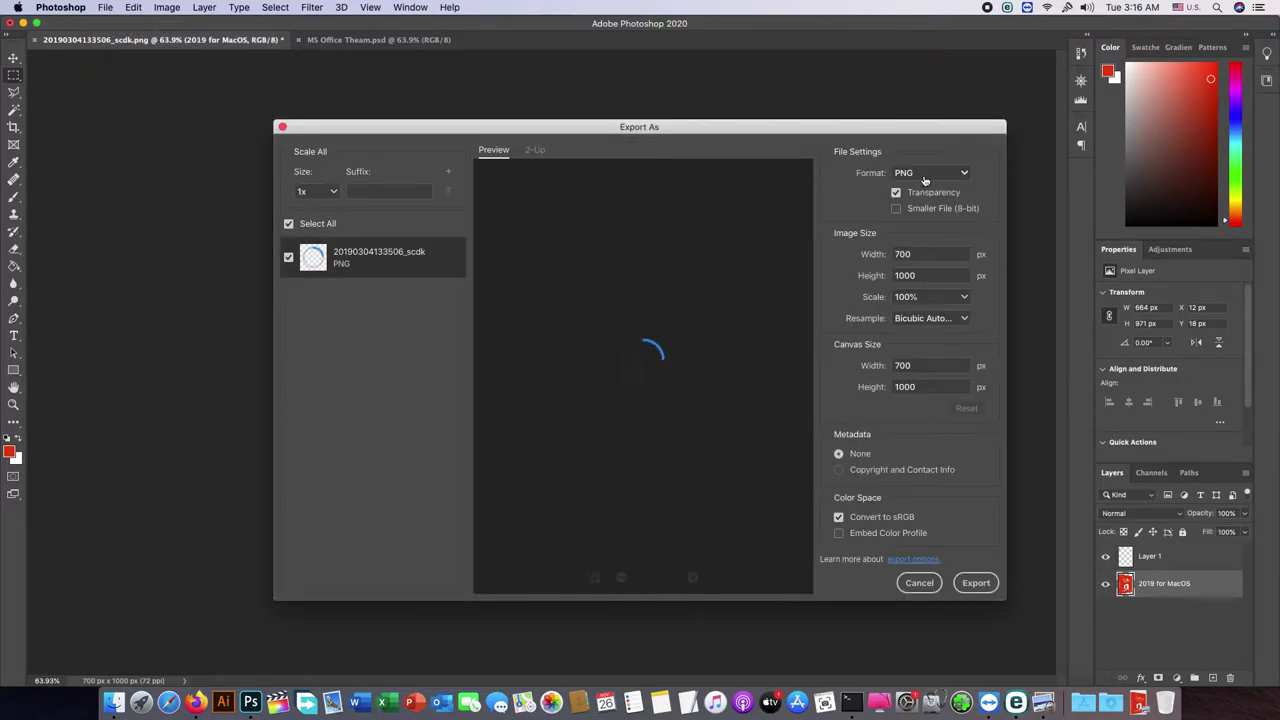
click(967, 584)
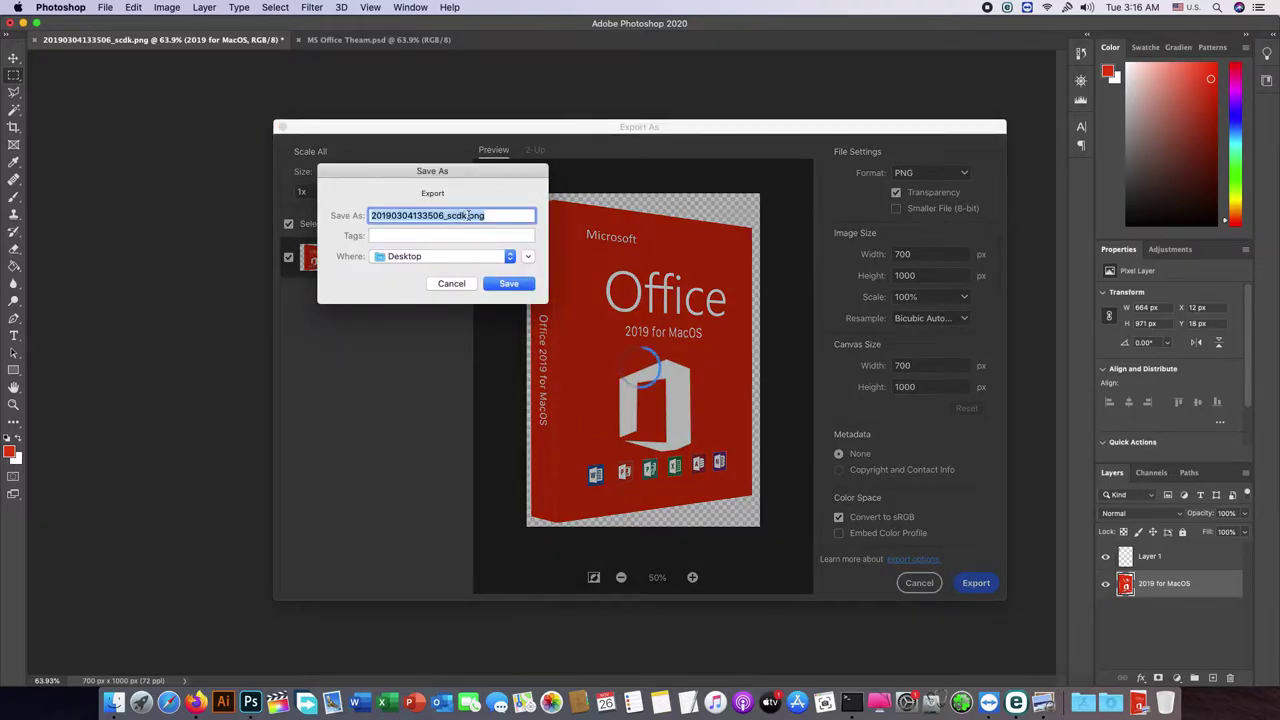
drag(468, 215, 311, 226)
text(Co)
text(mpany)
key(BackSpace)
key(BackSpace)
key(BackSpace)
key(BackSpace)
key(BackSpace)
text(ver)
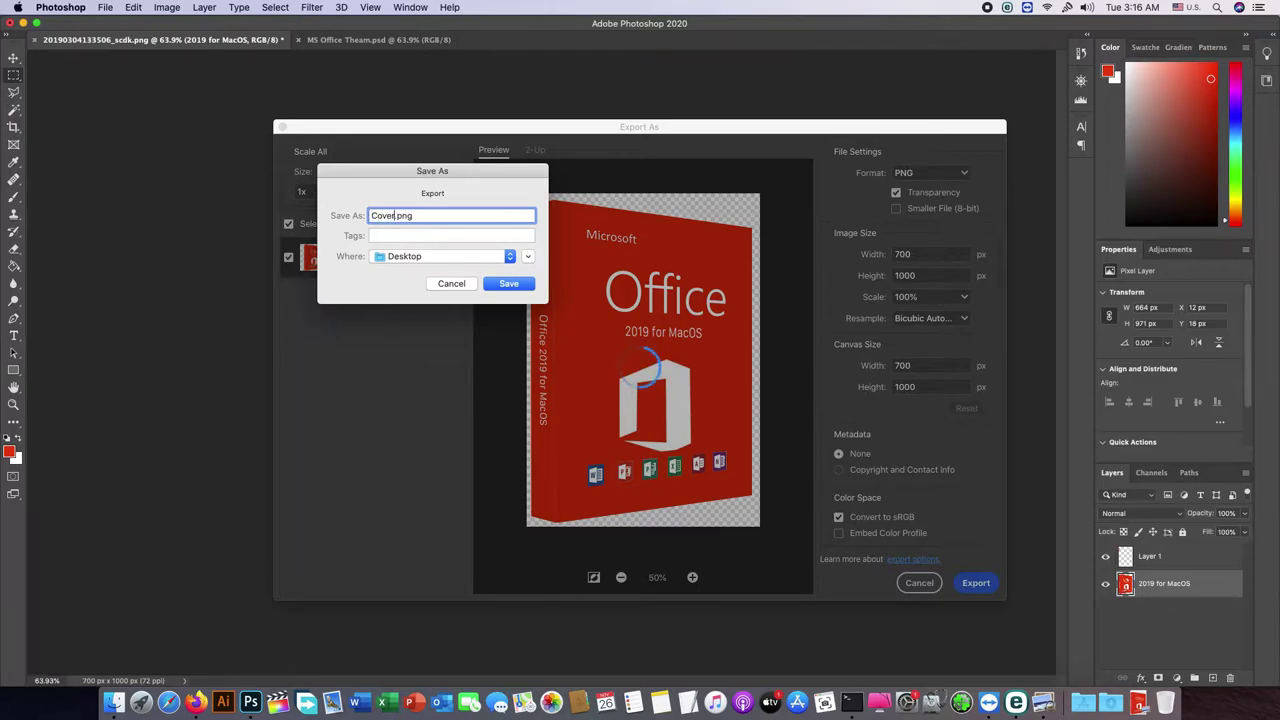
click(465, 287)
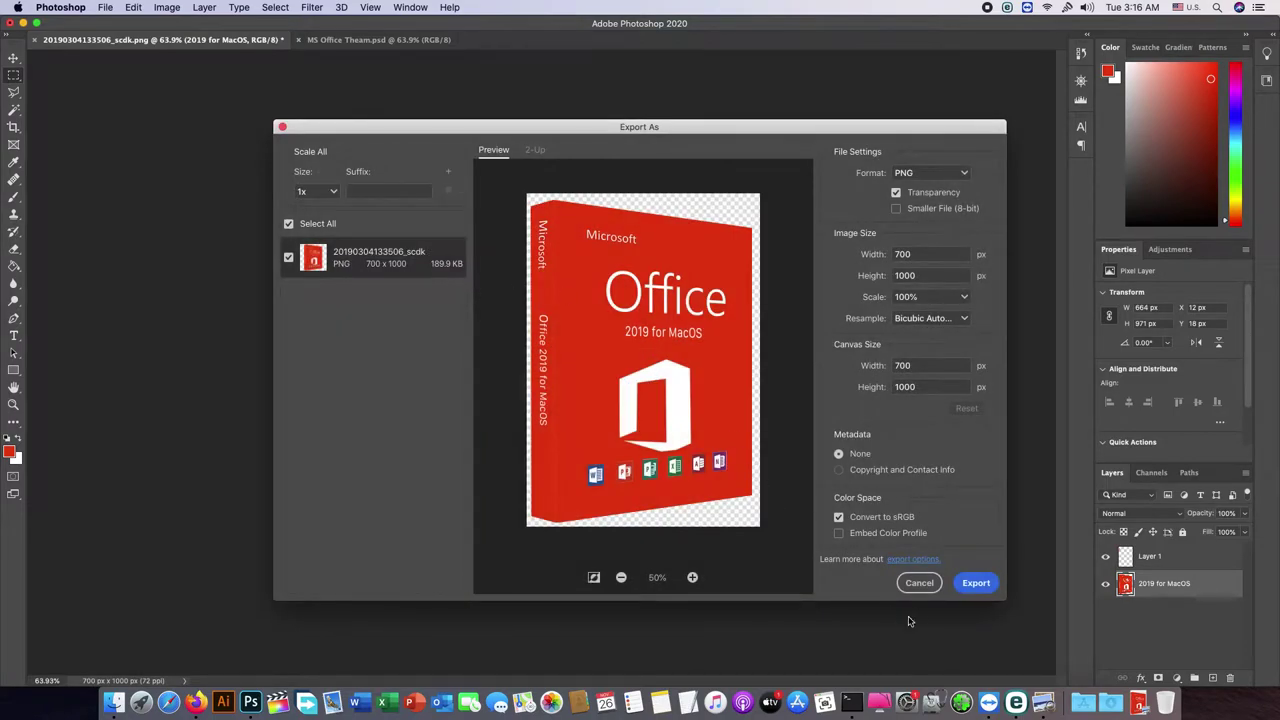
click(919, 584)
click(411, 41)
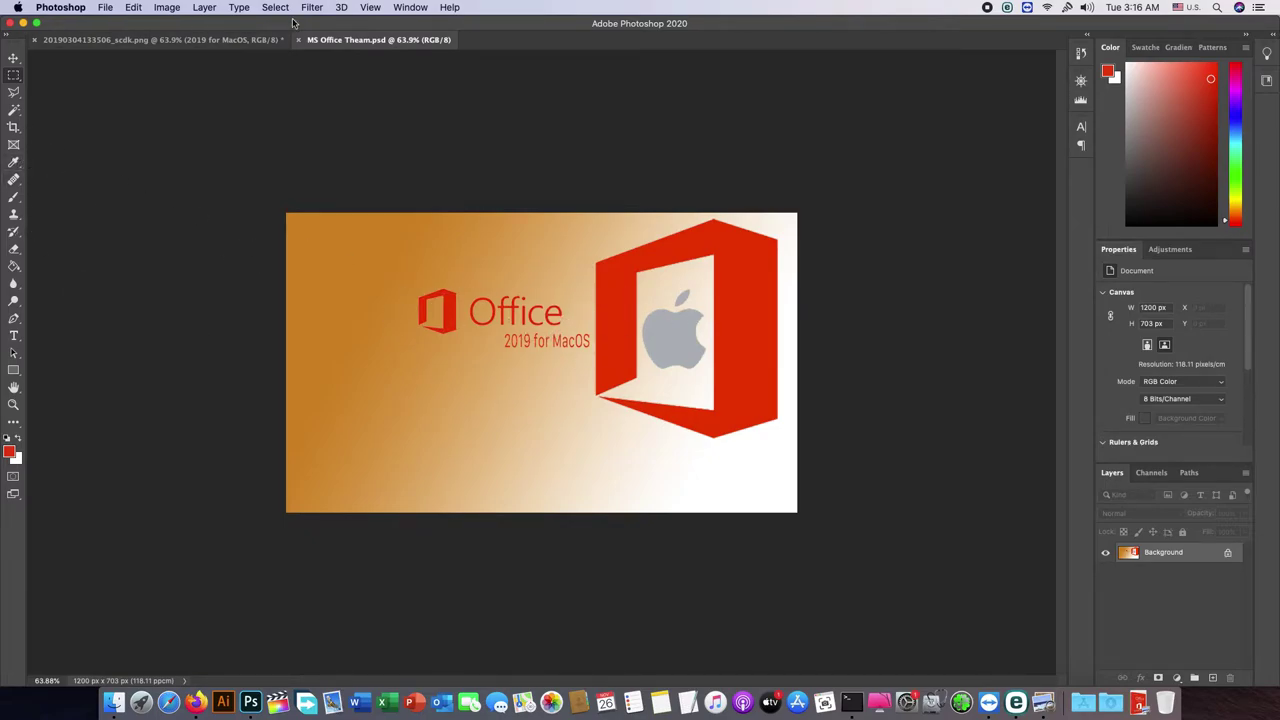
Step: Cancel Save As and open Export As for the orange background, keeping PNG format
click(105, 7)
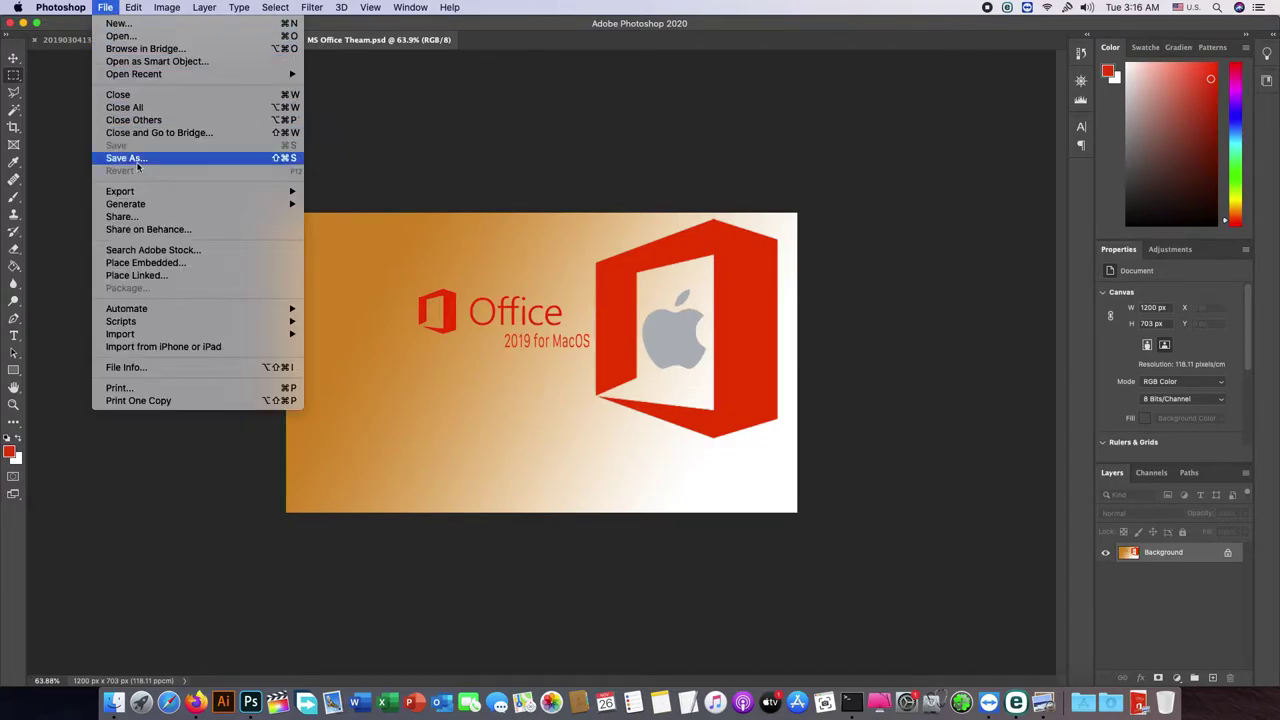
click(138, 159)
click(823, 363)
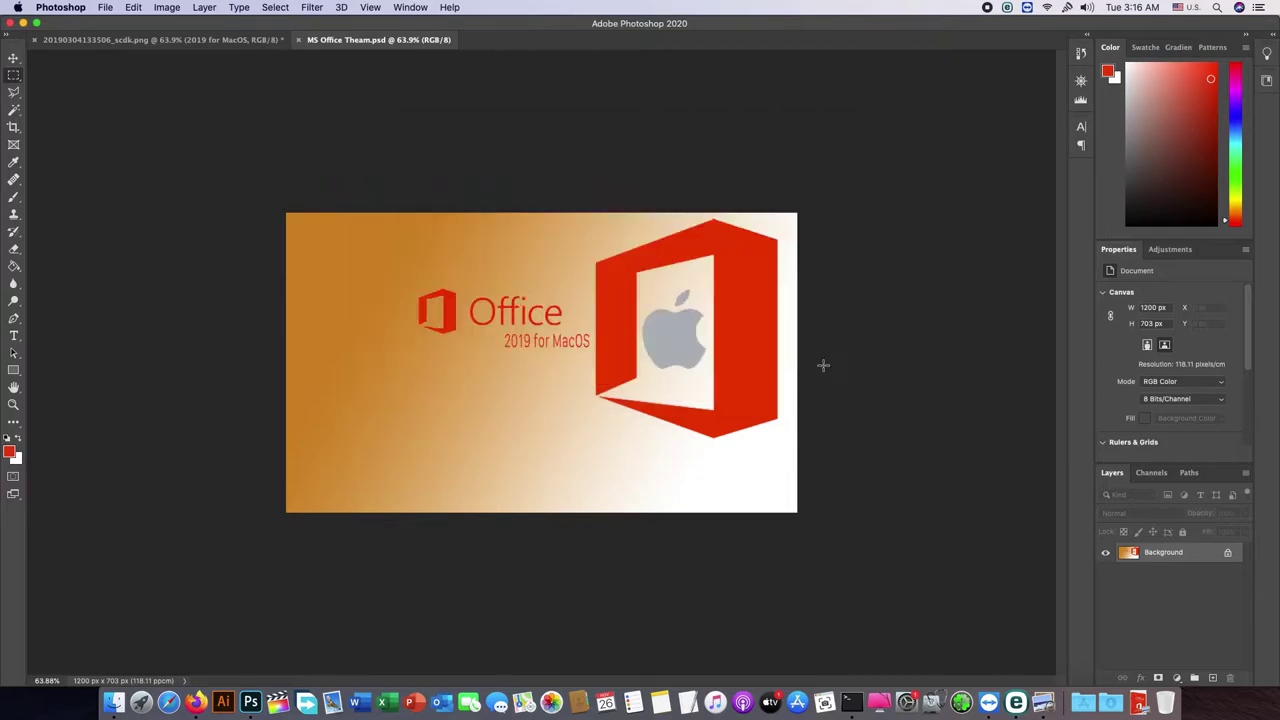
click(106, 8)
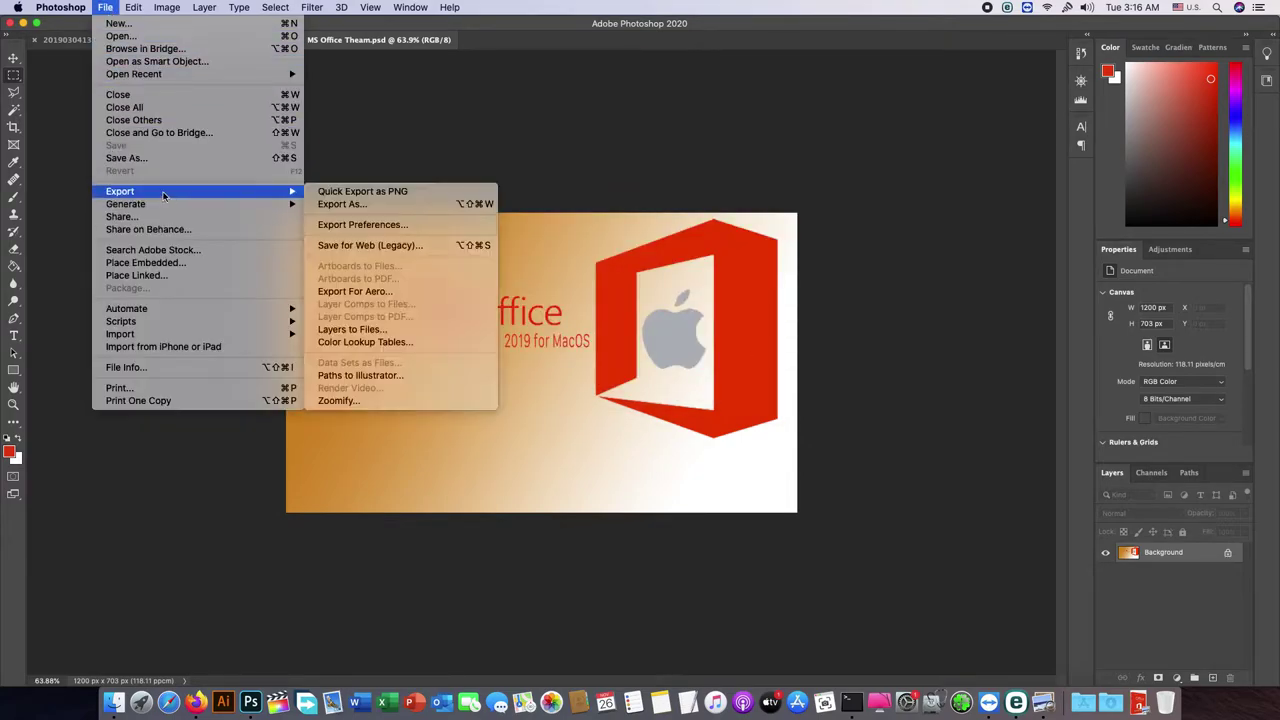
mouse_move(291, 191)
click(352, 204)
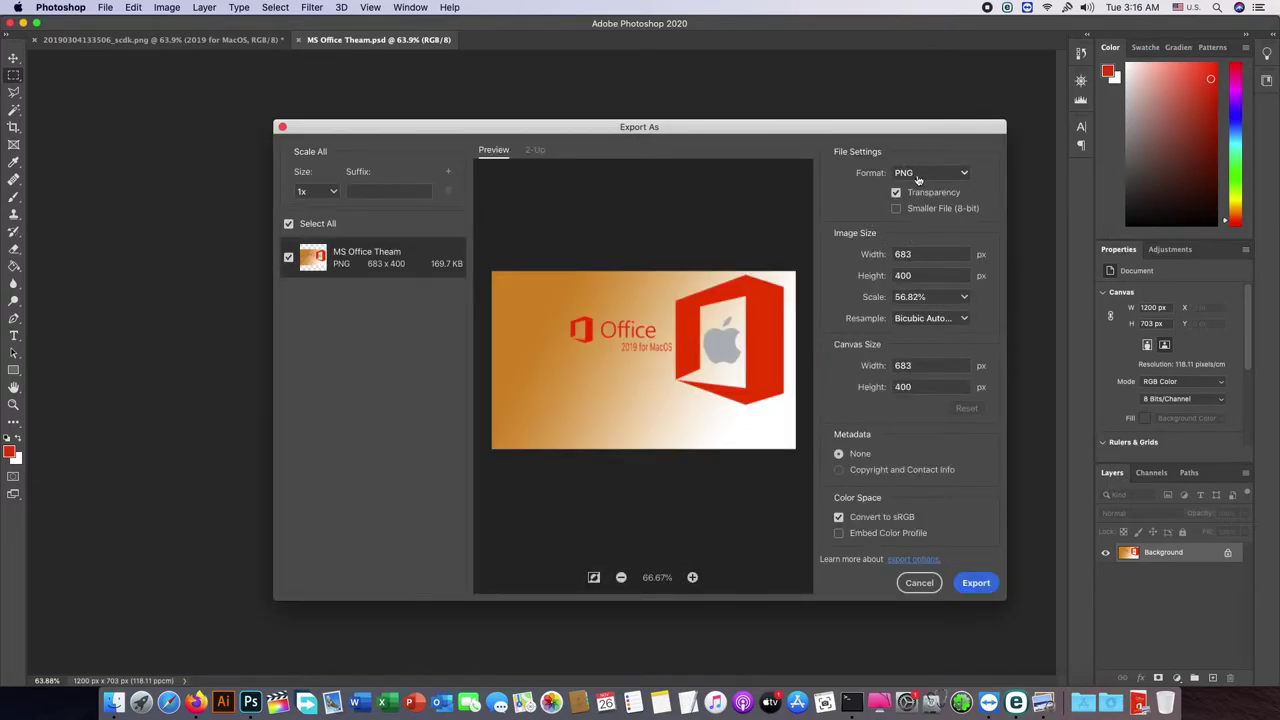
click(964, 176)
click(937, 196)
Step: Save the exported PNG as Theam.png on the Desktop and minimize Photoshop
click(978, 584)
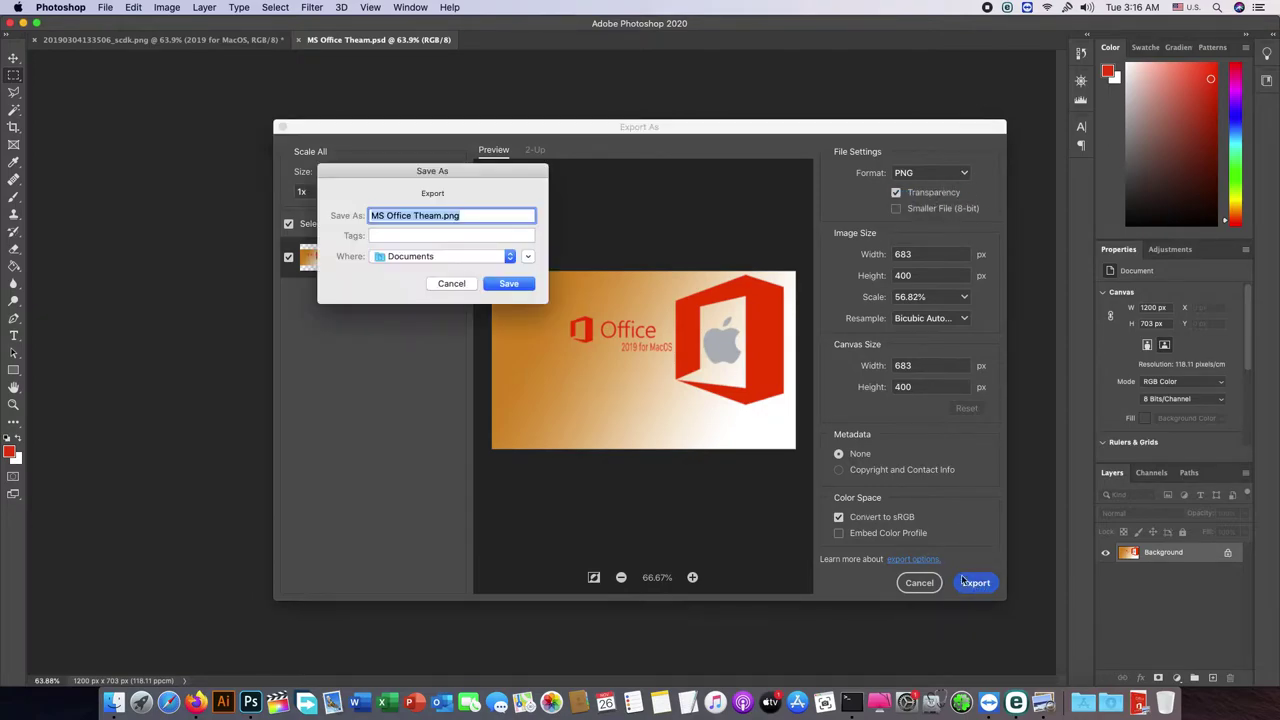
drag(416, 170, 632, 177)
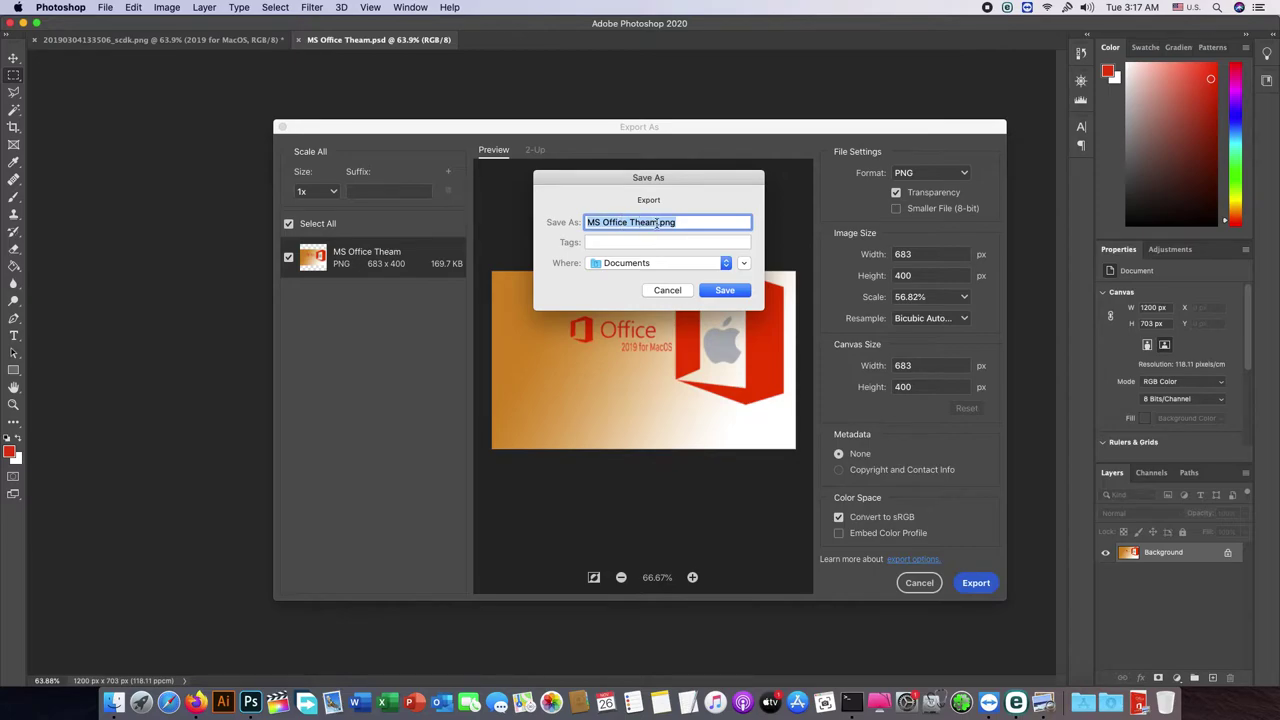
click(659, 224)
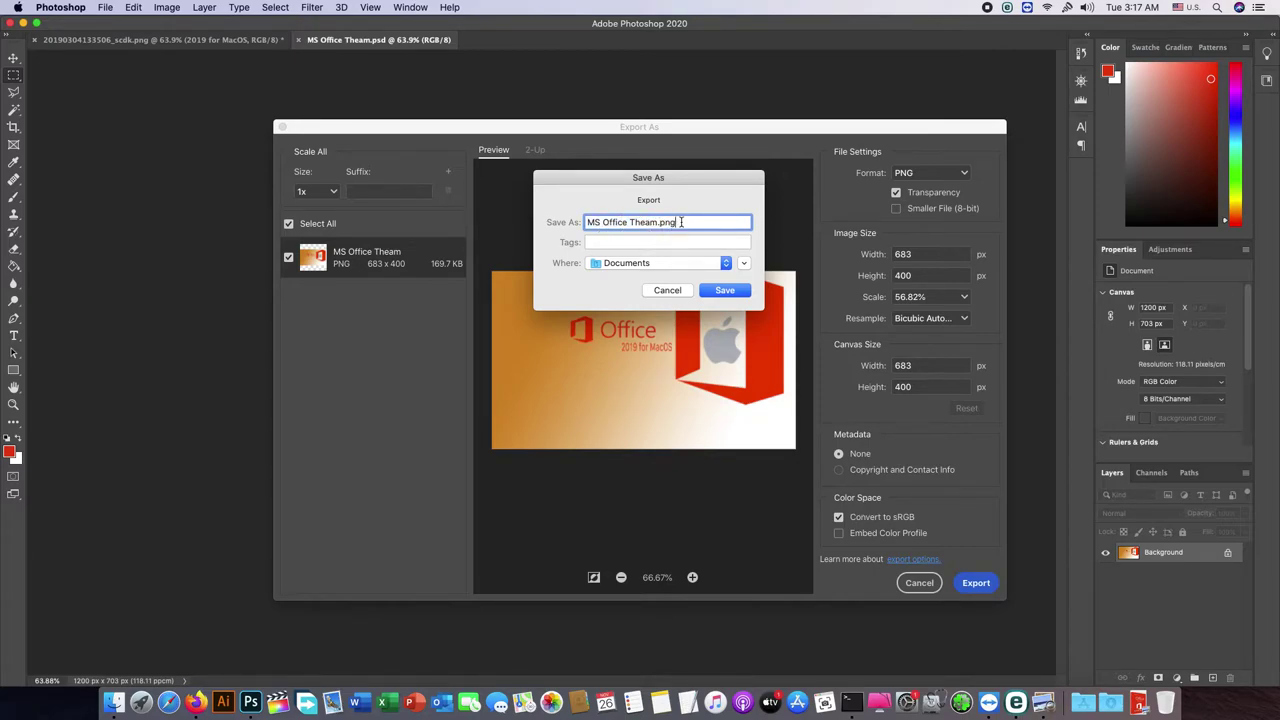
key(Return)
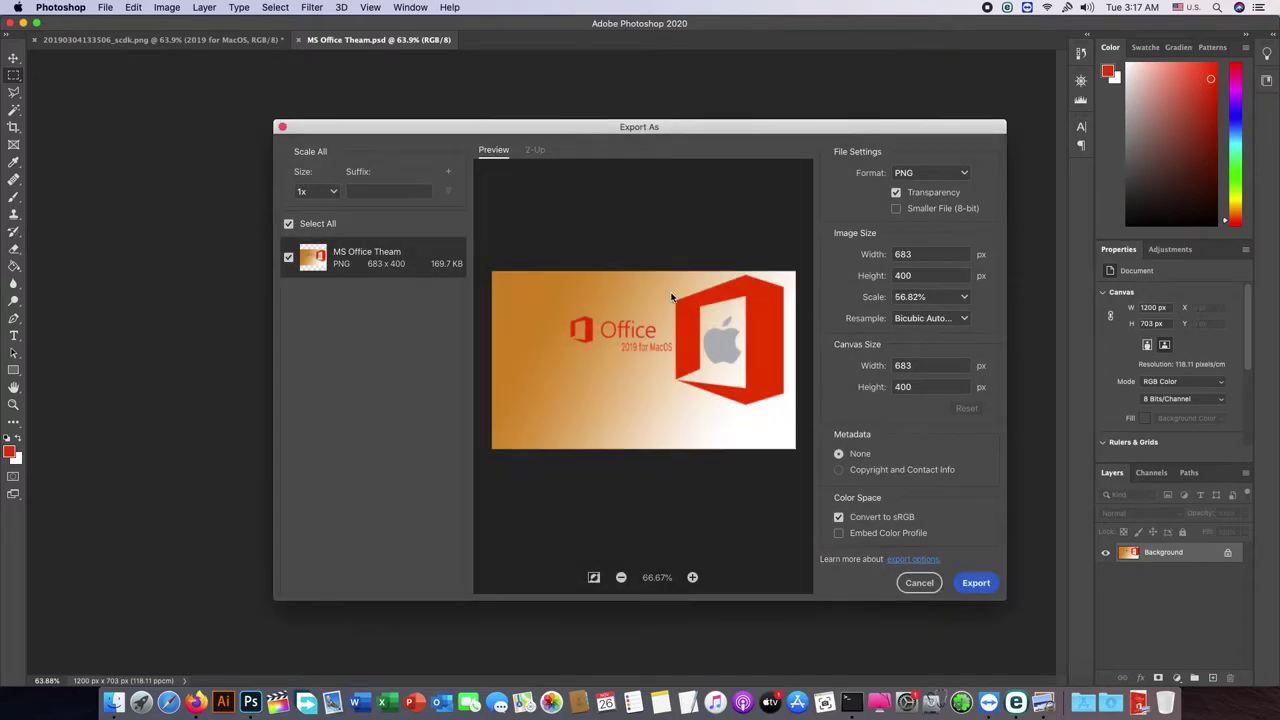
click(917, 583)
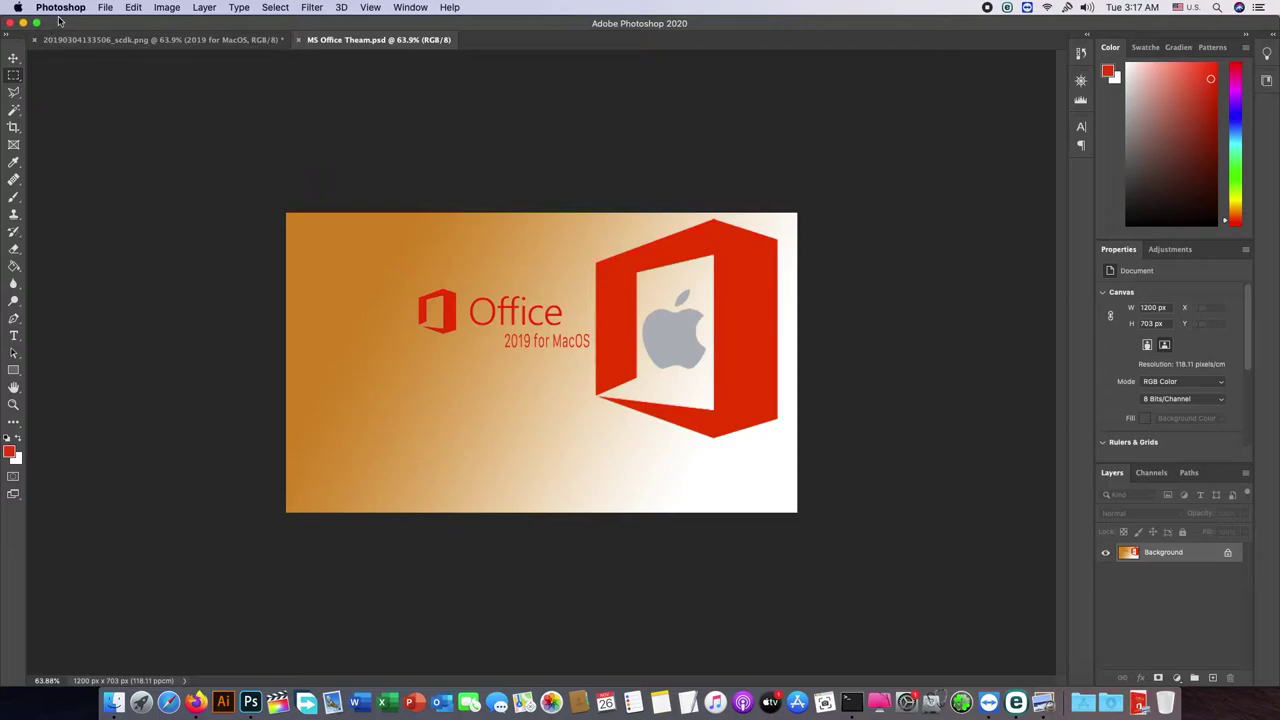
click(23, 22)
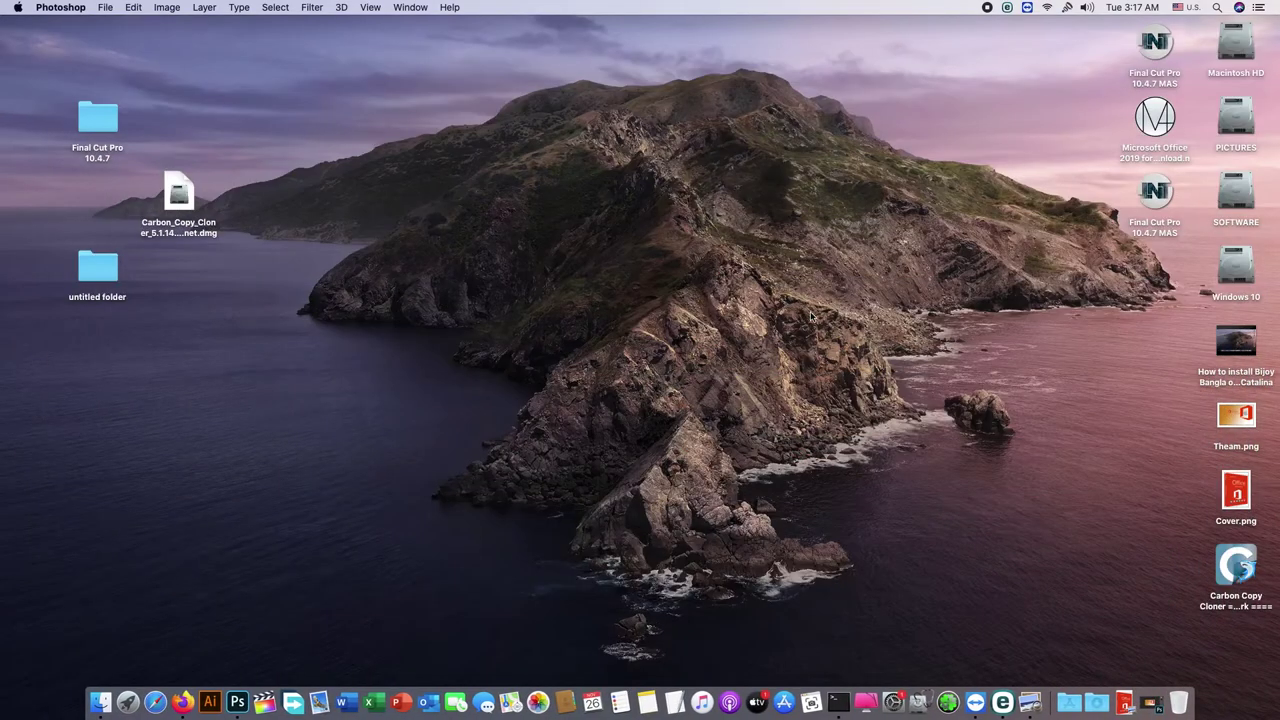
Step: Remove the Final Cut Pro and Microsoft Office items from the desktop and clean up the icons
drag(1177, 423, 1256, 530)
click(1187, 455)
drag(1168, 420, 1267, 507)
drag(1078, 53, 1155, 183)
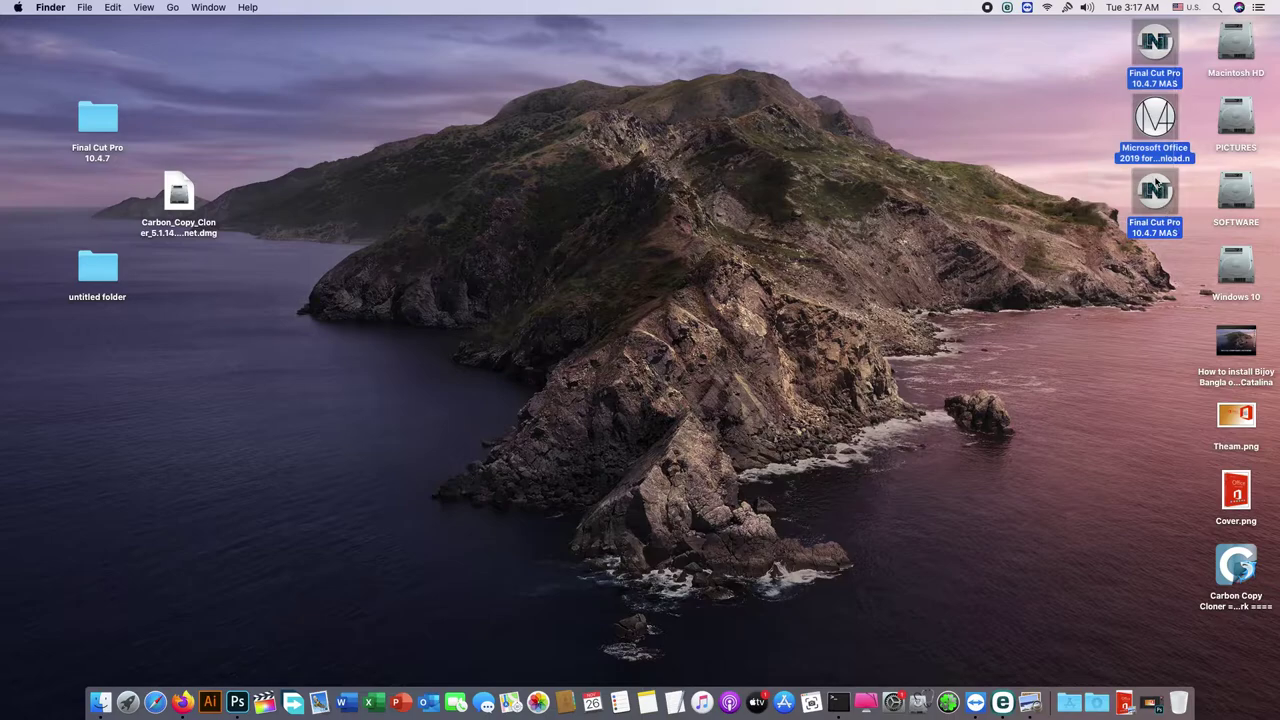
right_click(1155, 183)
click(1054, 208)
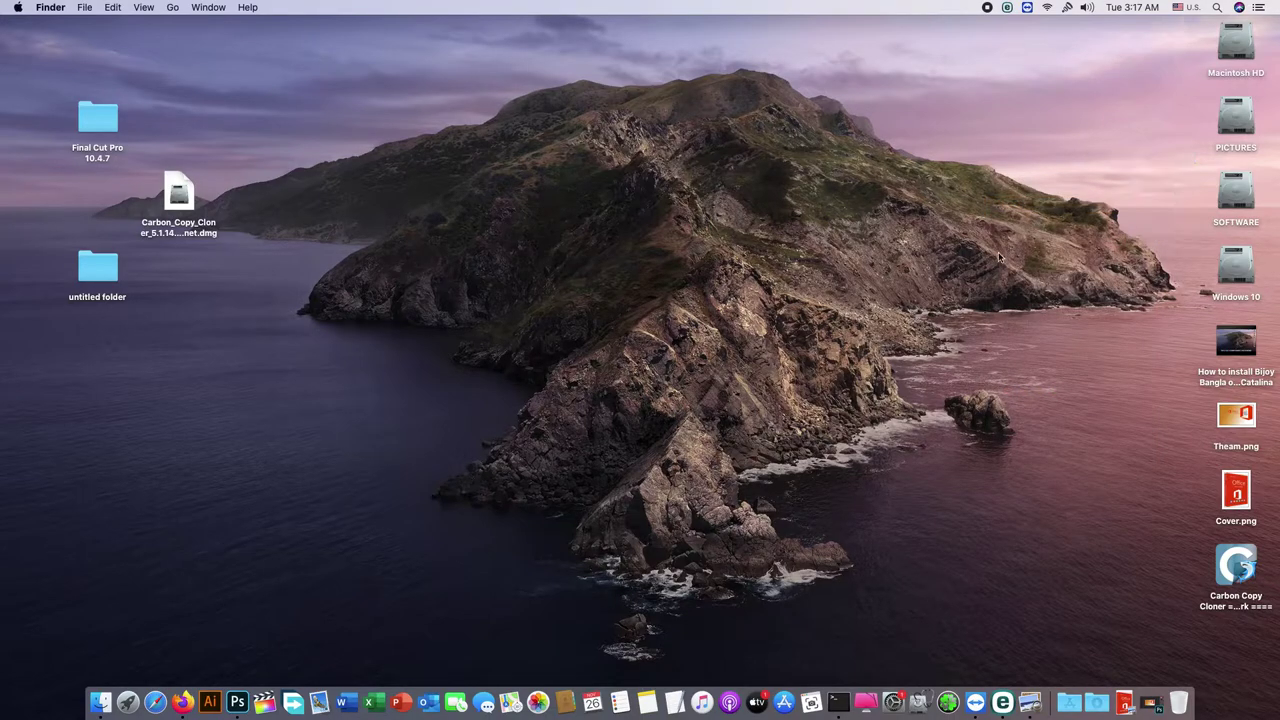
right_click(963, 187)
click(1022, 299)
Step: Eject the Carbon Copy Cloner volume and clean up the desktop icons again
drag(1177, 419, 1241, 502)
right_click(1242, 564)
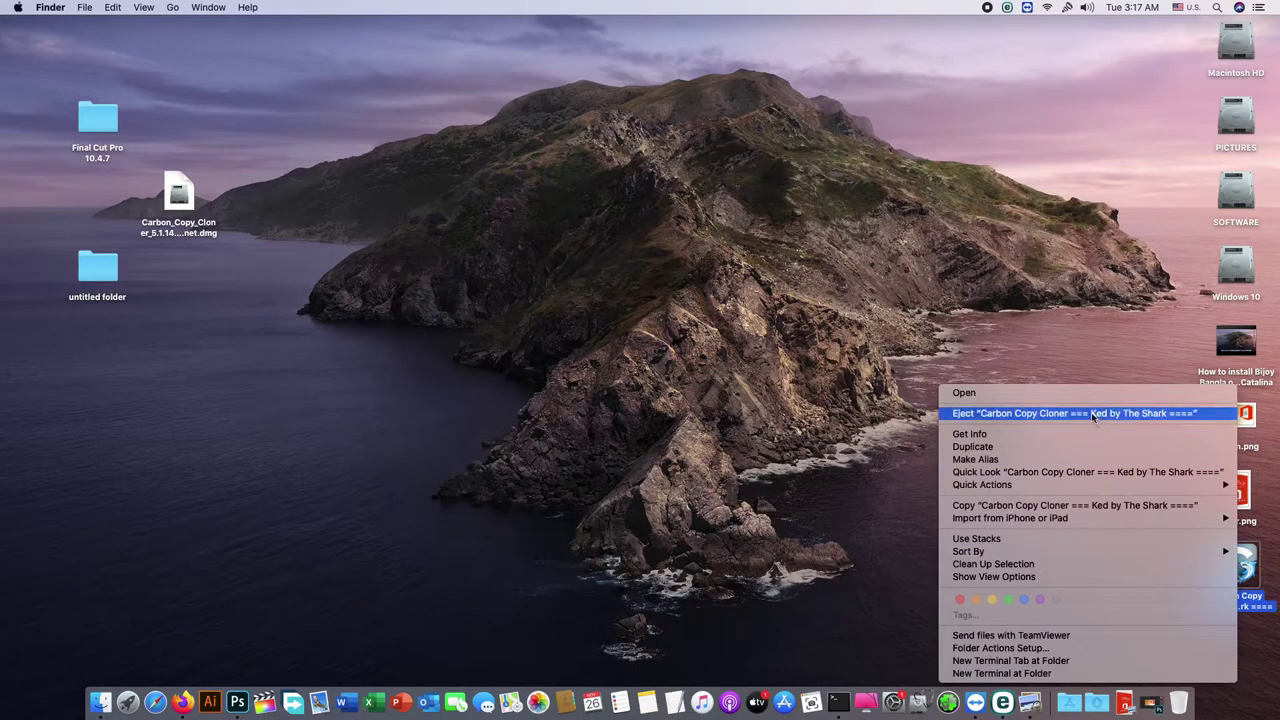
click(1091, 412)
right_click(958, 270)
click(995, 376)
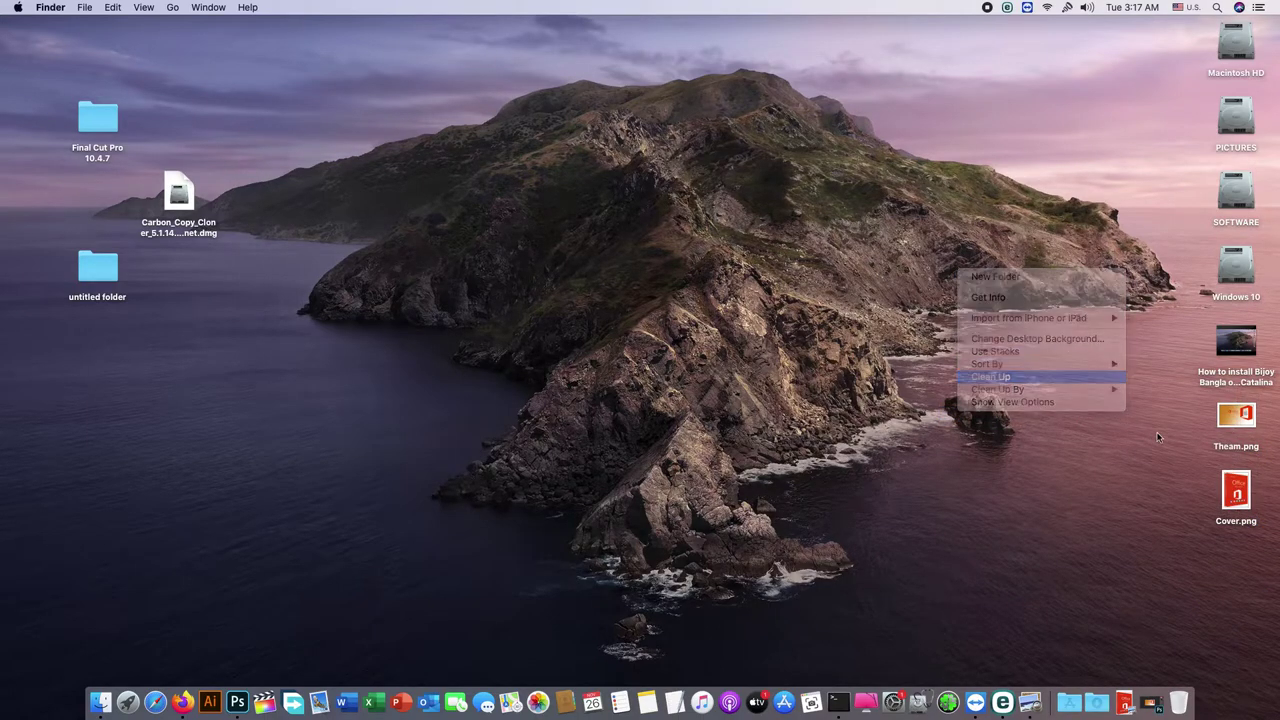
drag(1160, 420, 1262, 526)
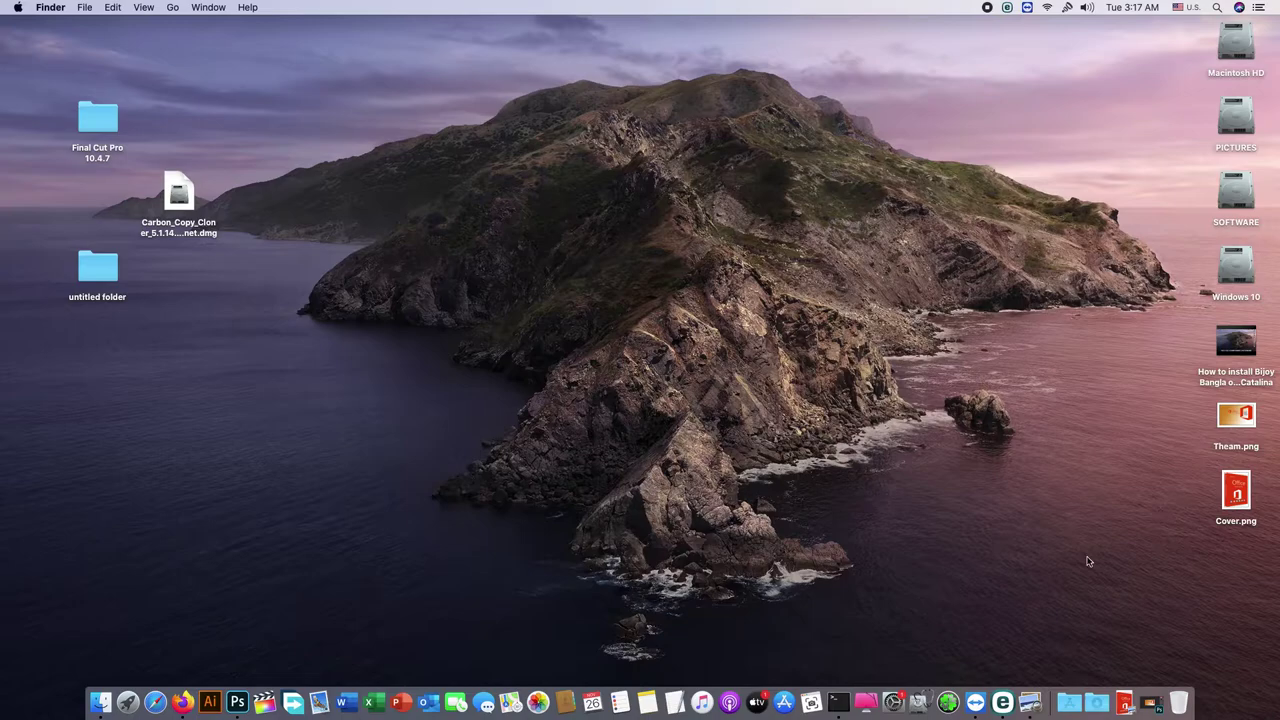
Step: Launch Disk Utility and start a new blank image named MS Office 2019 for MacOS
click(919, 705)
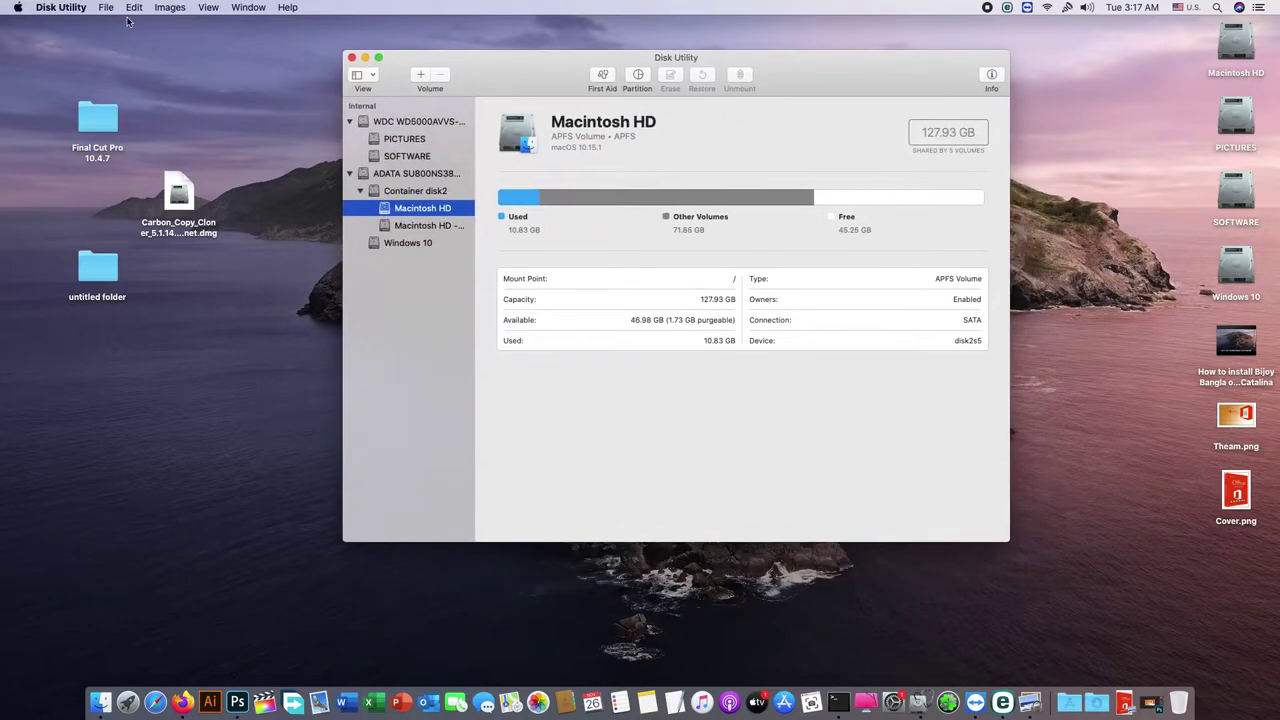
click(106, 8)
mouse_move(125, 22)
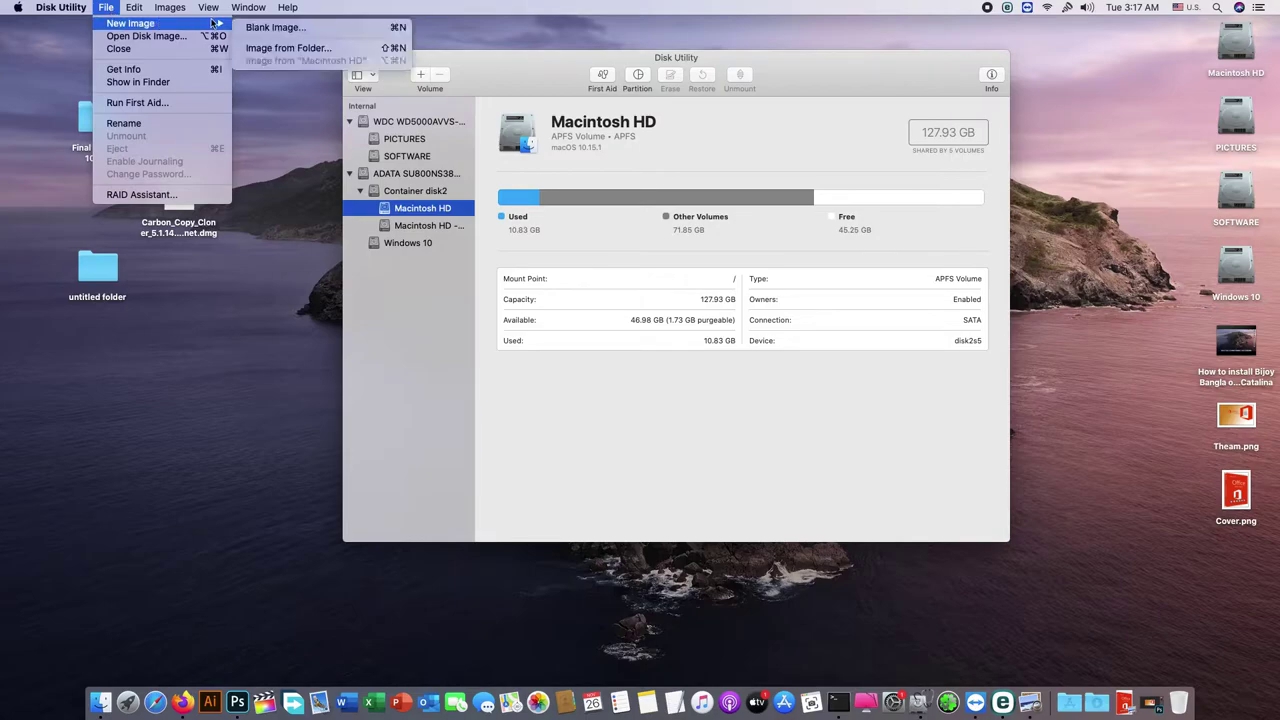
click(285, 27)
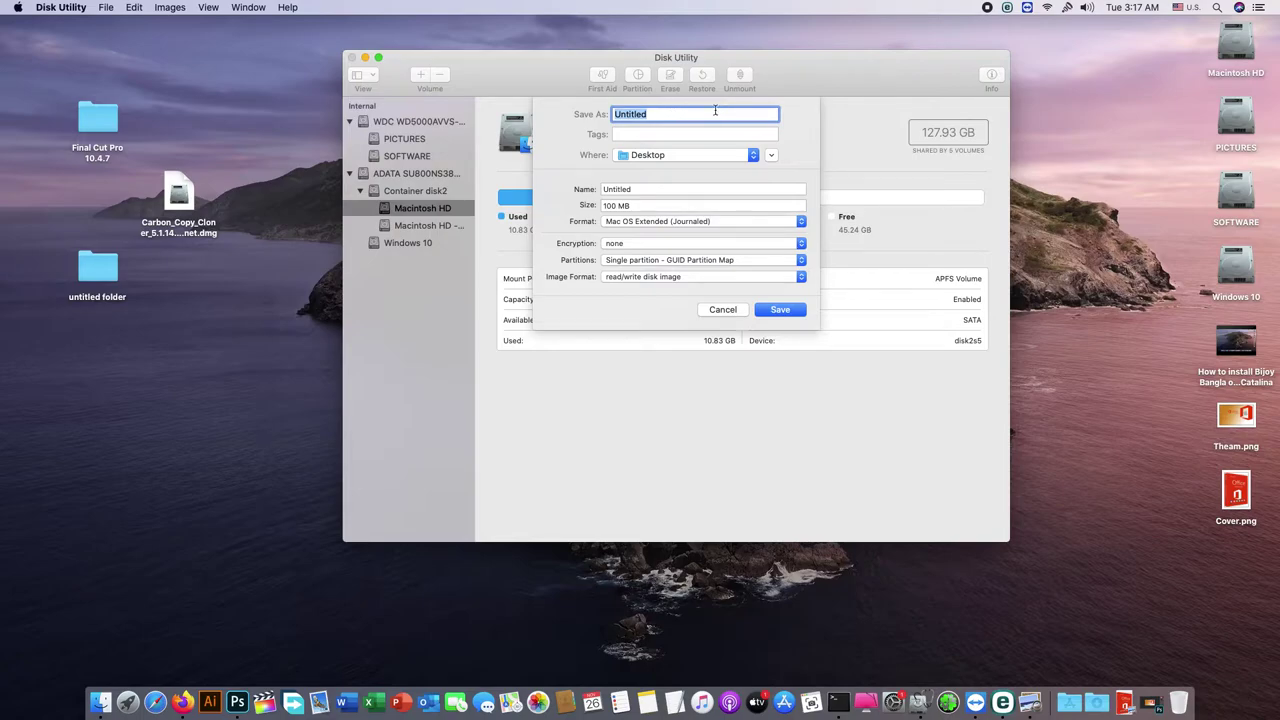
text(MS Office 2019 for)
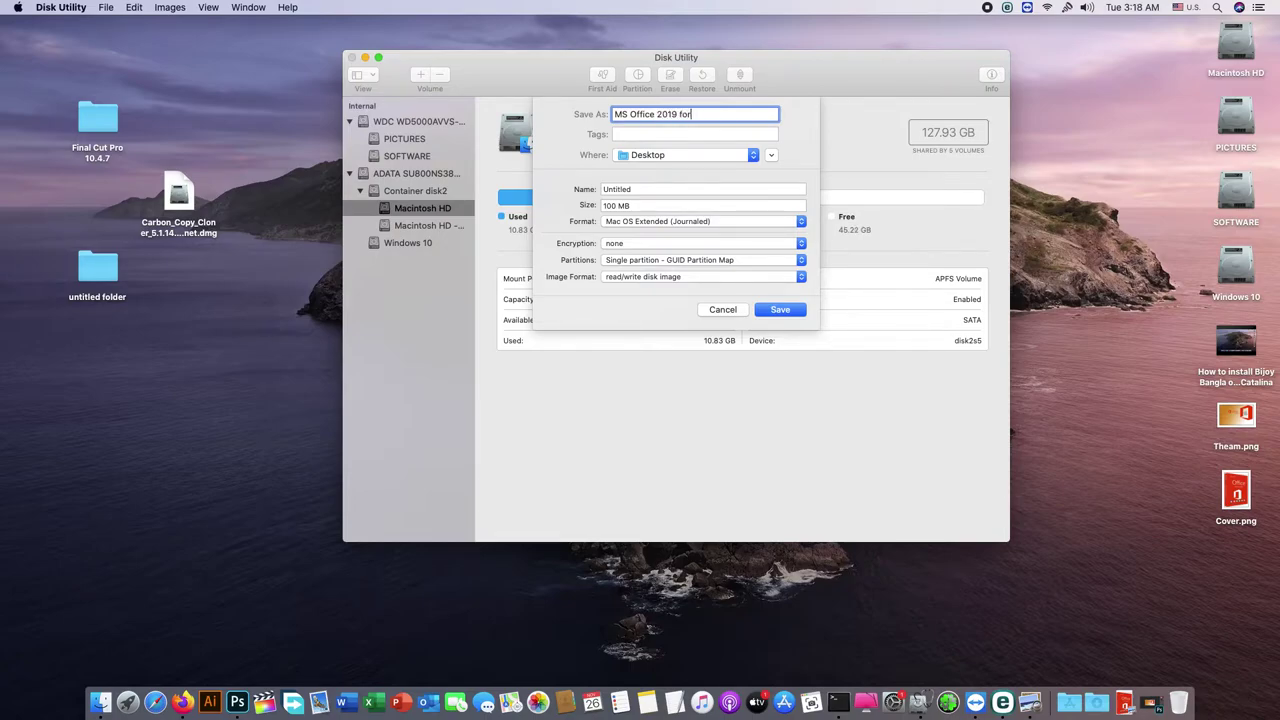
text(MacOS)
Step: Copy the image name into the volume Name field, replacing Untitled
drag(730, 114, 603, 120)
right_click(632, 117)
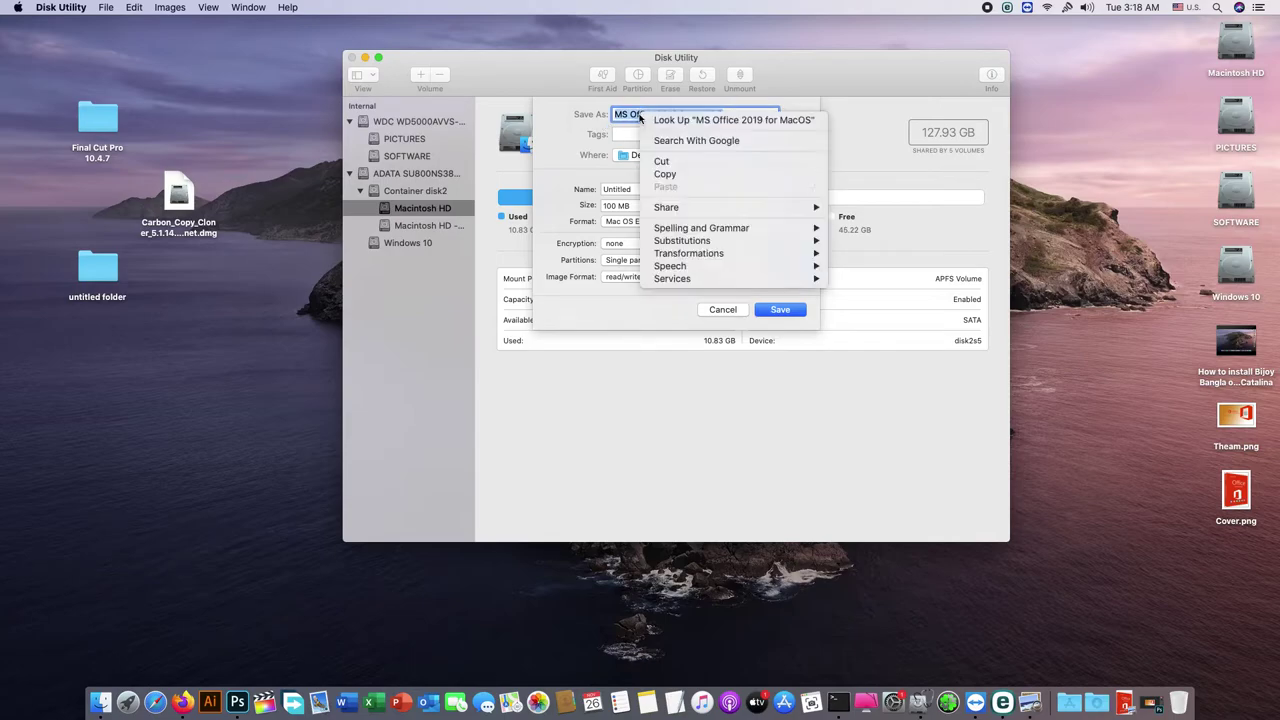
click(663, 174)
click(634, 191)
drag(634, 191, 582, 189)
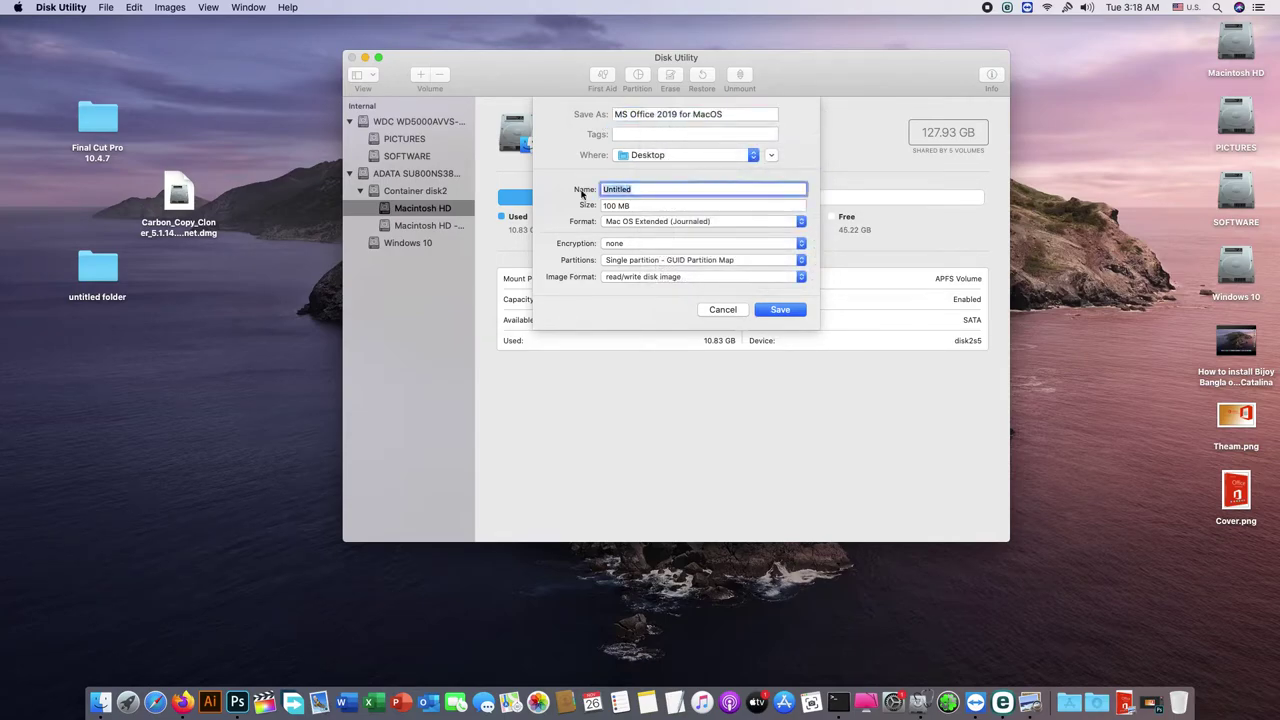
right_click(650, 189)
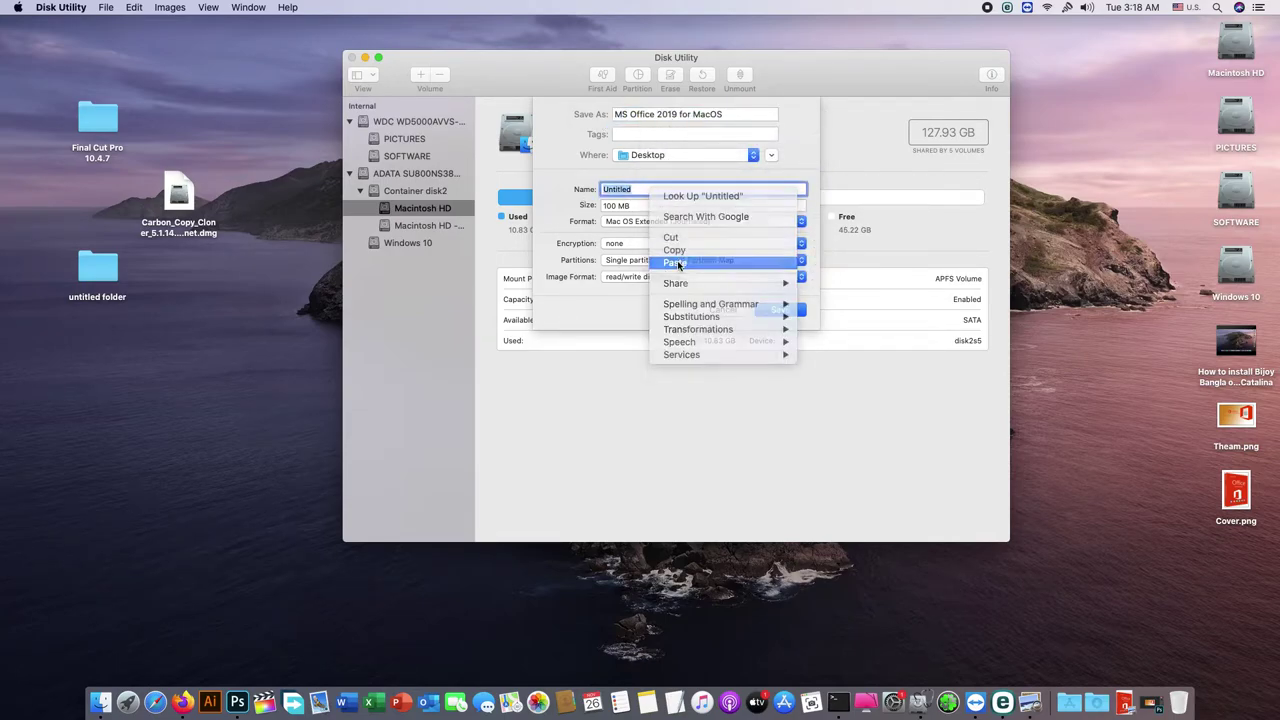
click(677, 263)
Step: Select the 100 MB size value and open untitled folder on the desktop
click(634, 206)
triple_click(634, 206)
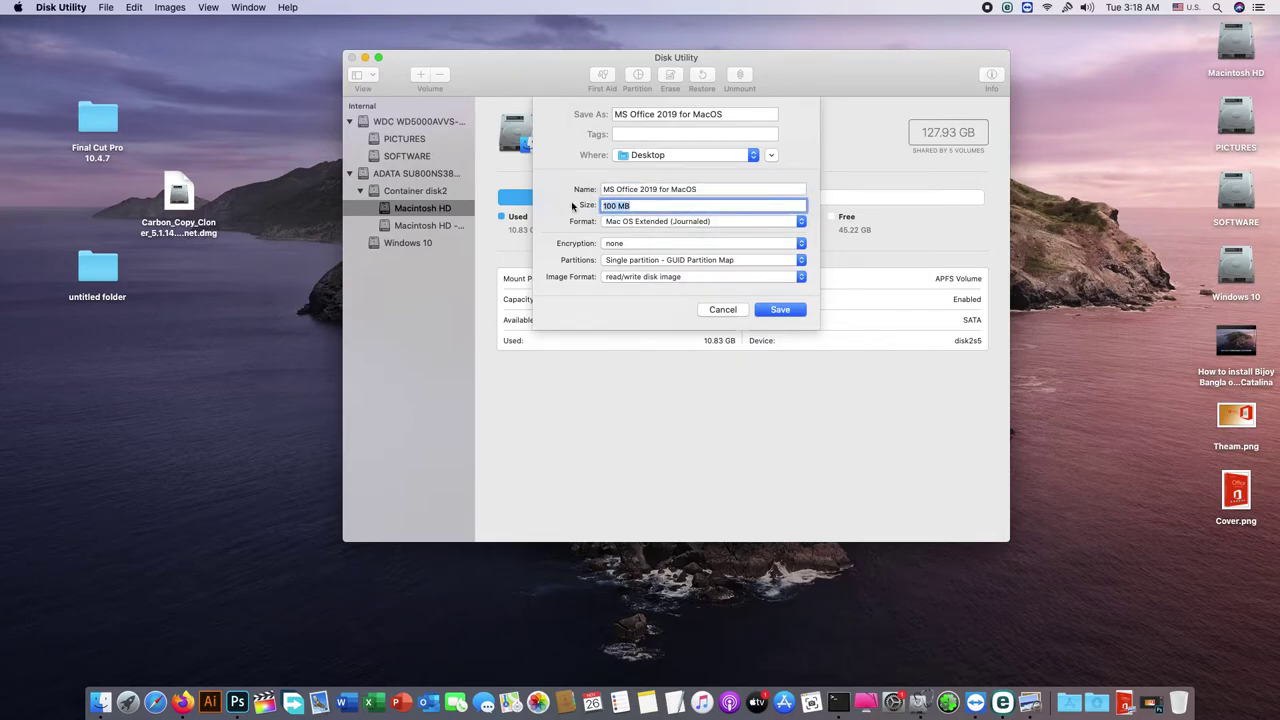
double_click(101, 267)
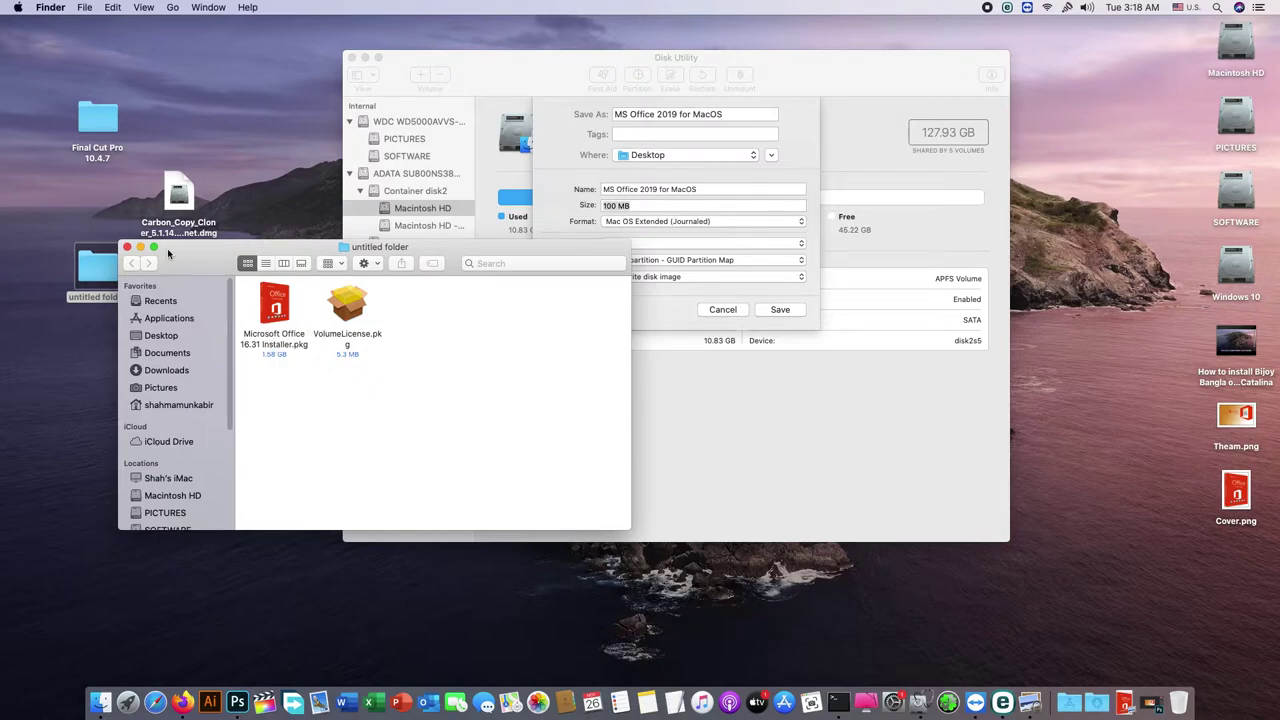
Step: Quick Look untitled folder to check the installers' total size
click(127, 247)
click(109, 275)
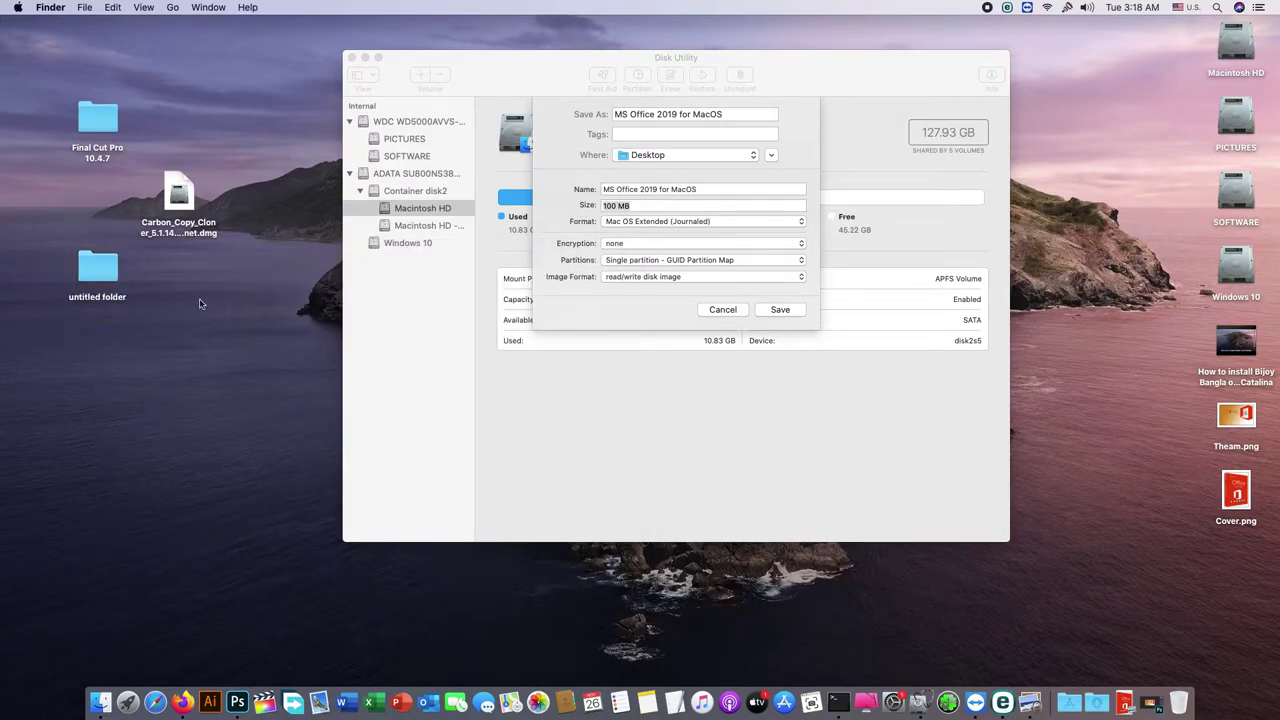
click(109, 276)
key(space)
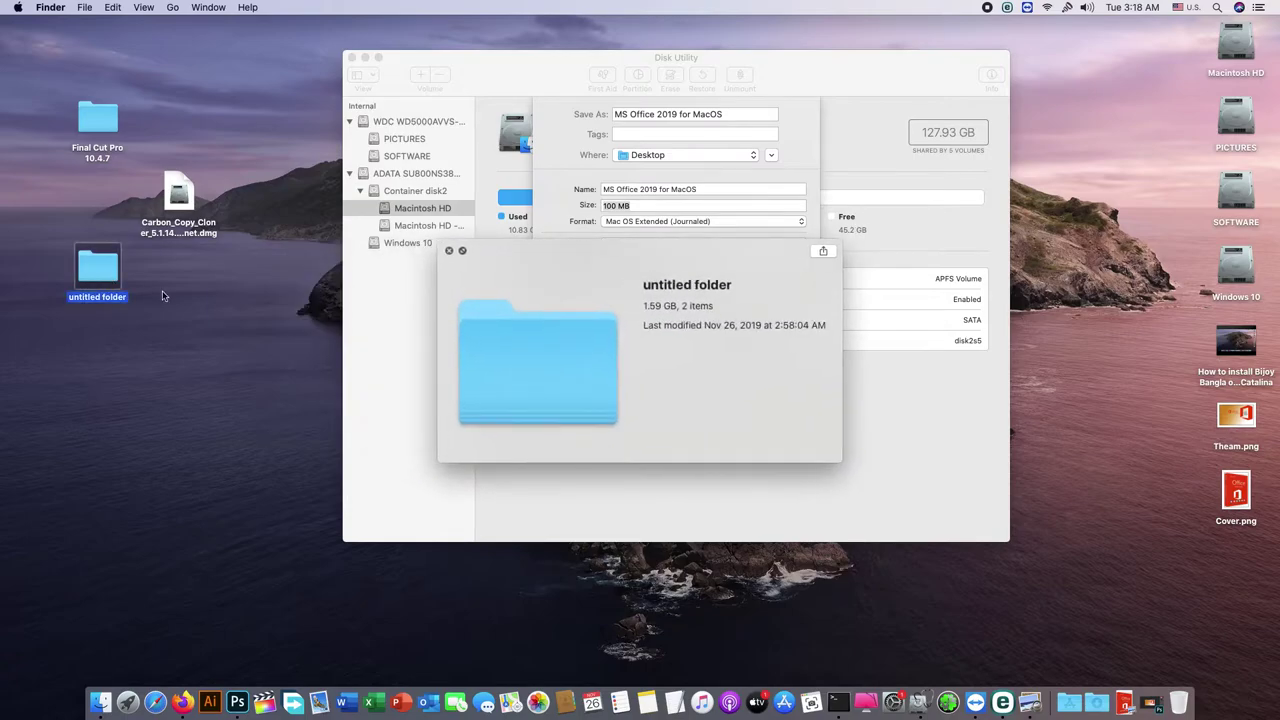
drag(647, 314, 673, 316)
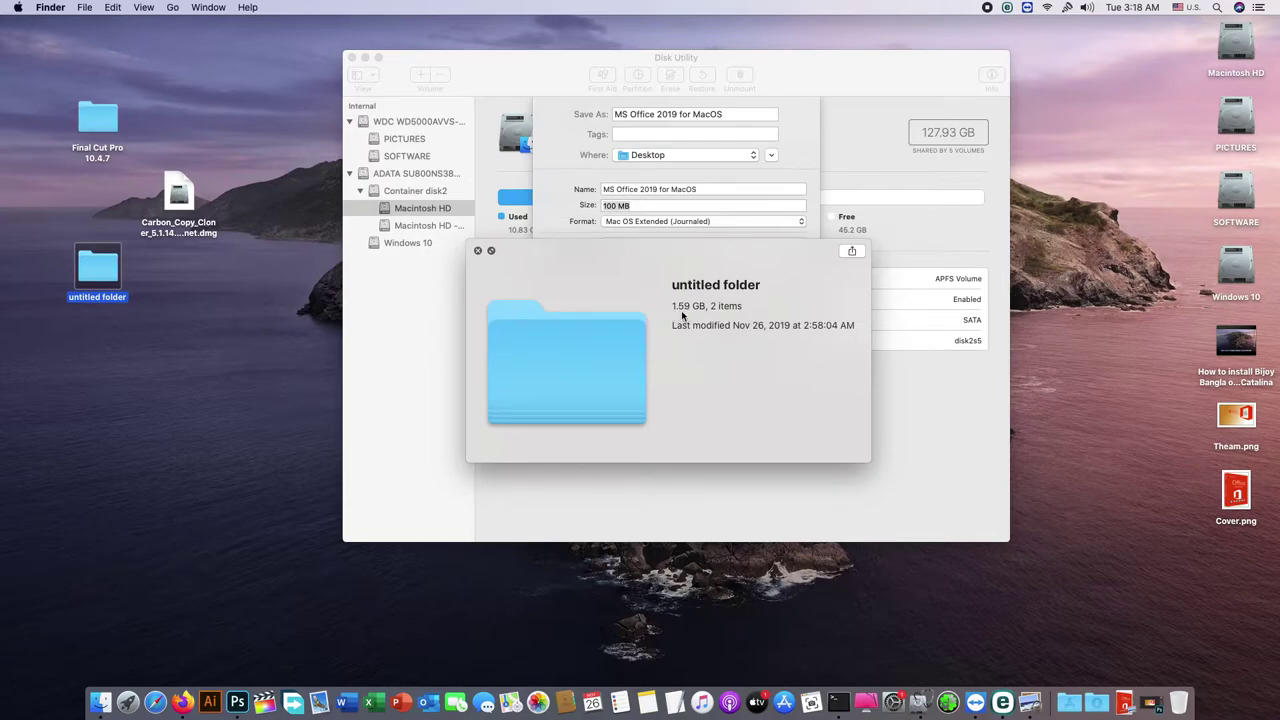
click(477, 251)
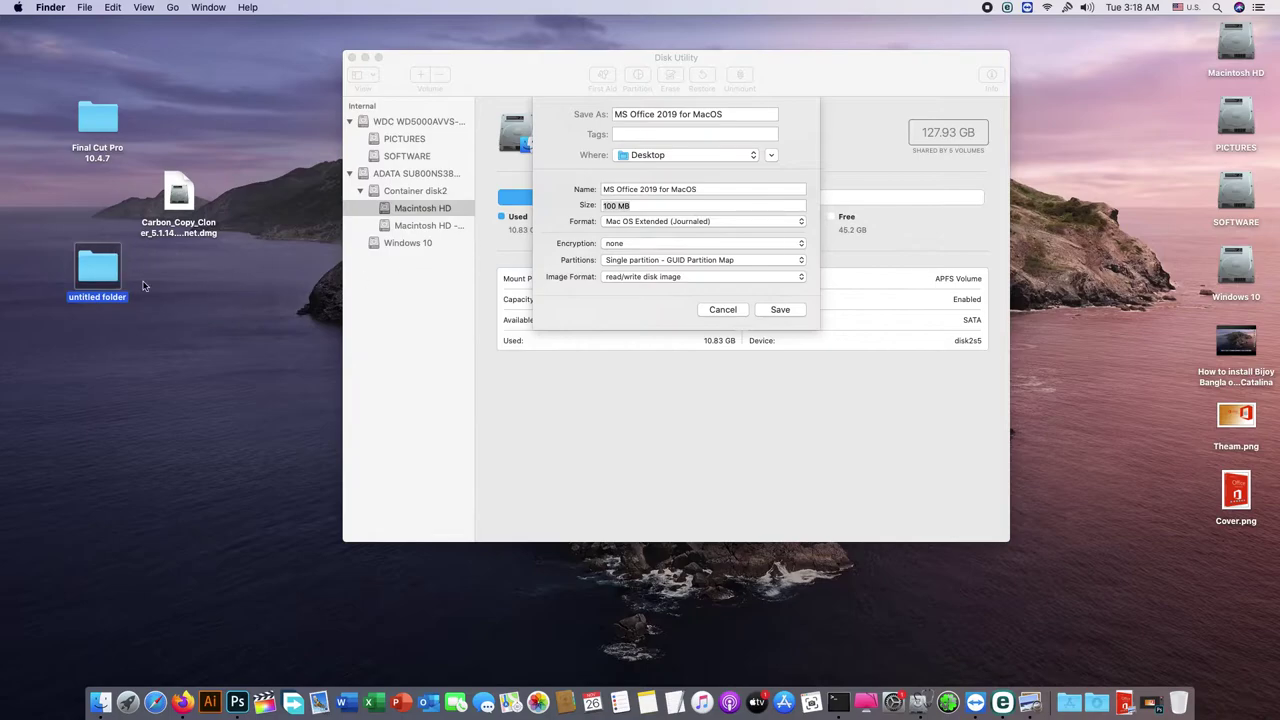
Step: Reopen untitled folder and show the Get Info window for VolumeLicense.pkg
right_click(89, 273)
click(91, 277)
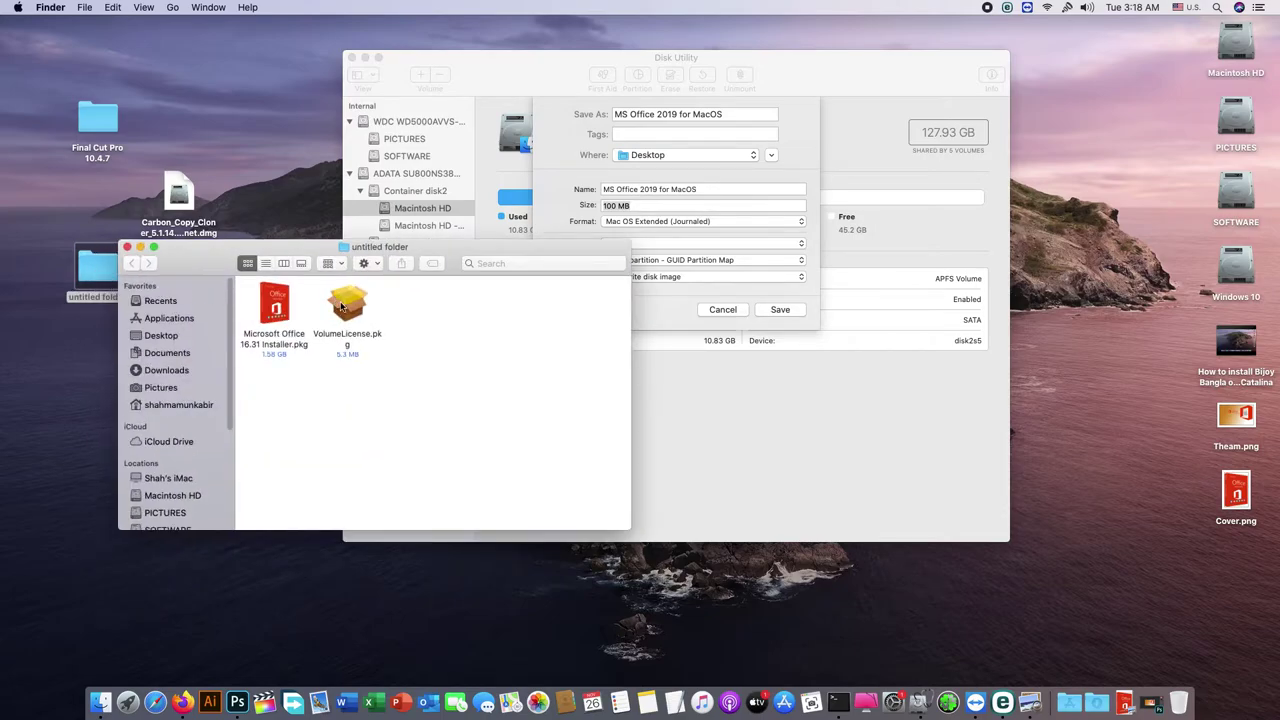
right_click(343, 302)
click(390, 364)
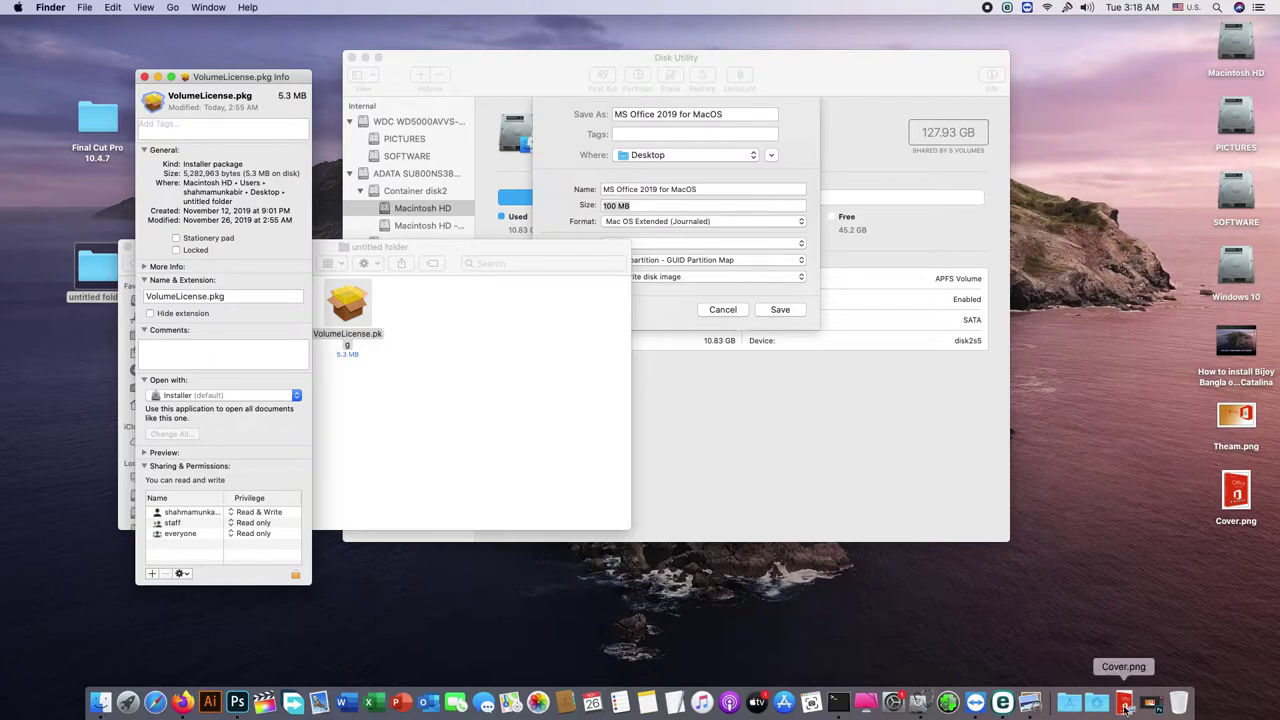
Step: Copy the Office 2019 cover image from Cover.png in Preview, then minimize Preview
click(1124, 703)
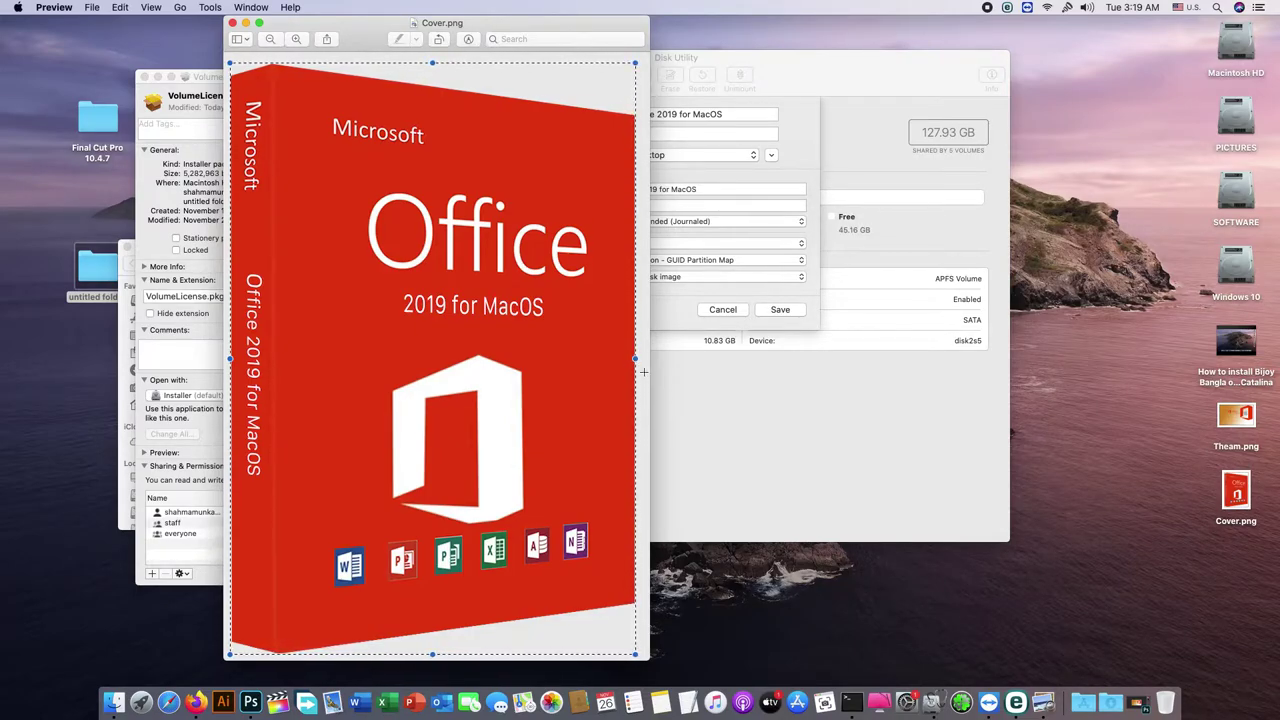
click(119, 7)
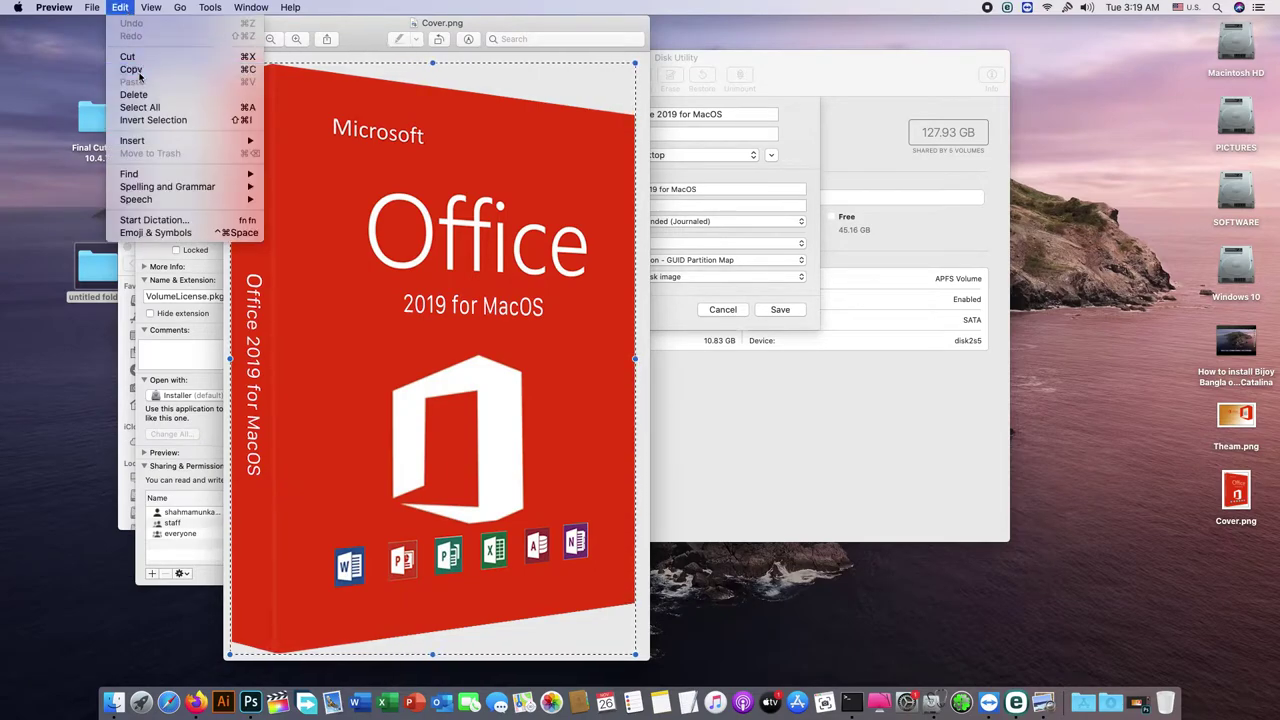
click(138, 72)
click(204, 85)
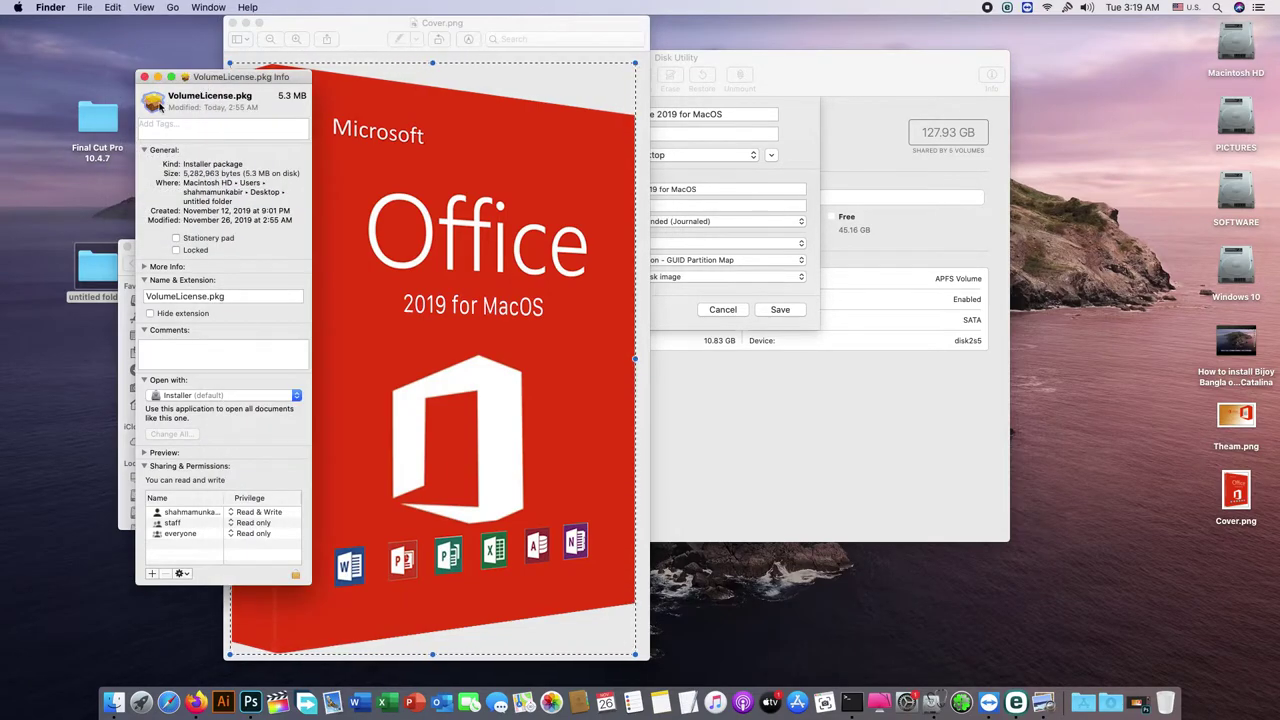
click(339, 20)
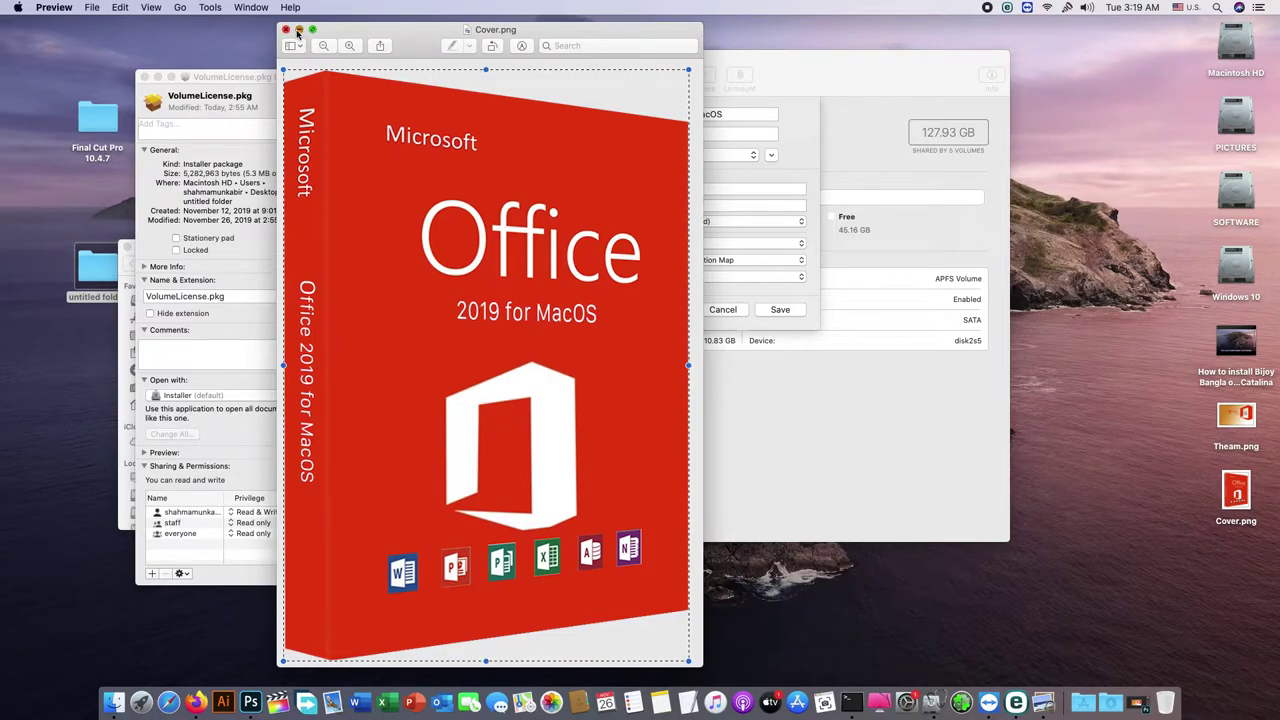
click(266, 18)
Step: Paste the cover as VolumeLicense.pkg's icon and close its Info window
drag(215, 87, 163, 75)
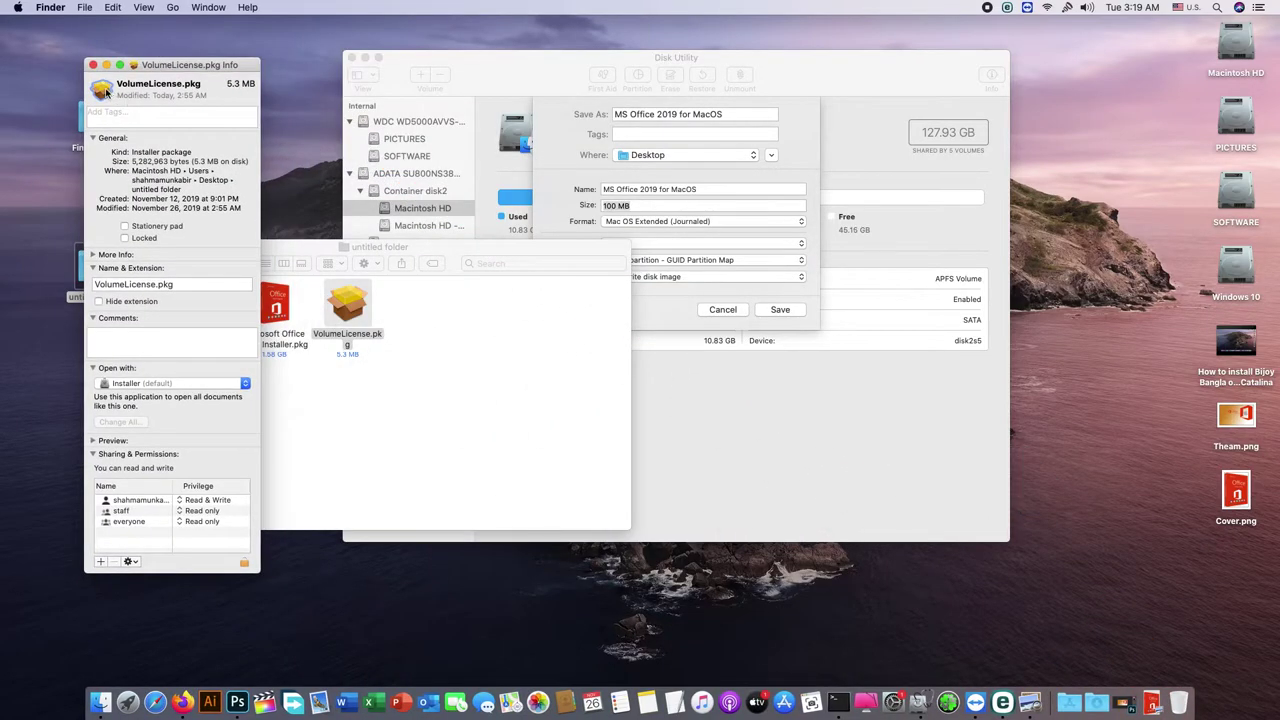
click(114, 9)
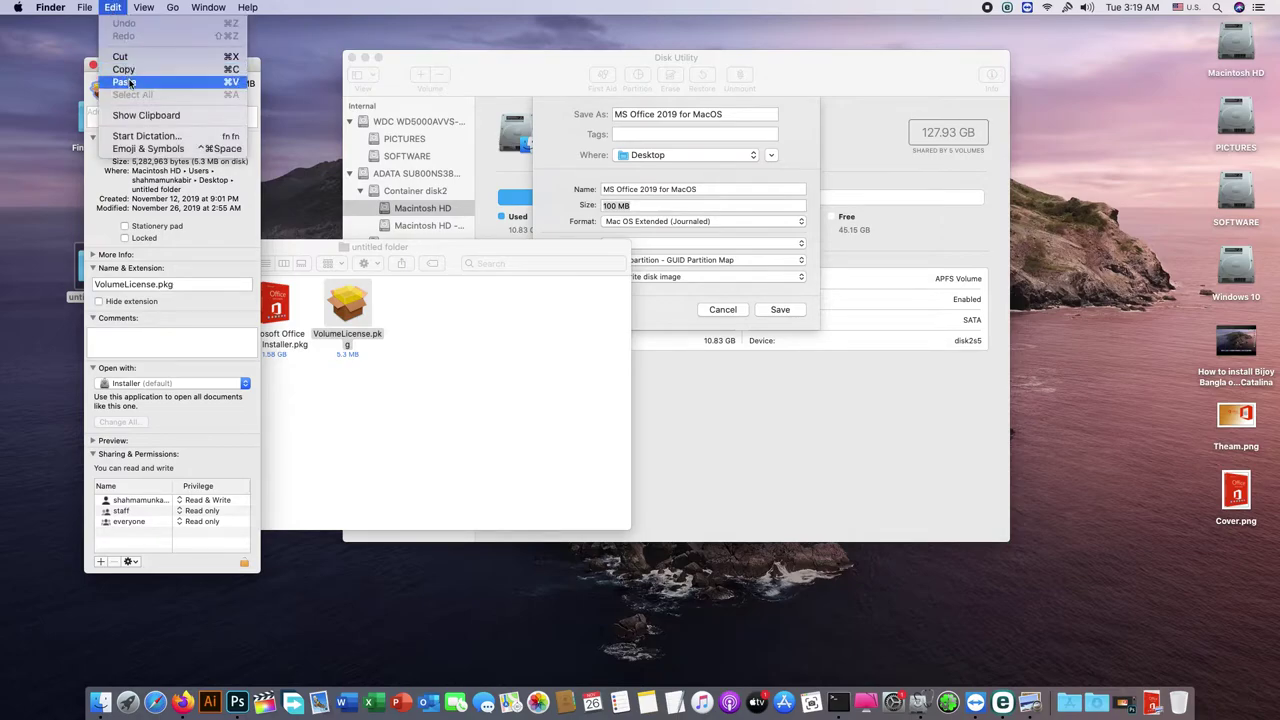
click(124, 82)
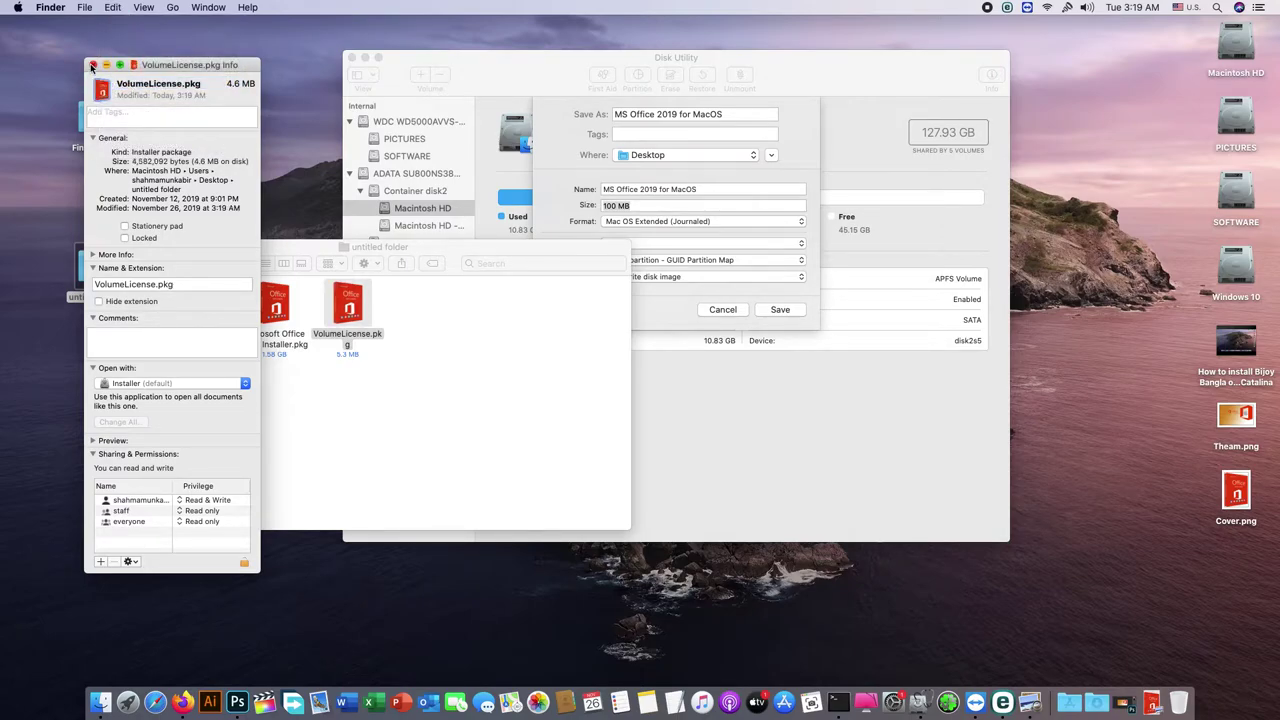
click(93, 64)
drag(266, 410, 391, 346)
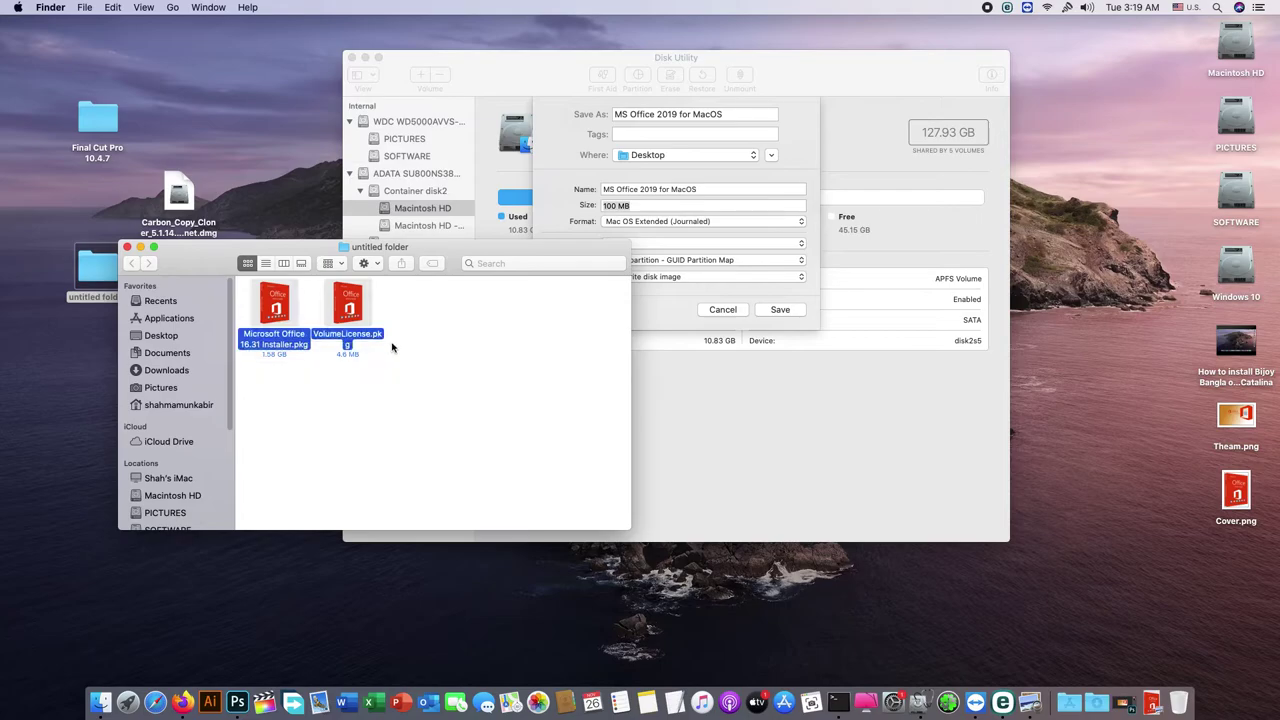
Step: Close the installer folder and Quick Look it to recheck its size
drag(267, 240, 301, 215)
click(364, 387)
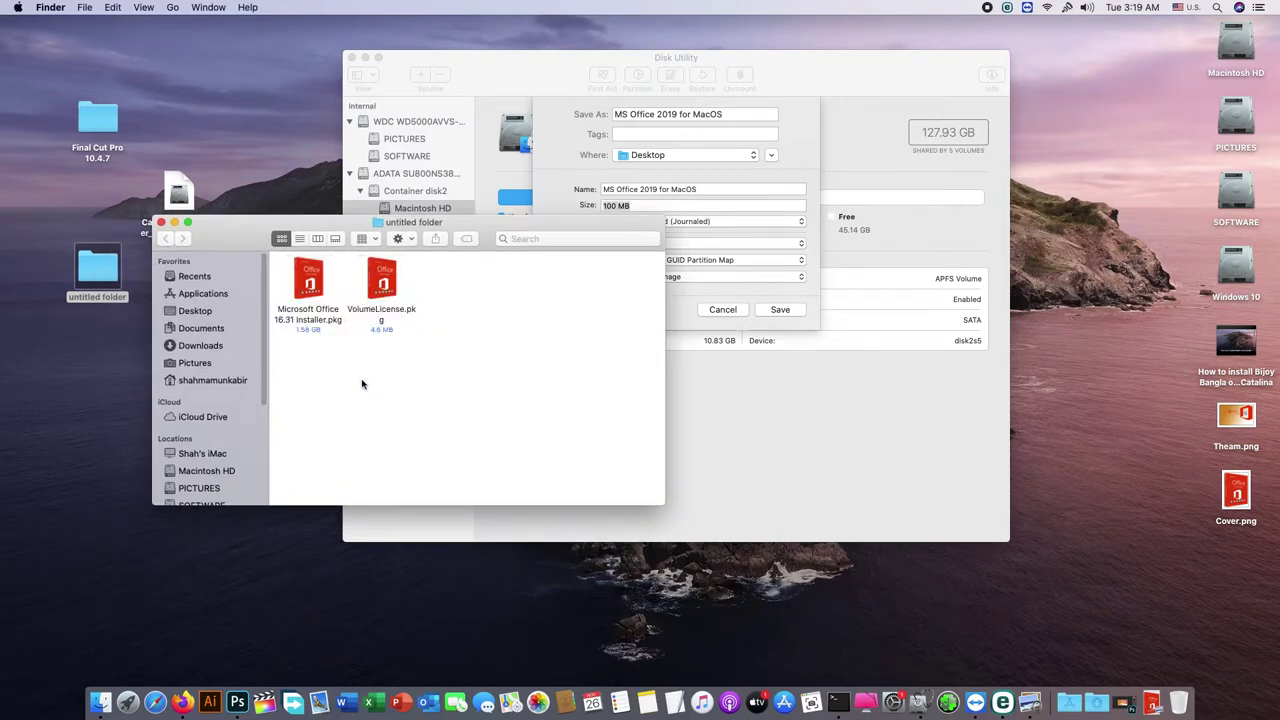
click(161, 222)
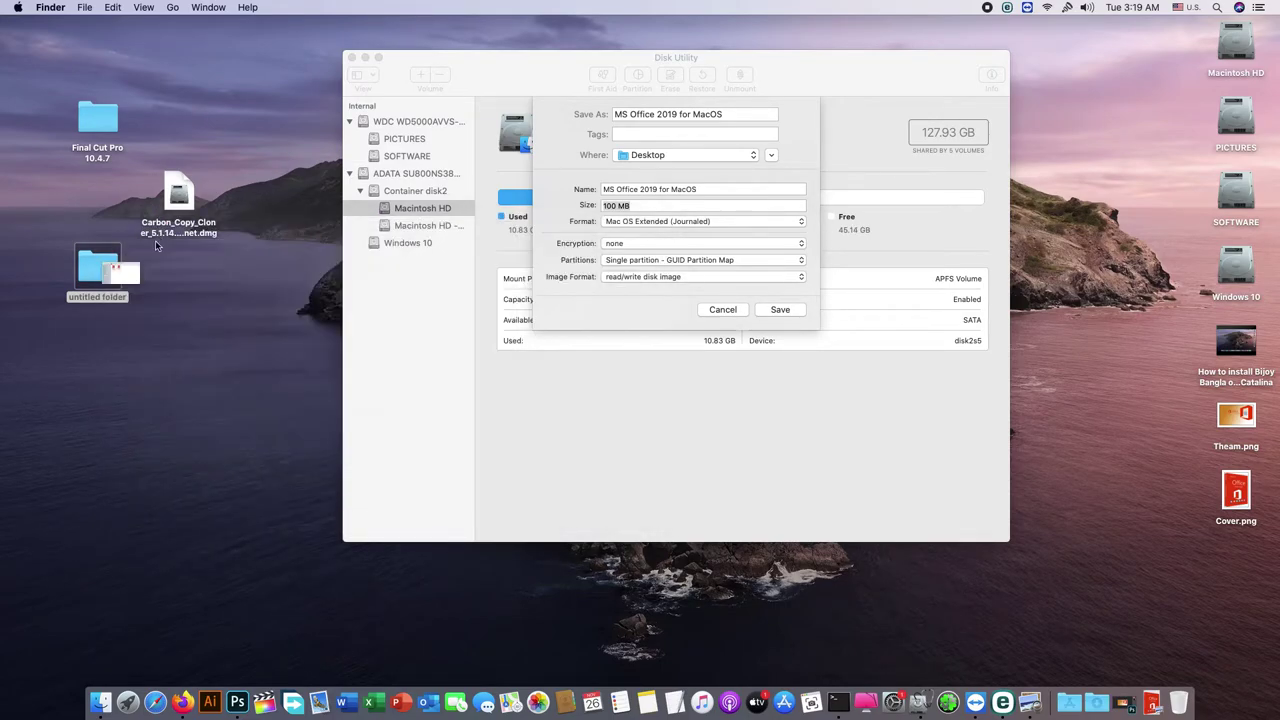
click(97, 268)
key(space)
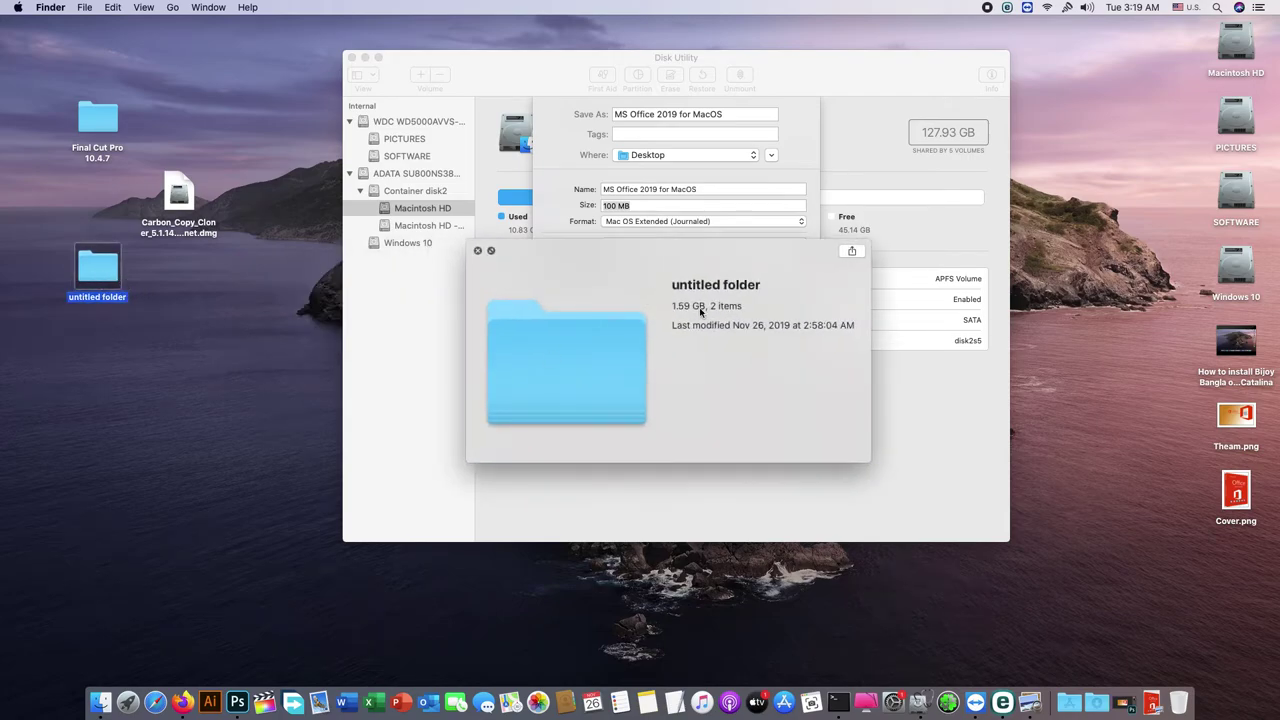
click(478, 251)
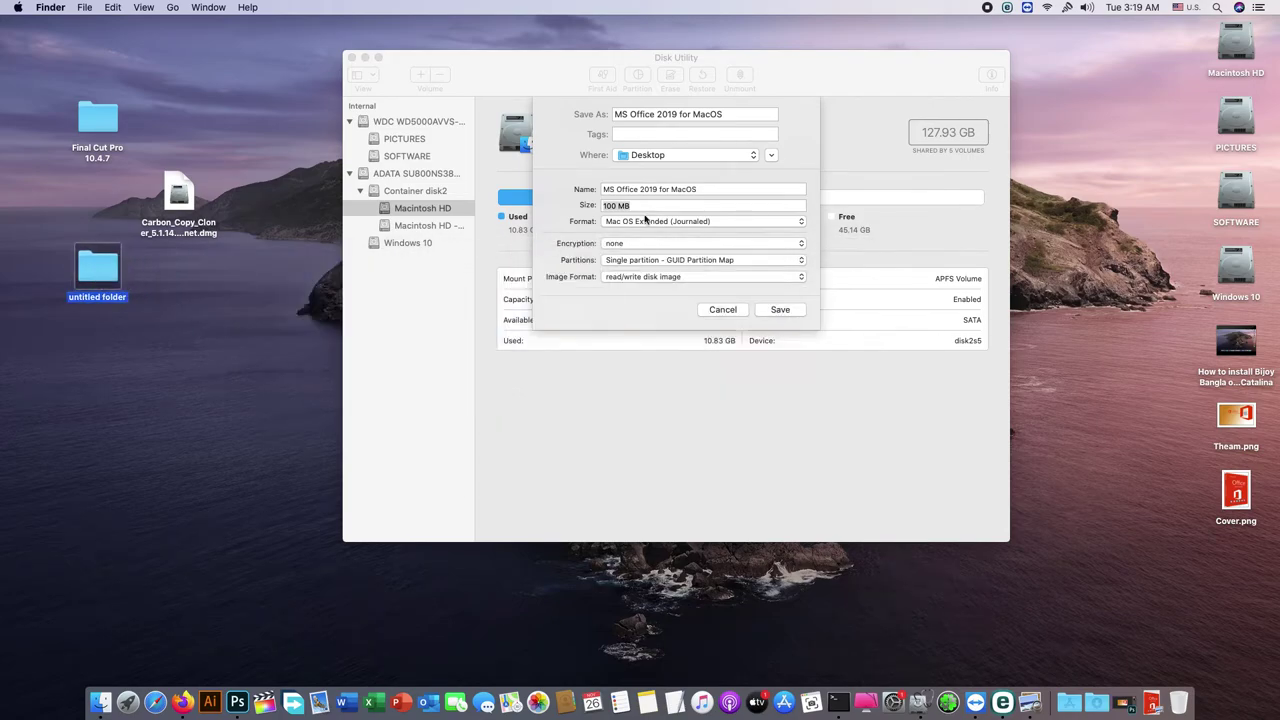
Step: Set the image size to 1.75 GB, create the image, and close Disk Utility
click(638, 210)
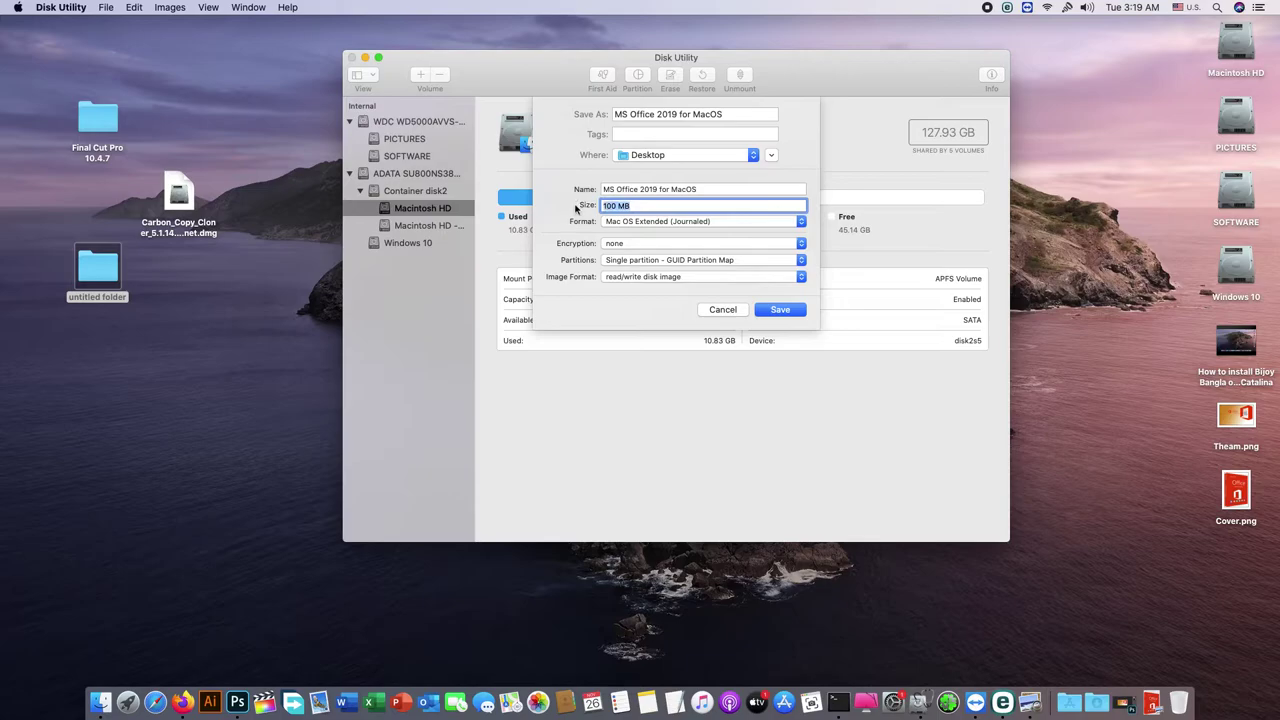
text(1.75GB)
click(772, 310)
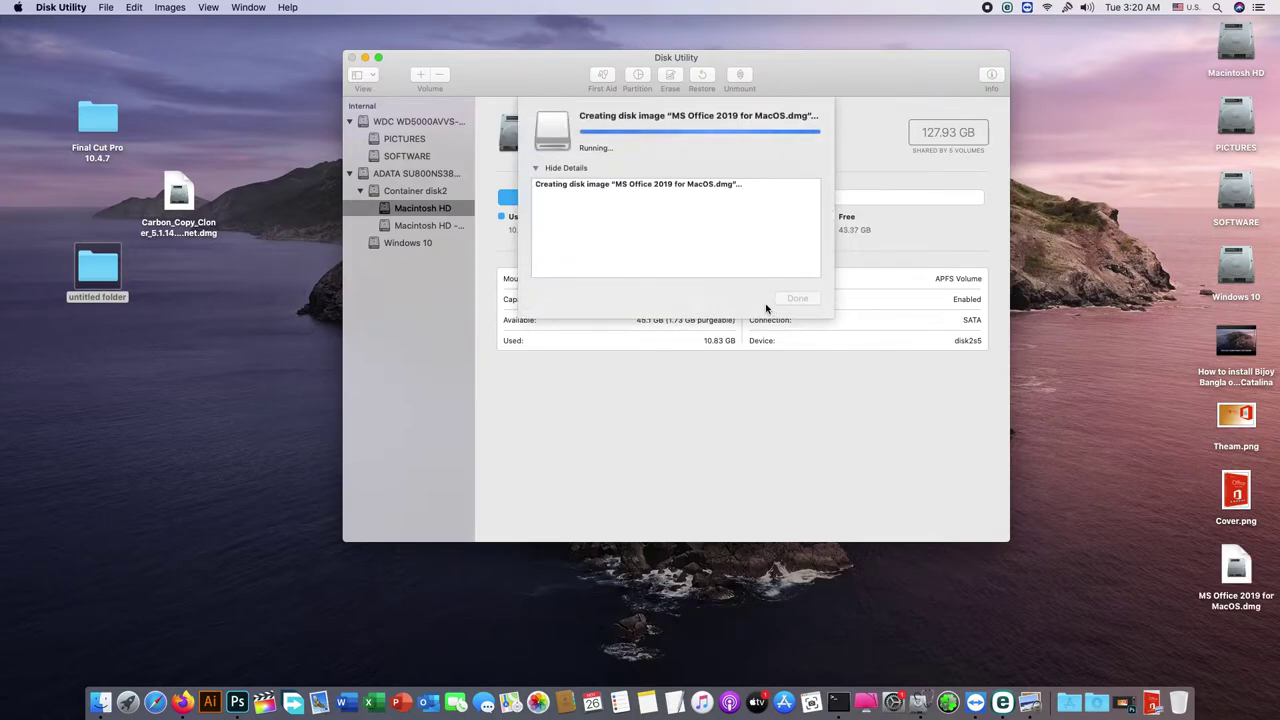
click(797, 299)
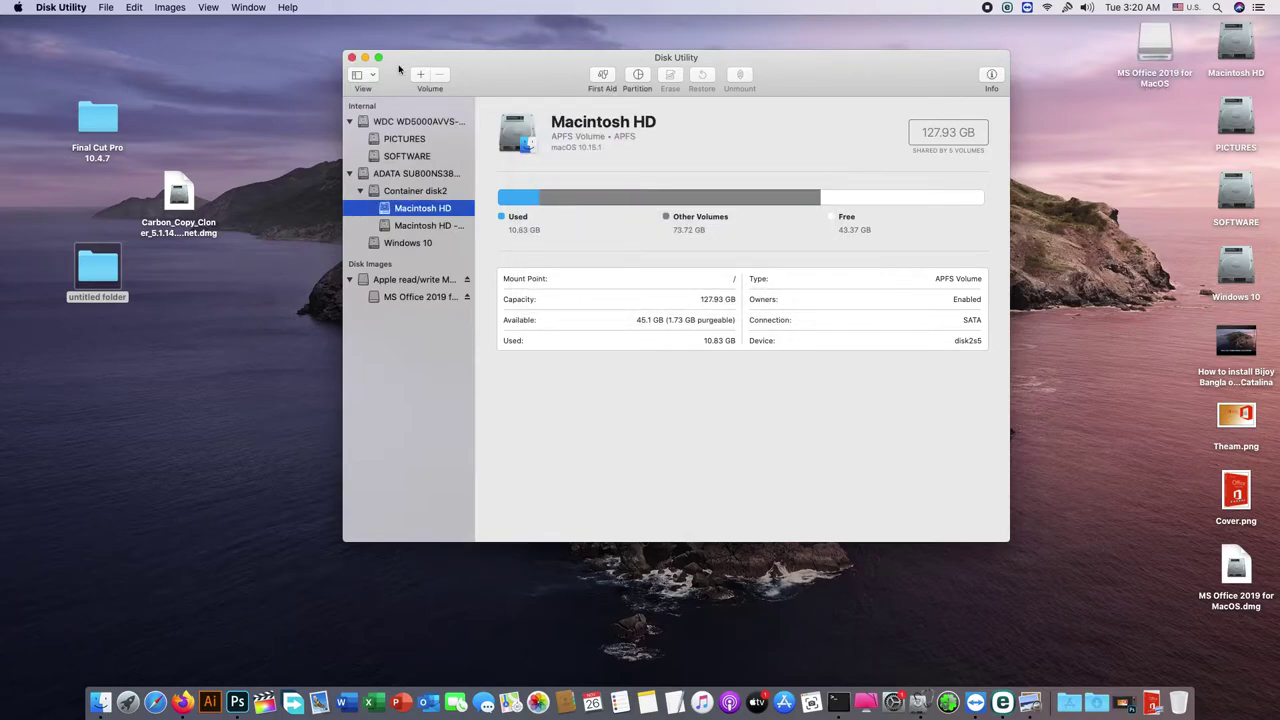
click(351, 57)
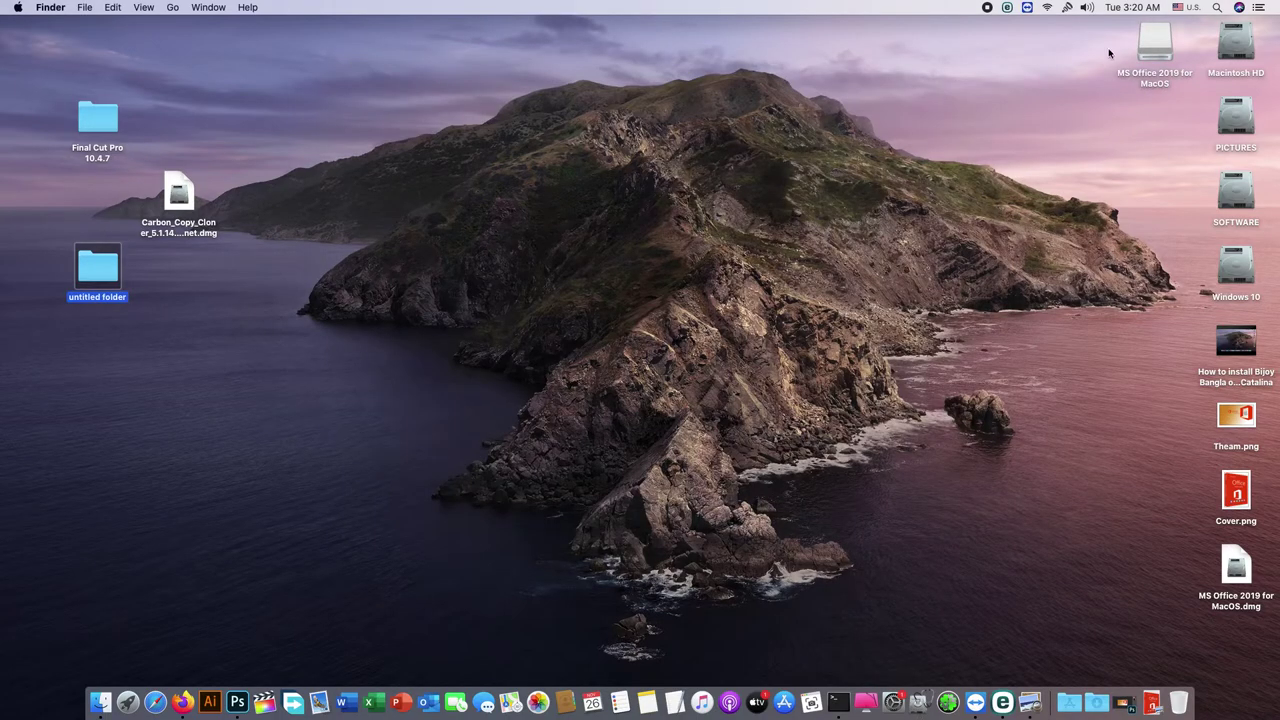
Step: Arrange the dmg and volume icons, check the volume's capacity, and copy Theam.png into it
drag(1236, 565, 1041, 102)
drag(1141, 75, 1062, 226)
click(1049, 212)
key(space)
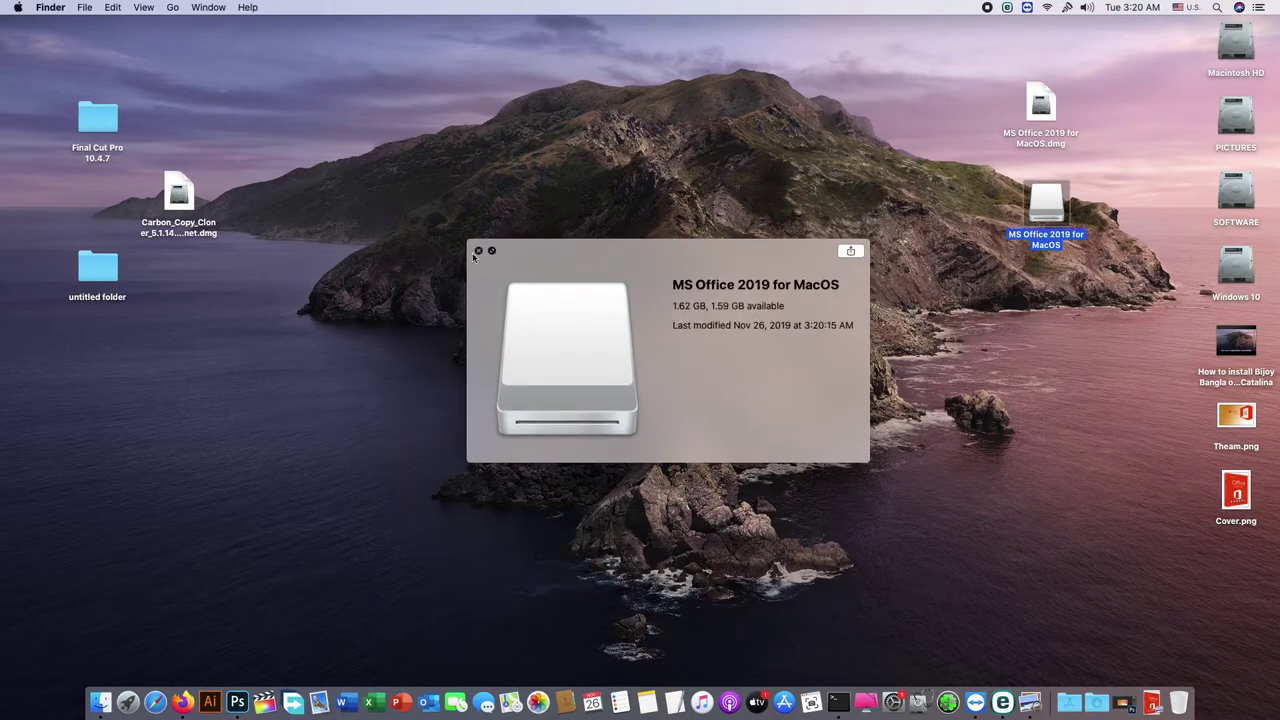
click(478, 251)
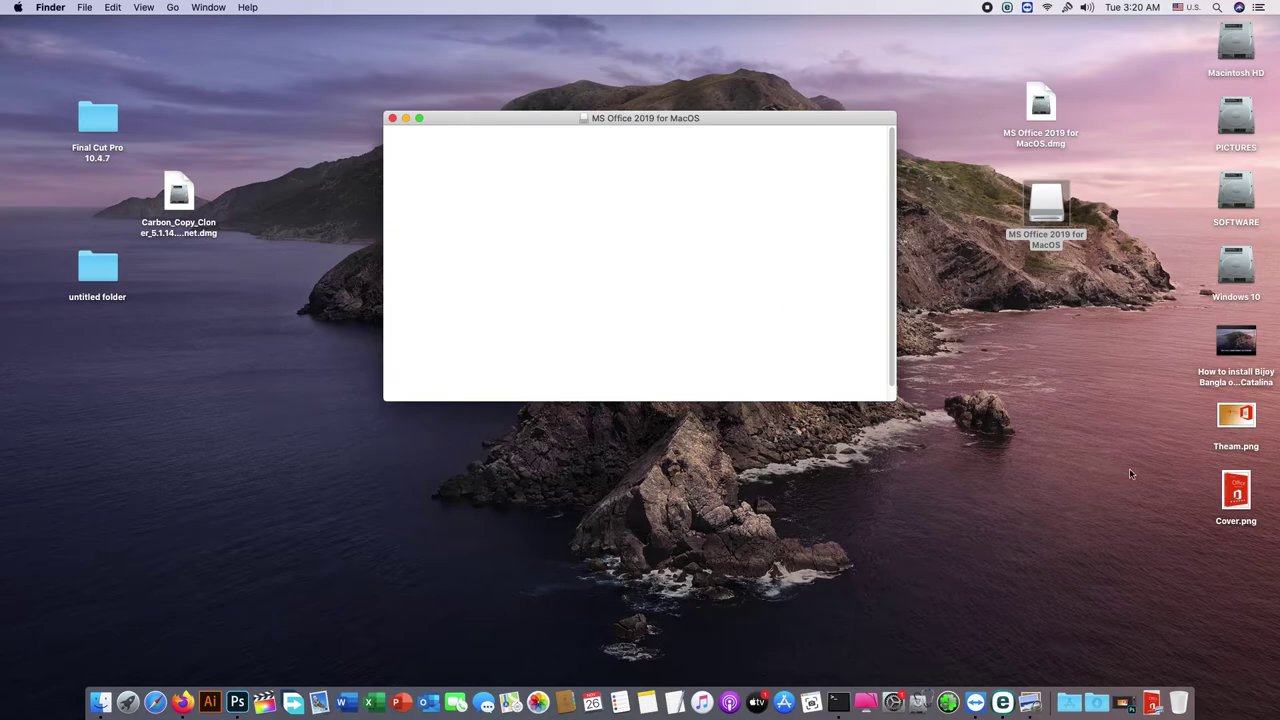
drag(1232, 420, 643, 210)
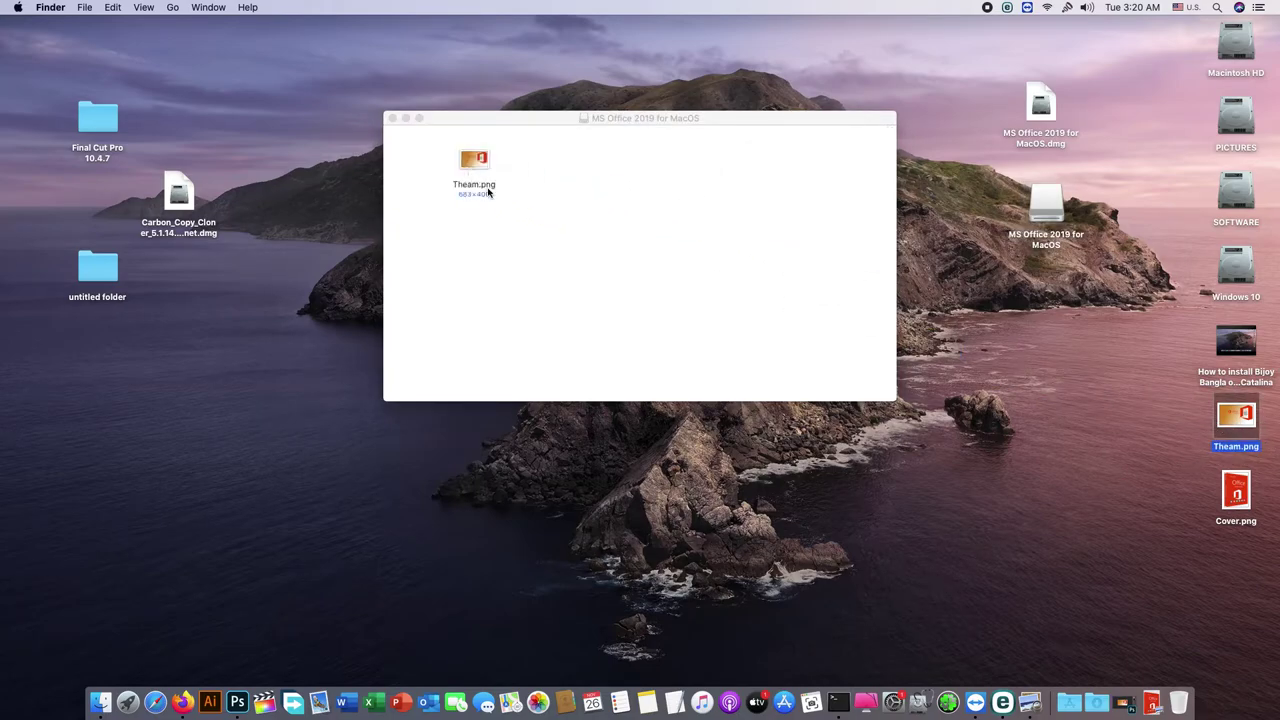
right_click(562, 262)
Step: In View Options, hide item info, enlarge icons, and set Theam.png as the background picture
click(611, 412)
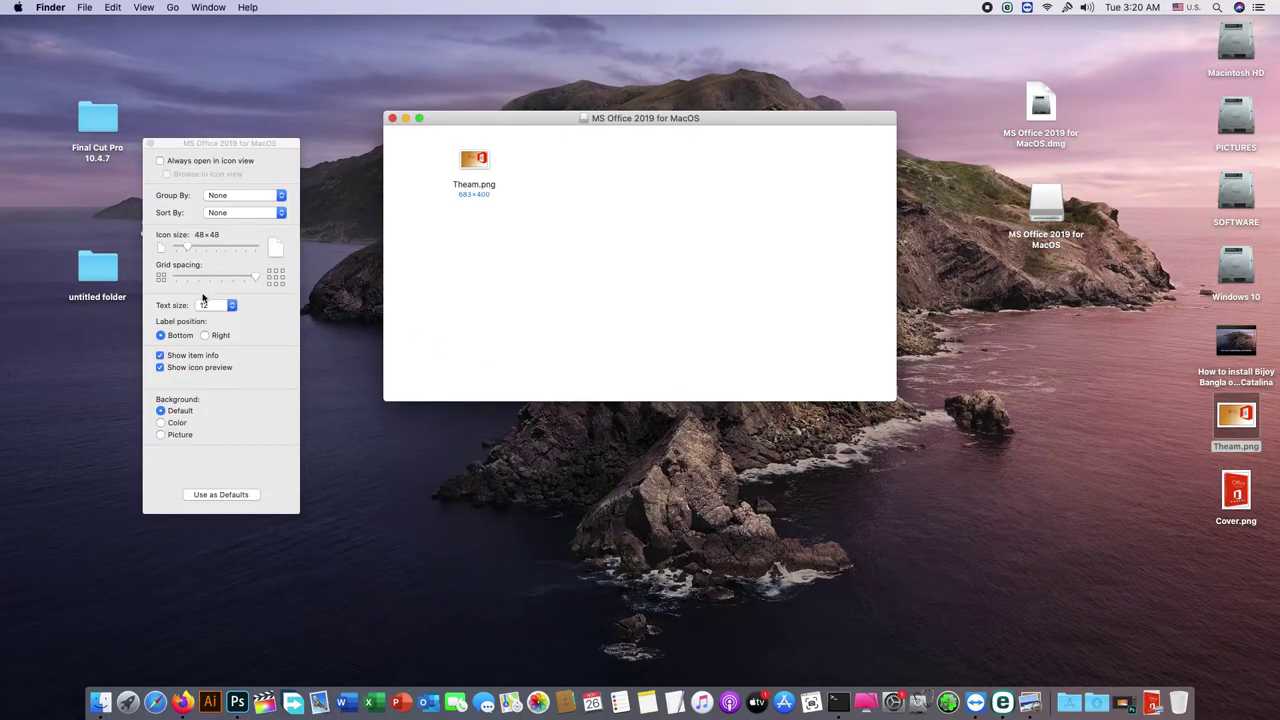
click(170, 357)
click(162, 435)
drag(476, 162, 255, 411)
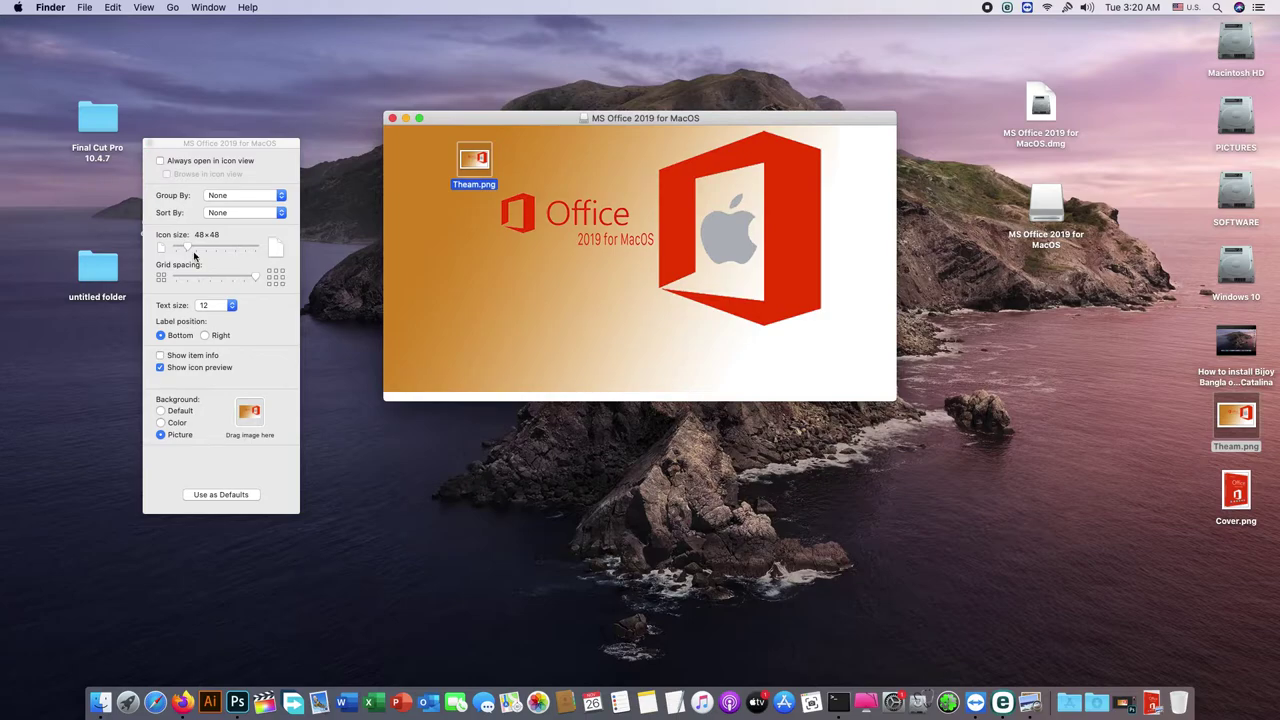
drag(193, 251, 206, 253)
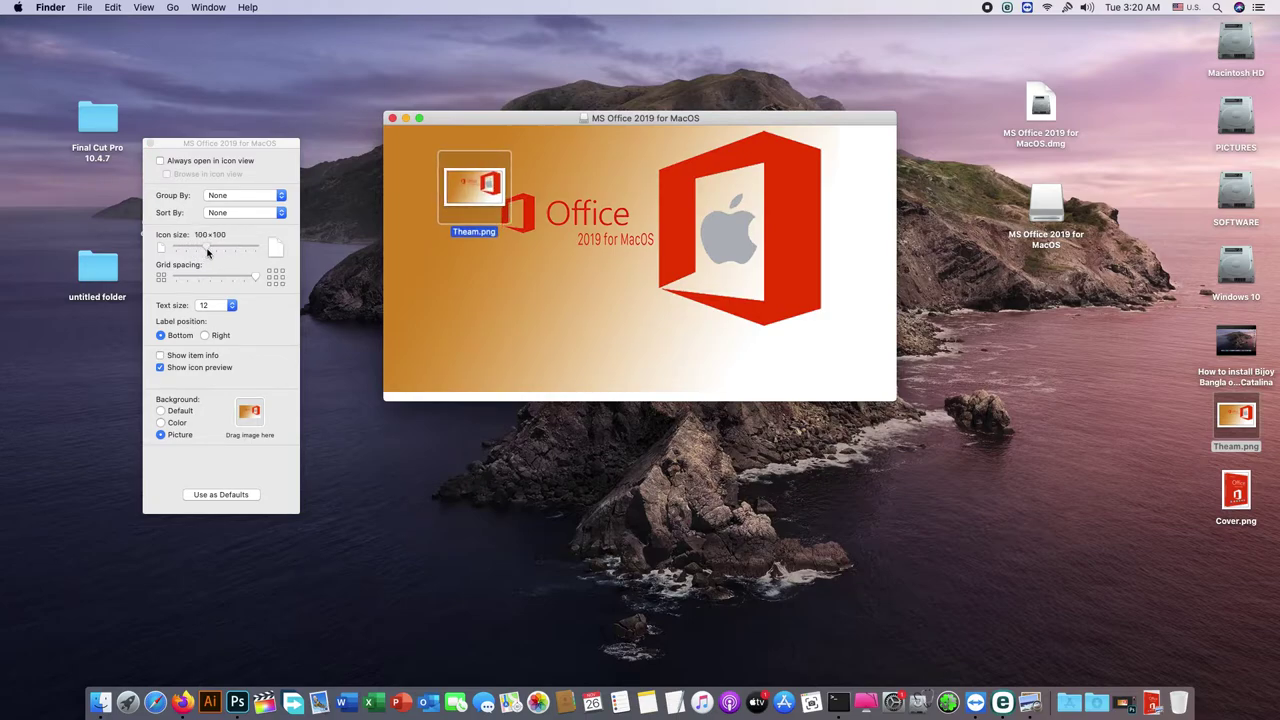
click(150, 143)
Step: Narrow the volume window to fit the background and reposition the Theam.png icon
click(680, 322)
drag(893, 401, 837, 391)
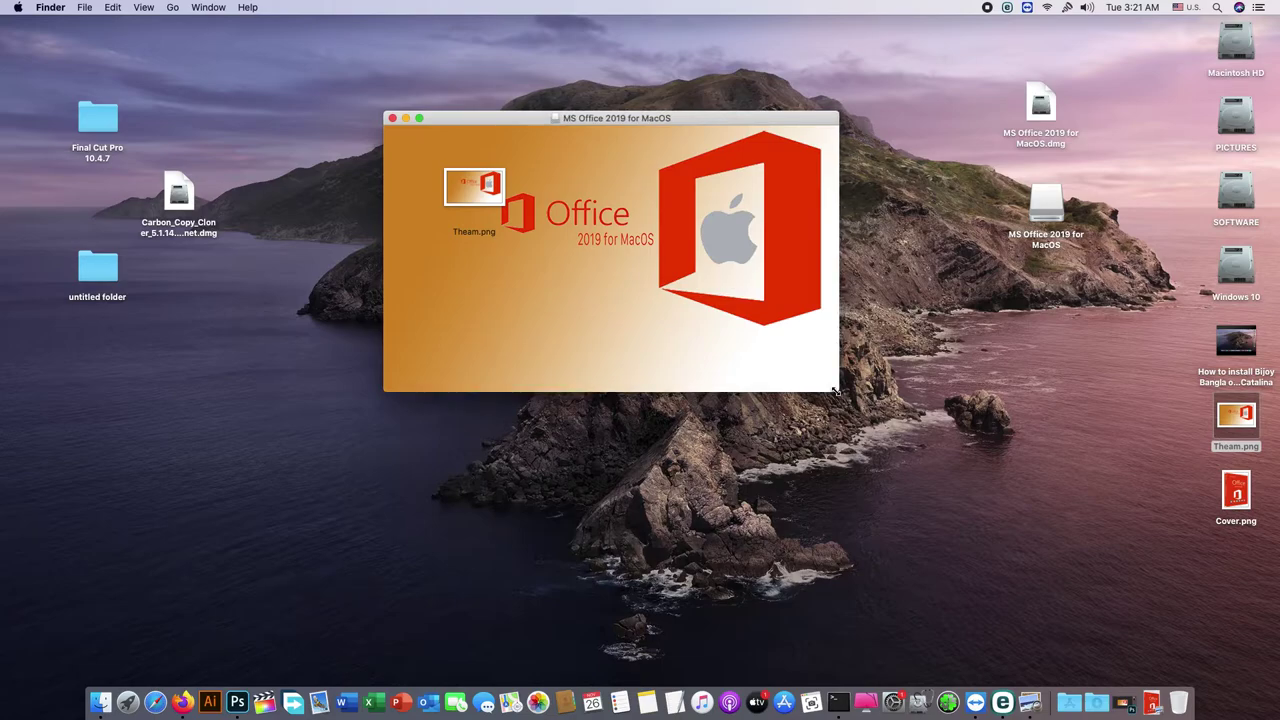
drag(478, 190, 463, 178)
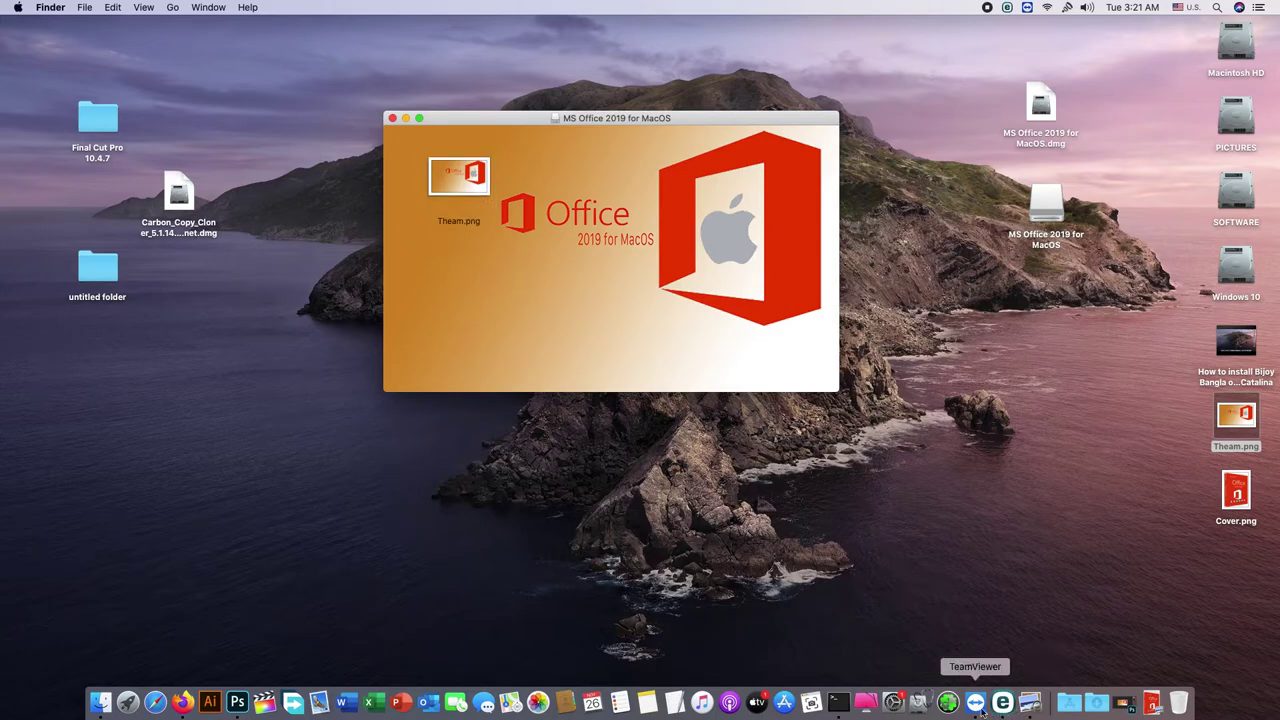
Step: Start a cd command to the Office volume in Terminal, then close the window
click(838, 703)
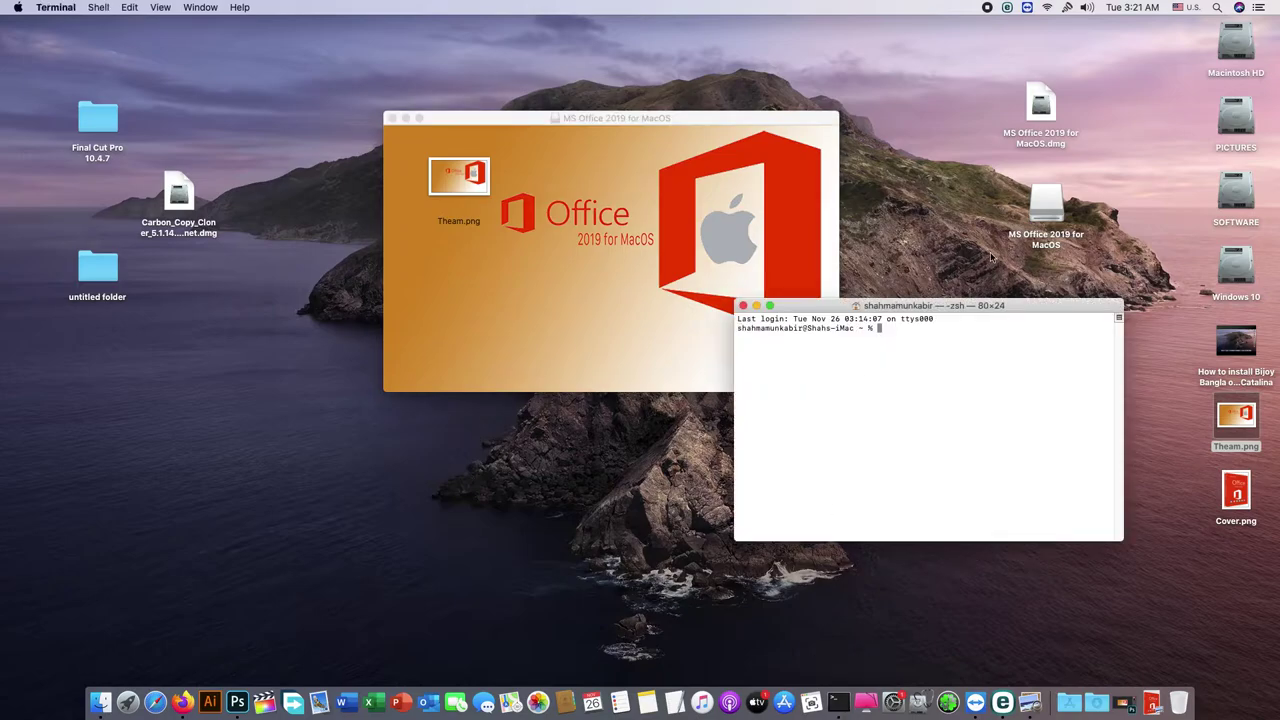
drag(961, 316, 700, 334)
text(cd)
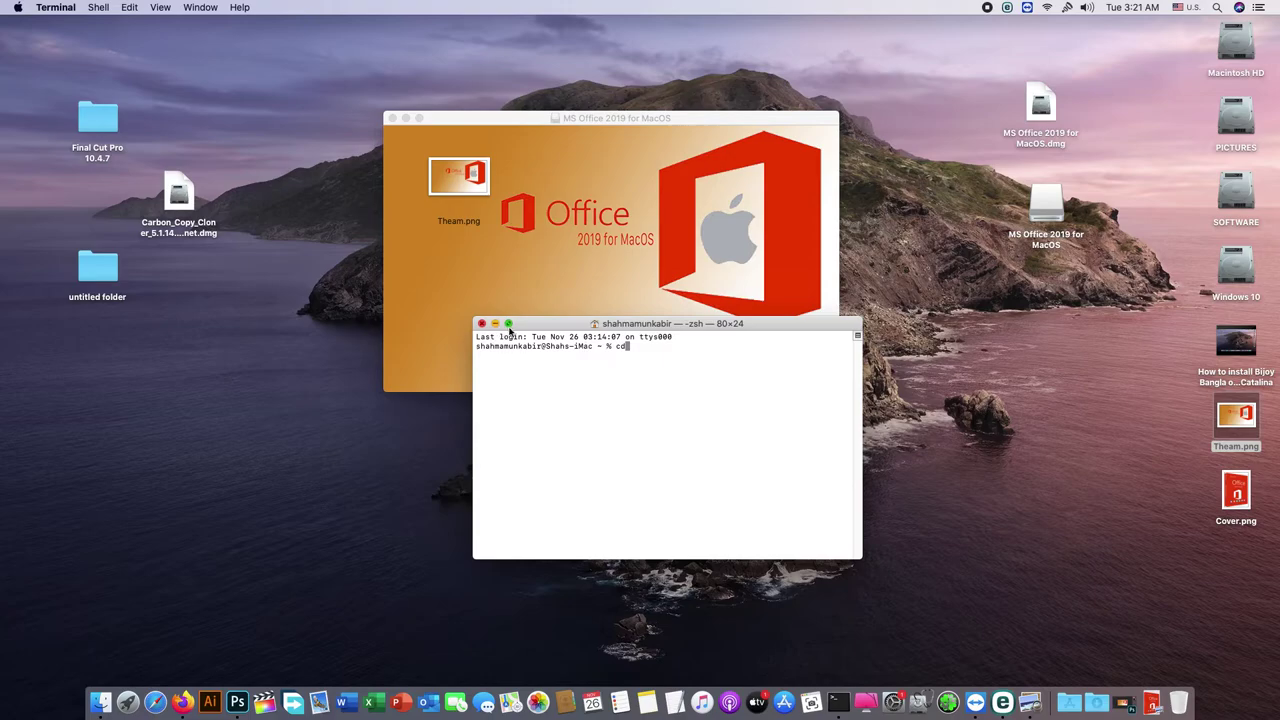
drag(1042, 210, 714, 377)
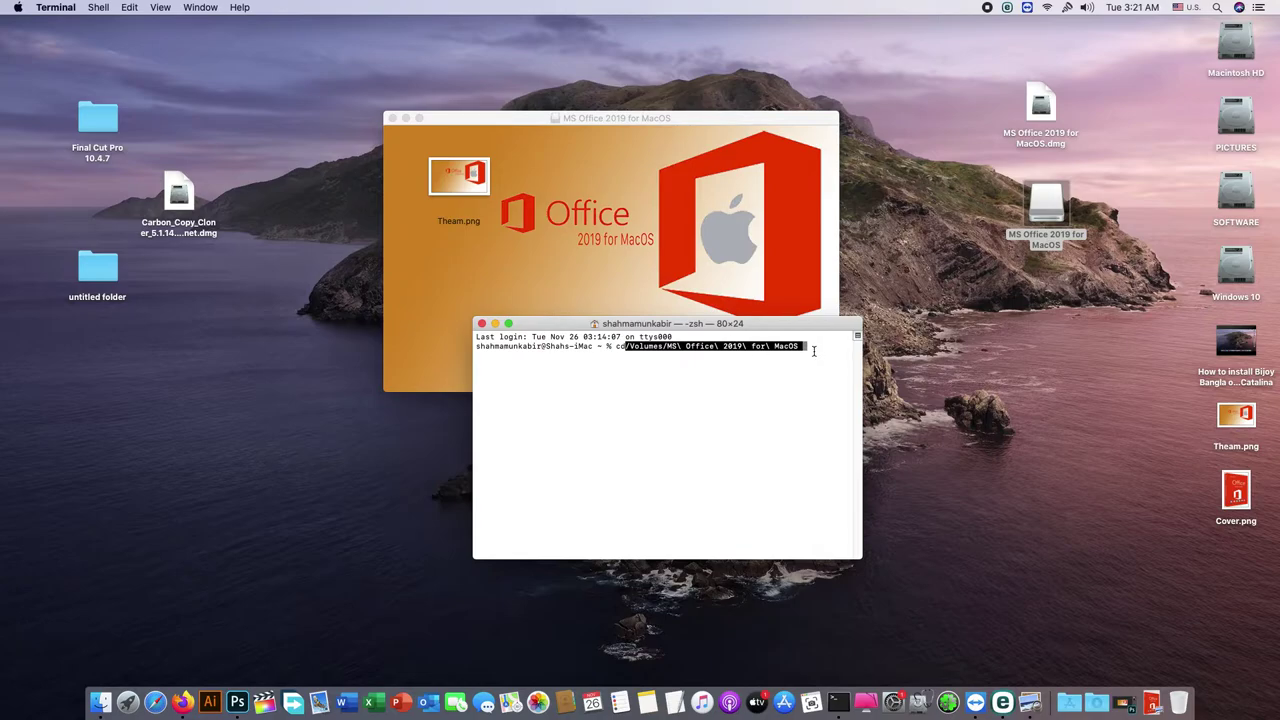
click(481, 324)
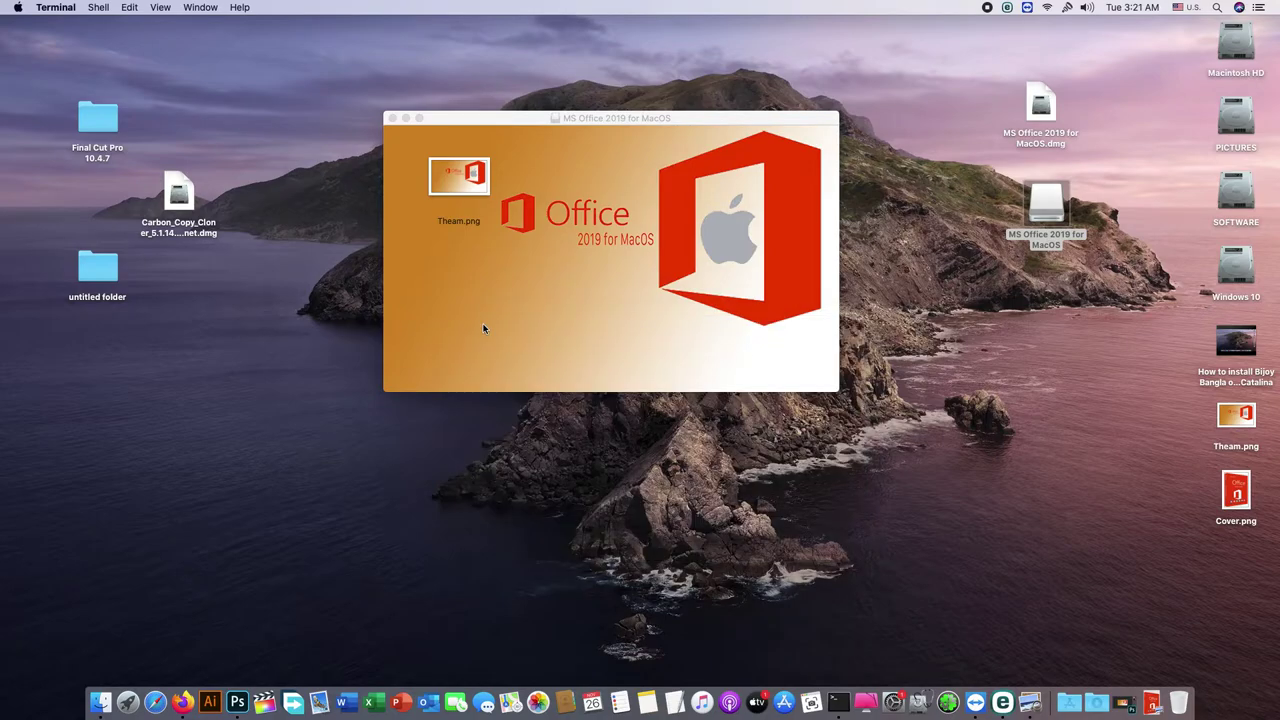
Step: cd into the Office volume and run an incomplete move of Theam.png, then close Terminal
click(838, 703)
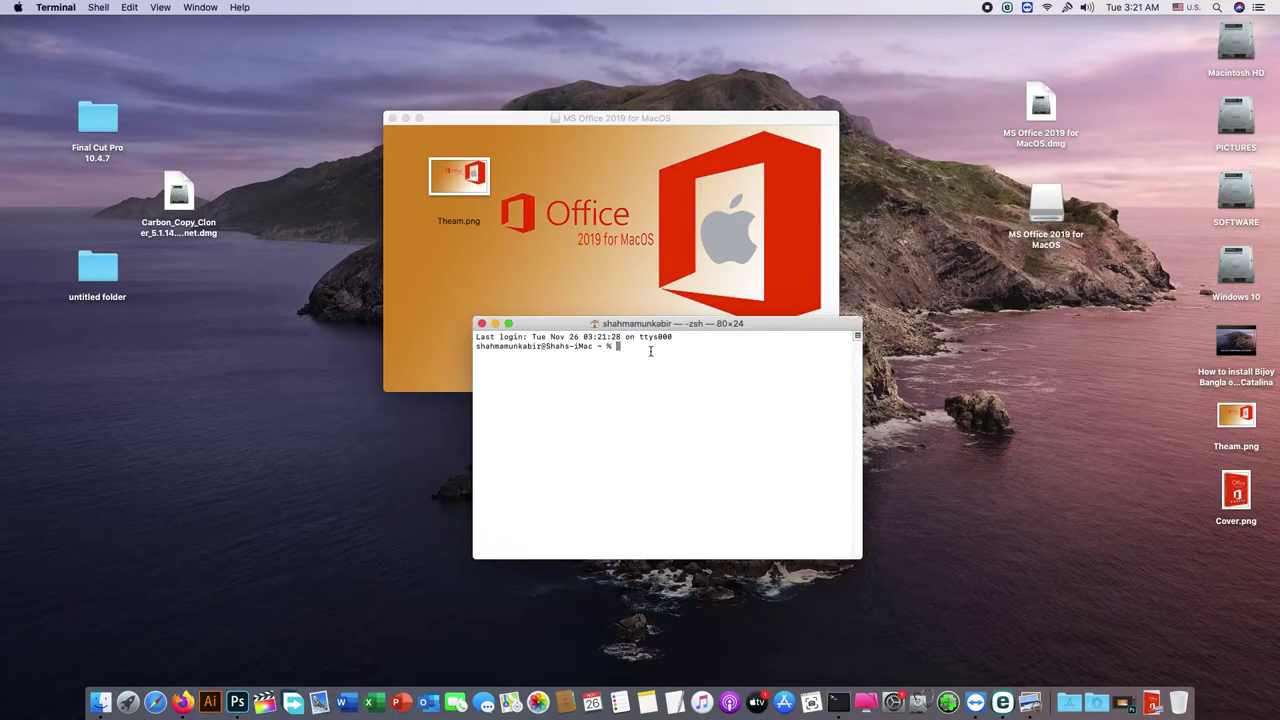
text(cd)
drag(1057, 224, 750, 388)
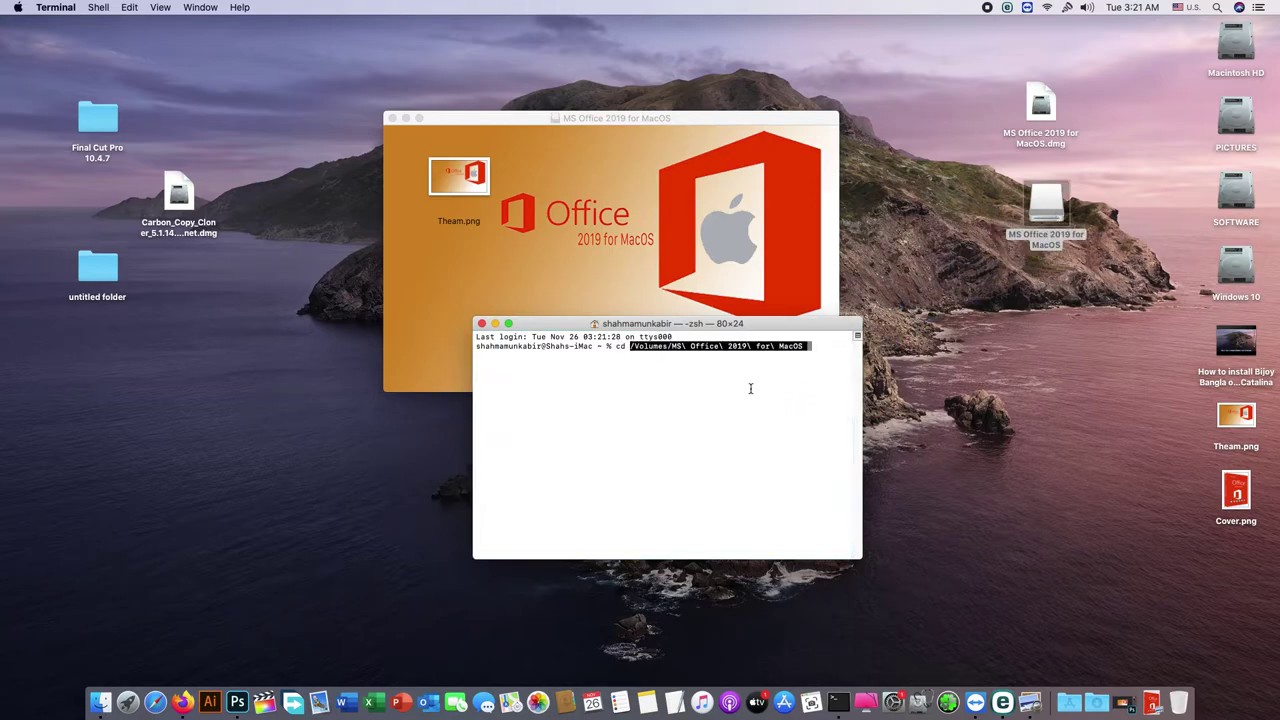
key(Return)
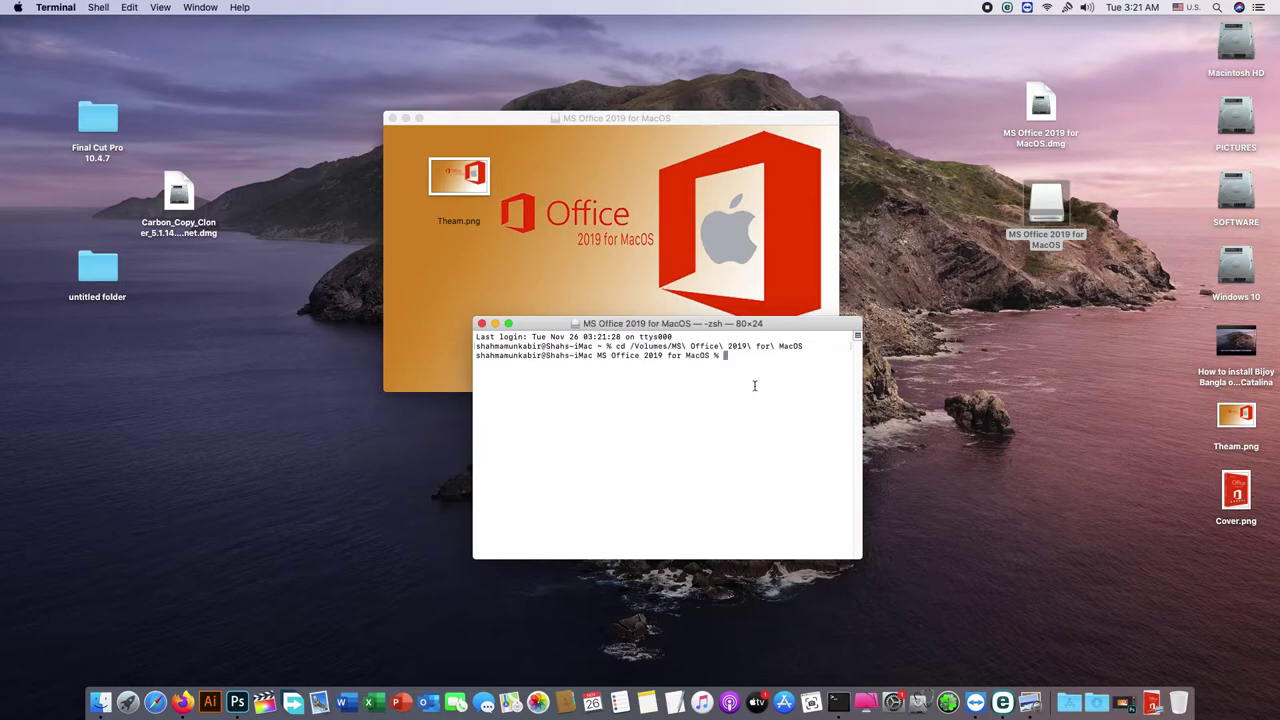
text(m)
drag(462, 166, 656, 405)
key(Return)
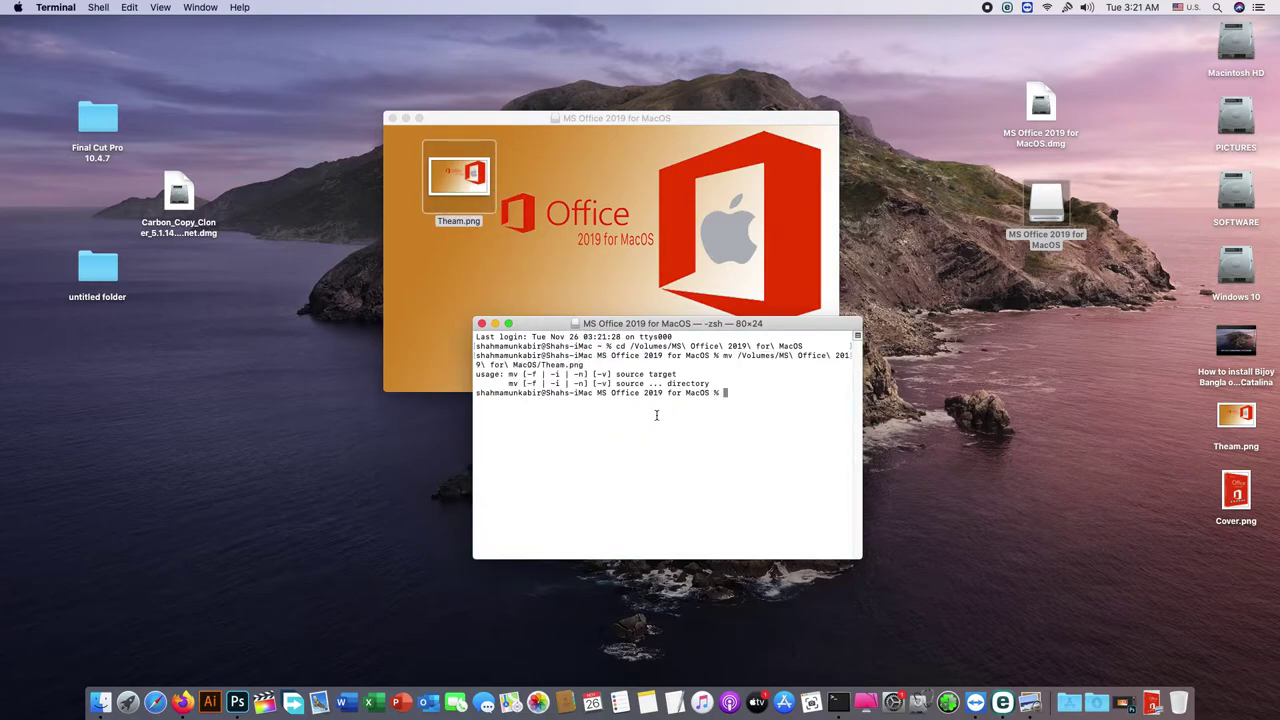
click(482, 324)
click(1016, 238)
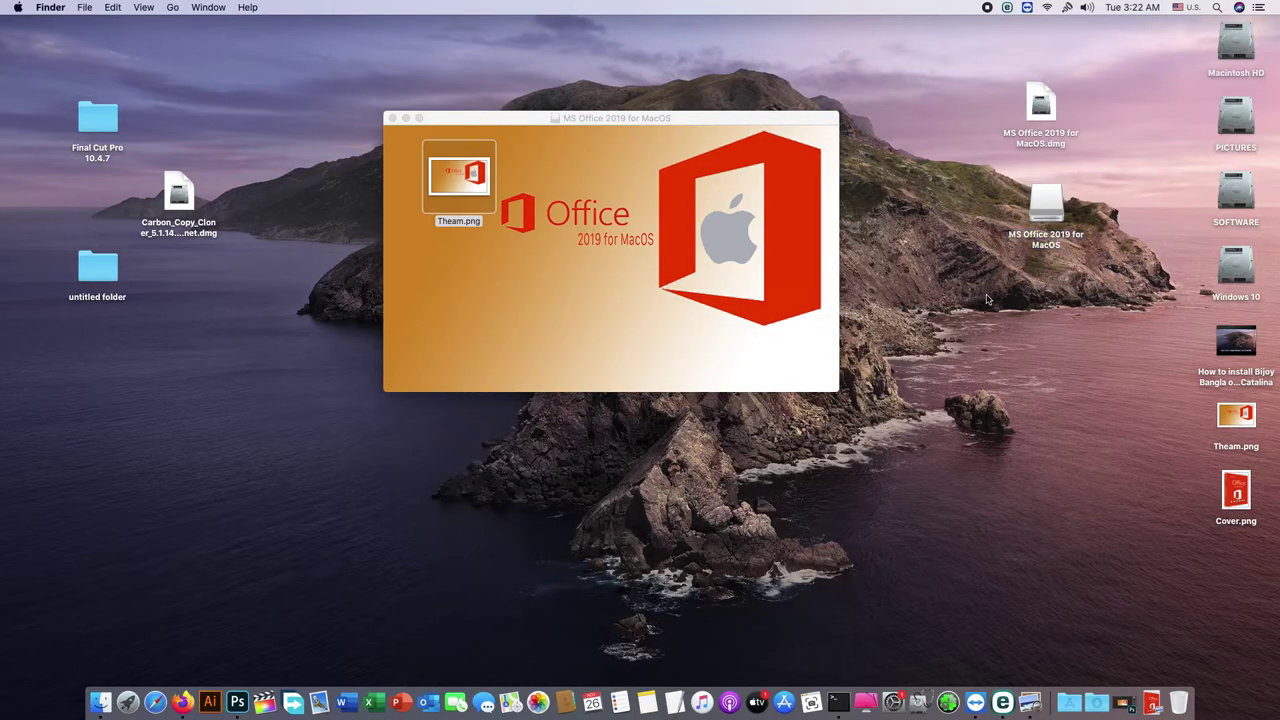
Step: In a new Terminal, cd into the volume and run mv Theam.png .hidenfile to hide it
click(839, 703)
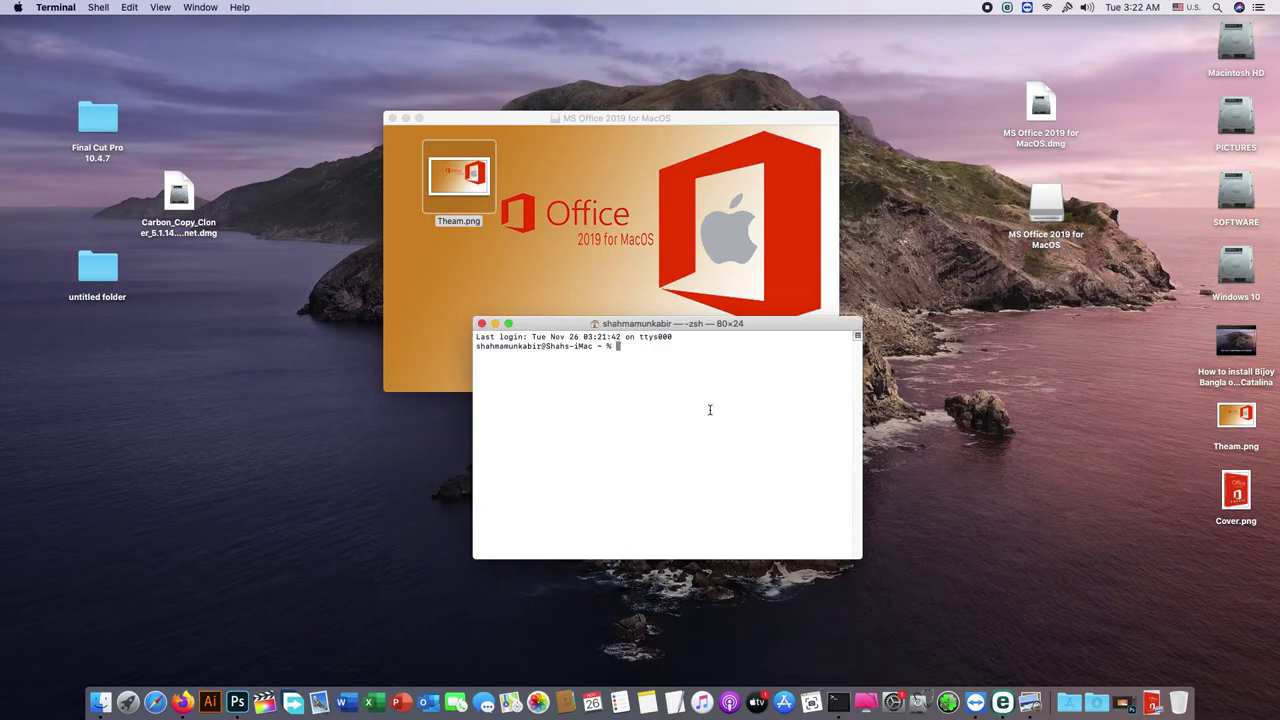
text(cd)
drag(1048, 207, 753, 382)
key(Return)
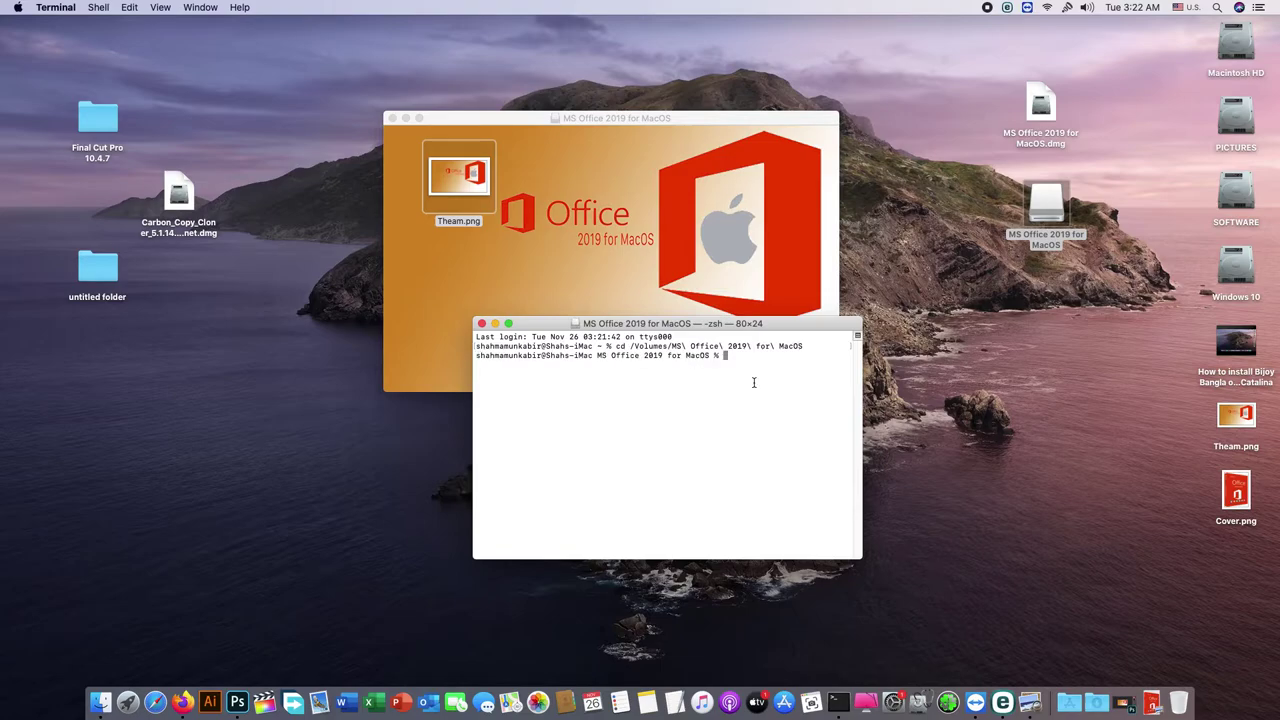
text(mv)
drag(450, 176, 703, 423)
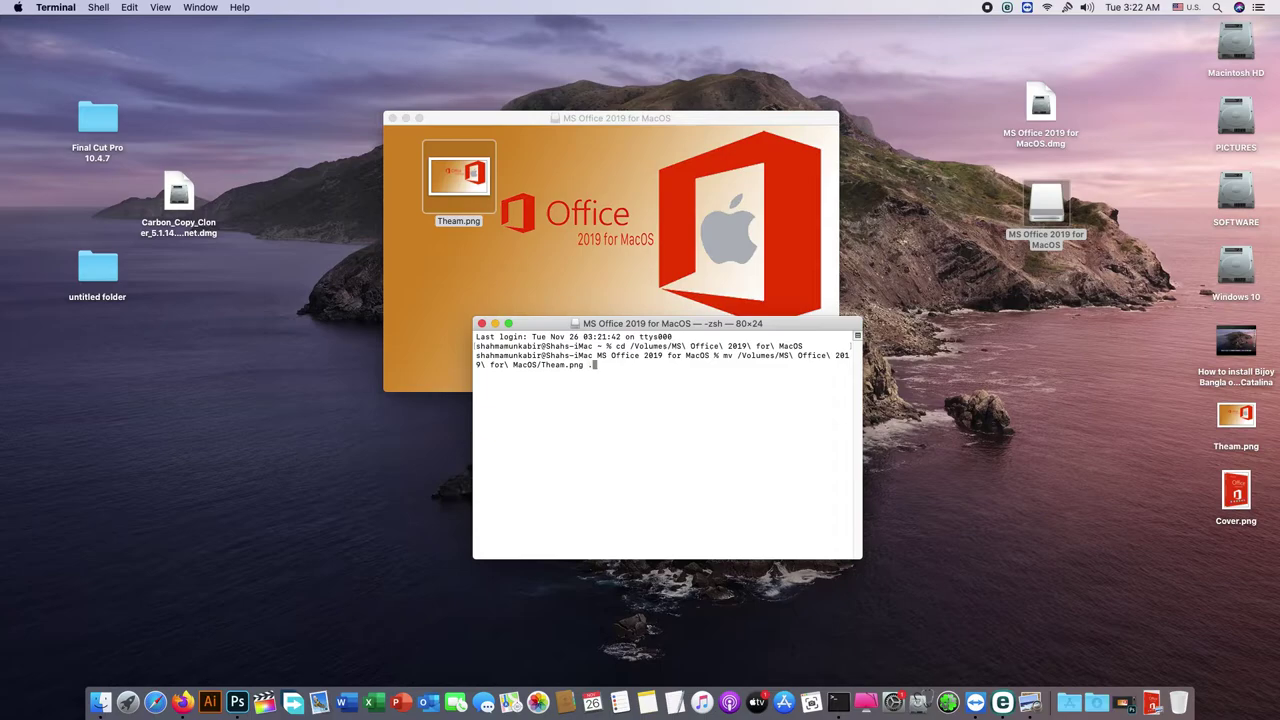
text(.hidenfile)
key(Return)
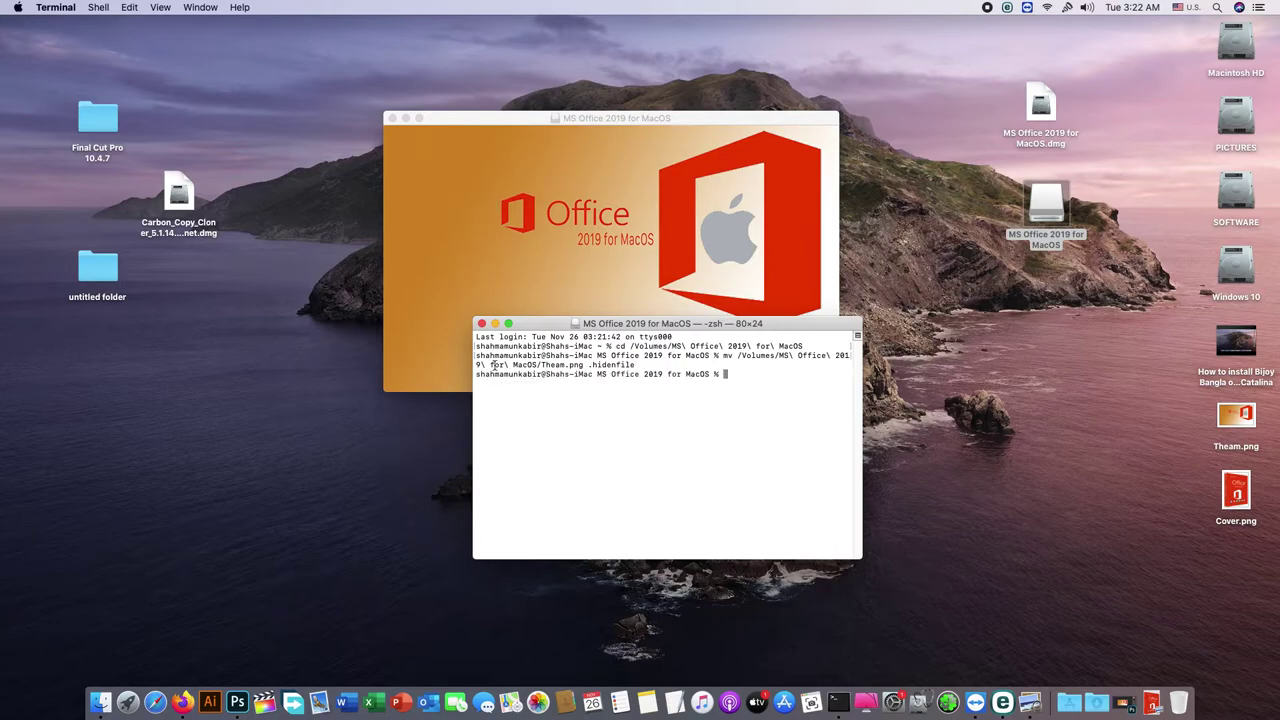
click(481, 324)
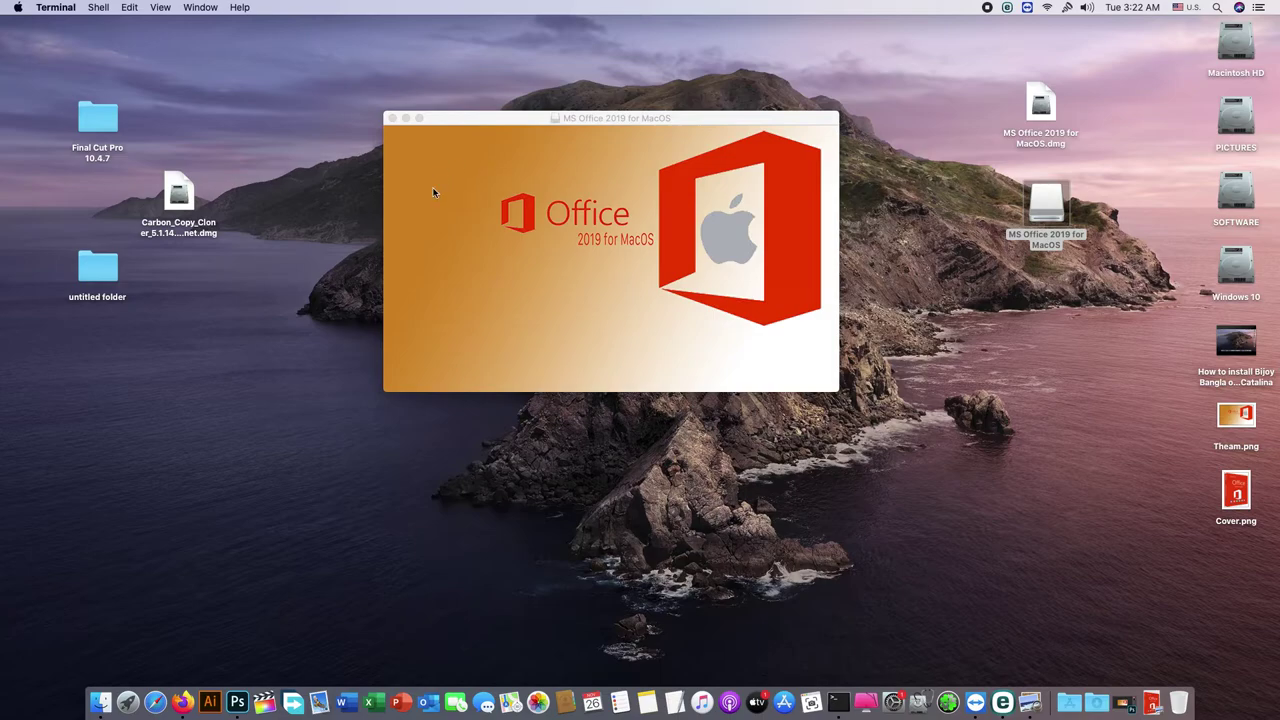
click(462, 131)
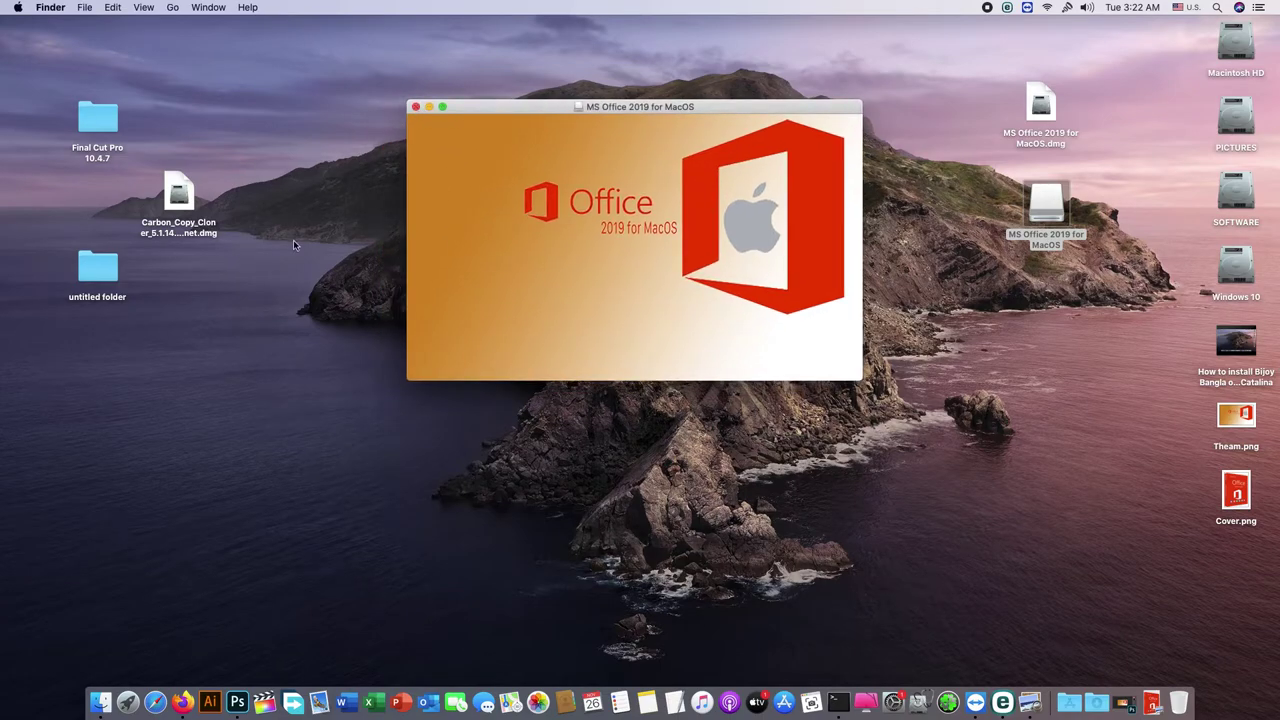
Step: Drag Microsoft Office 16.31 Installer.pkg and VolumeLicense.pkg from the untitled folder into the volume window
double_click(98, 272)
drag(268, 232, 243, 345)
drag(290, 474, 616, 286)
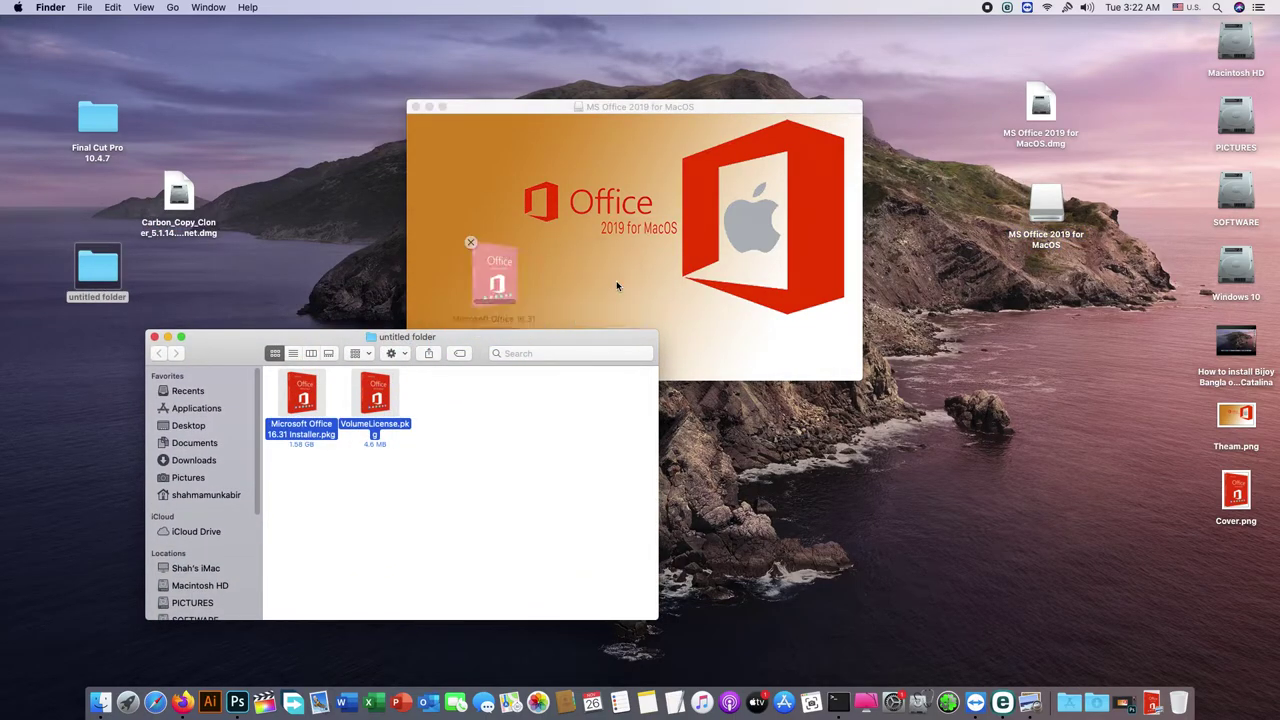
click(155, 337)
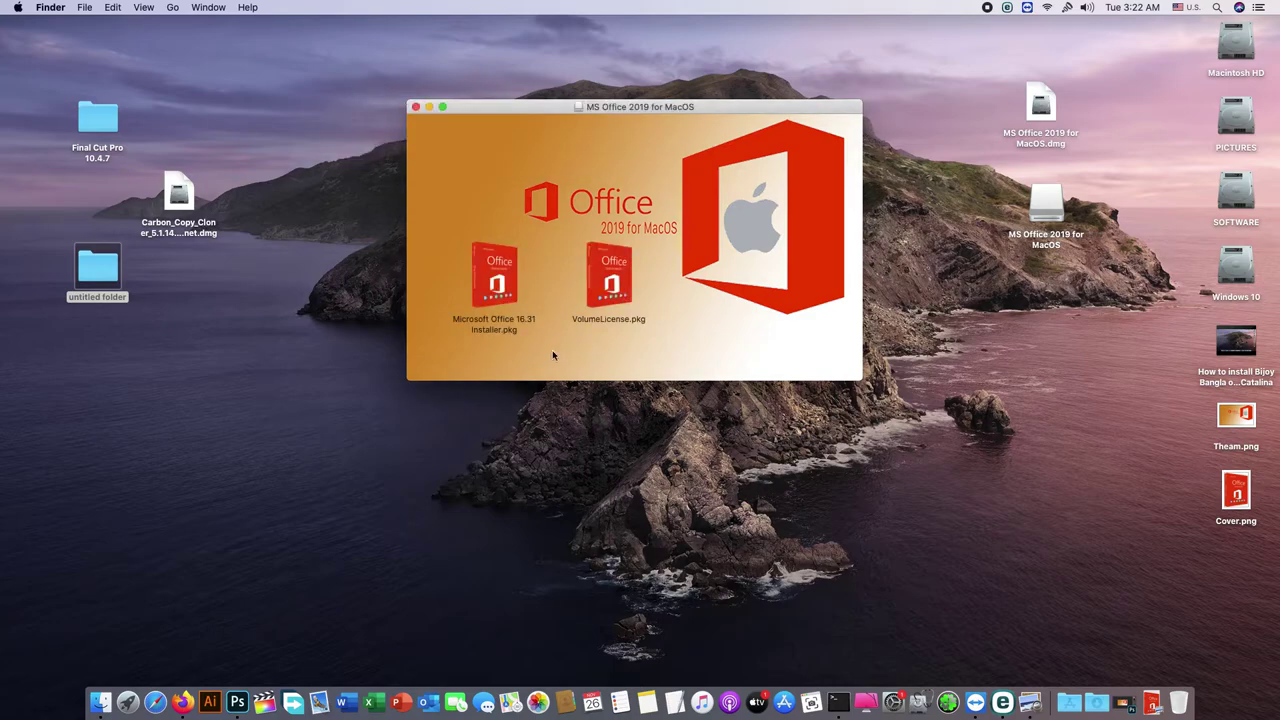
drag(440, 274, 617, 306)
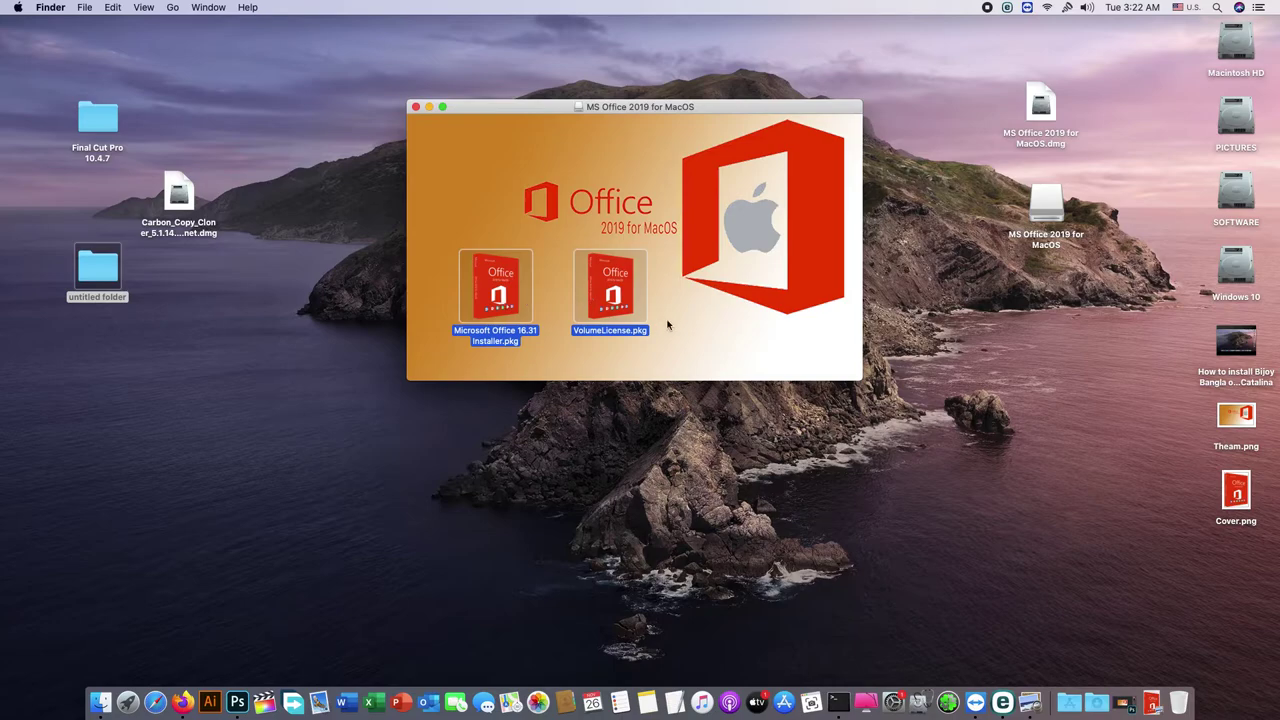
Step: Arrange the VolumeLicense.pkg and Office 16.31 installer icons over the Office background
click(669, 323)
mouse_move(622, 303)
mouse_down()
mouse_move(457, 302)
mouse_move(613, 308)
mouse_up()
drag(471, 292, 498, 293)
click(650, 315)
drag(605, 295, 608, 297)
click(642, 314)
click(494, 290)
drag(494, 290, 494, 291)
click(464, 340)
drag(451, 331, 641, 337)
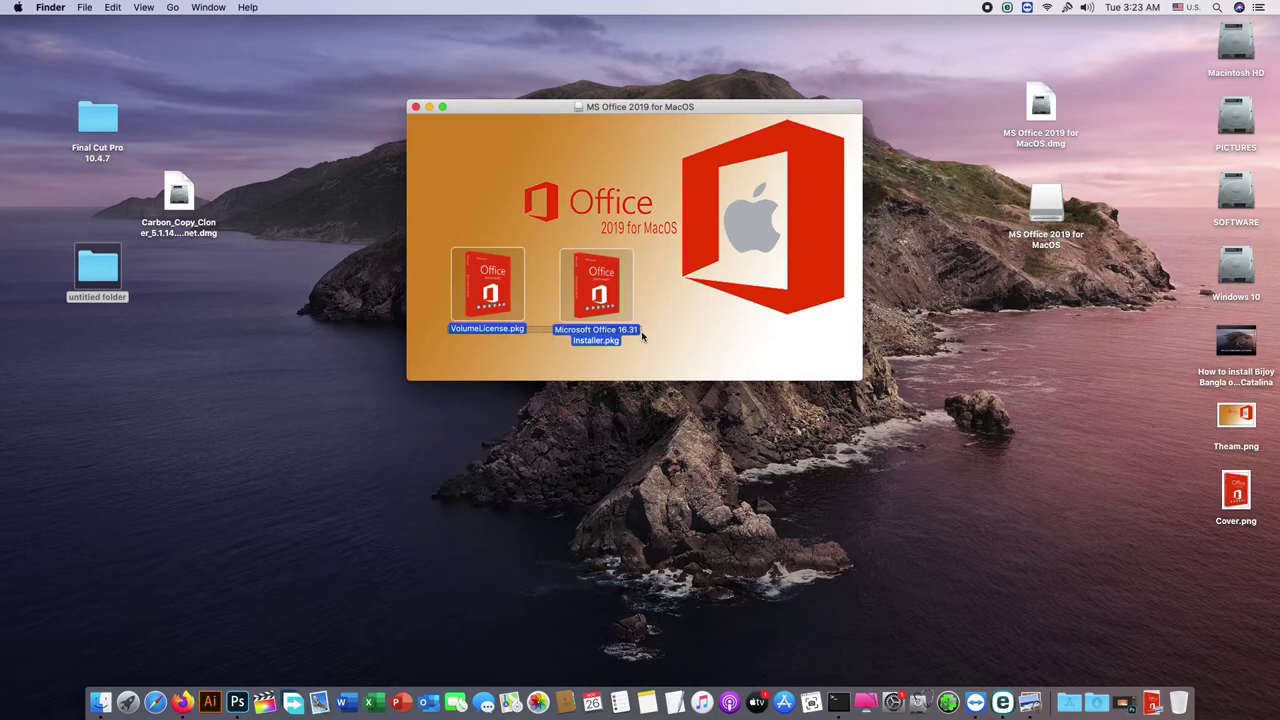
drag(643, 337, 657, 343)
Step: Launch the VolumeLicense.pkg and Microsoft Office 16.31 Installer packages from the volume window
click(505, 305)
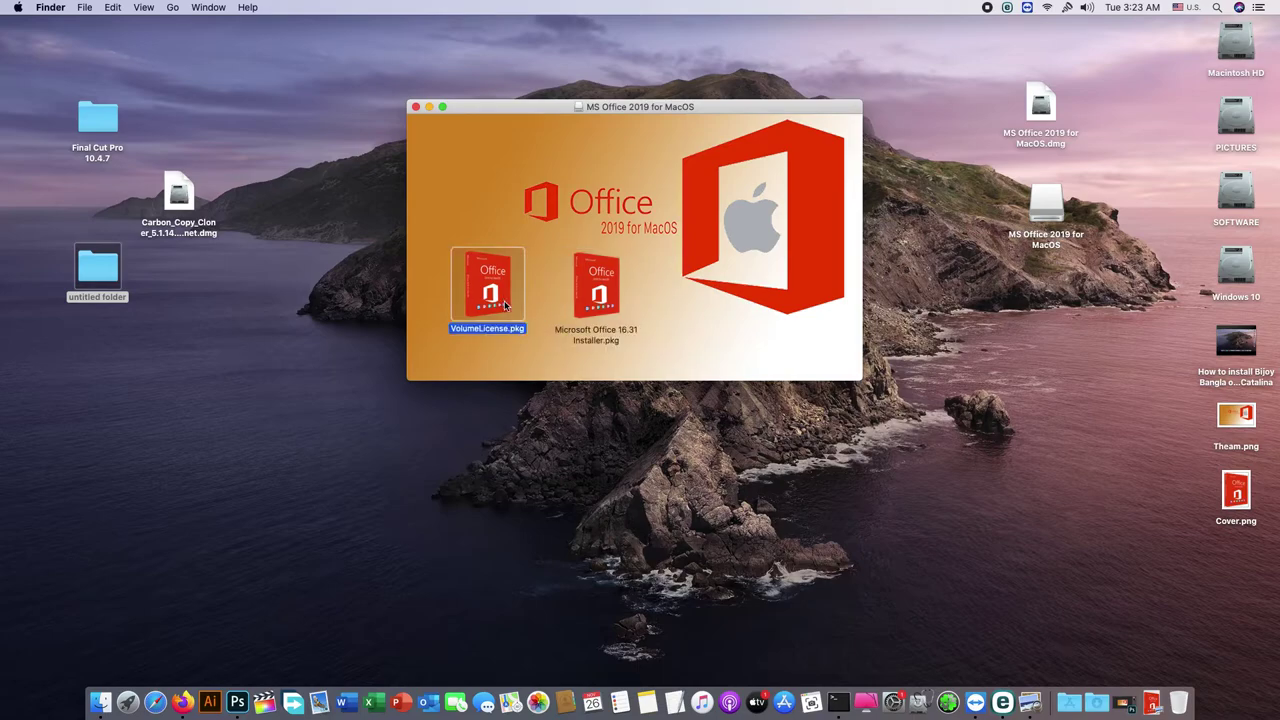
double_click(504, 305)
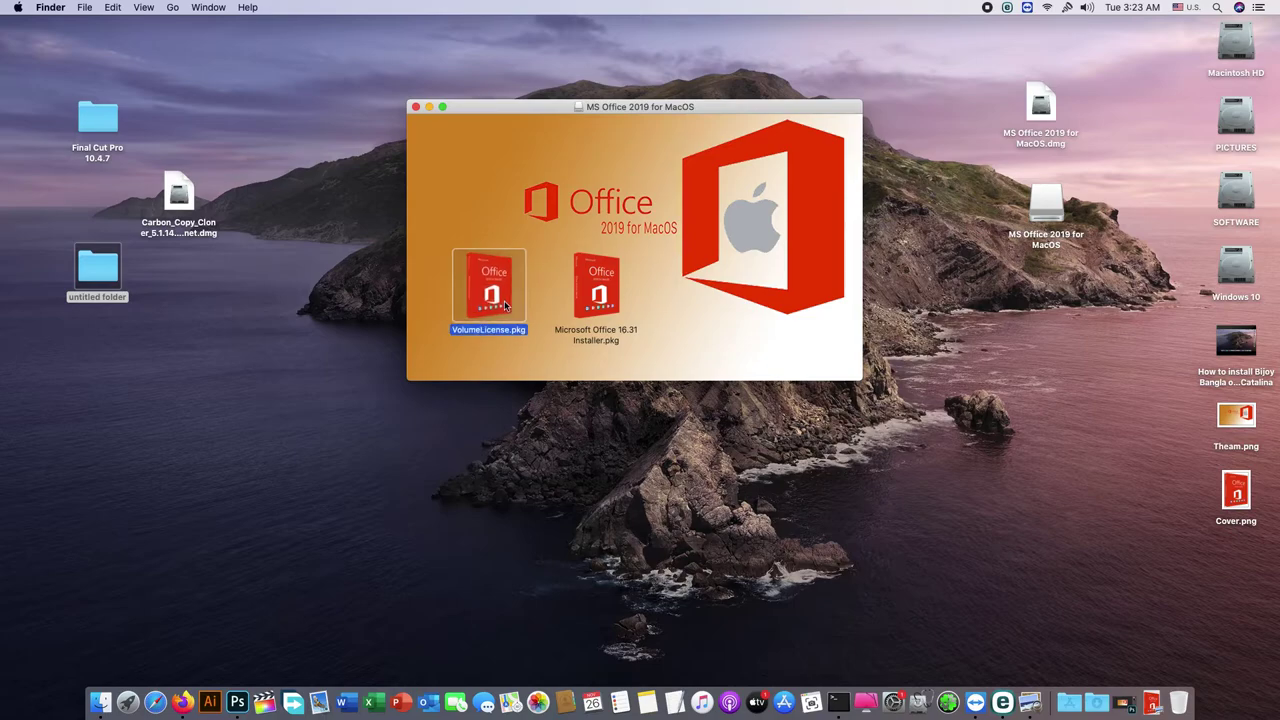
click(692, 334)
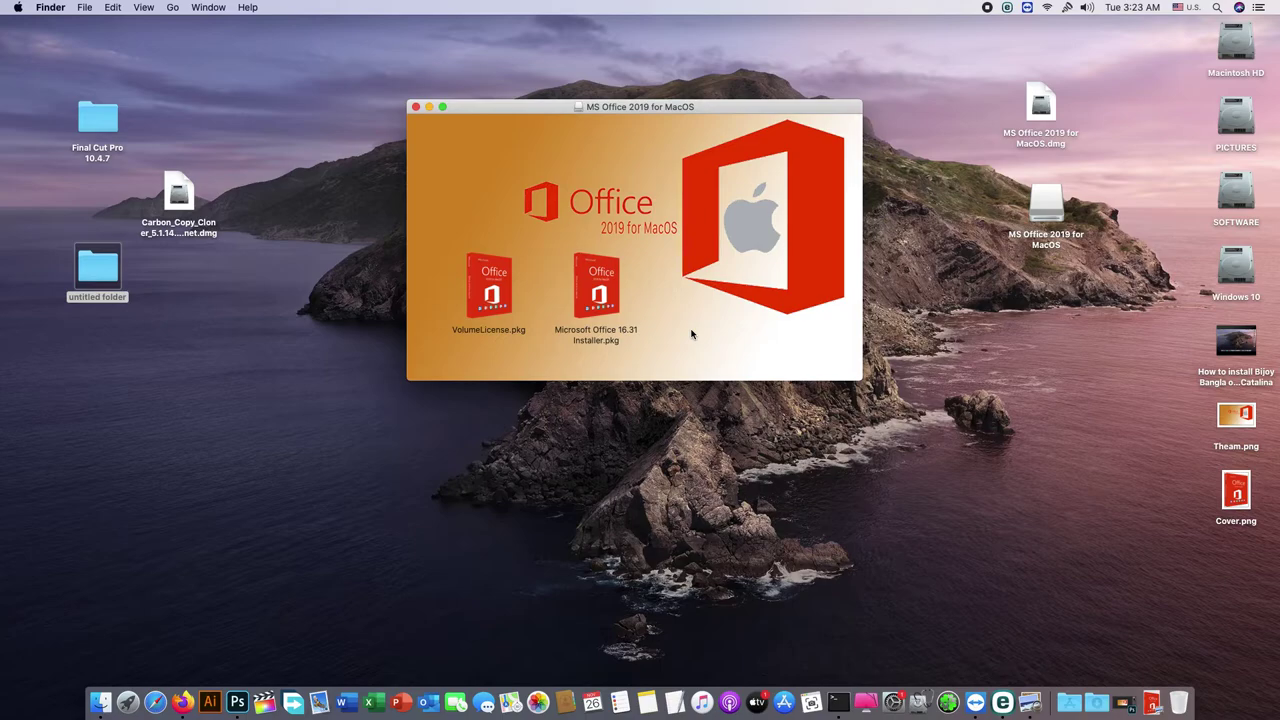
double_click(606, 298)
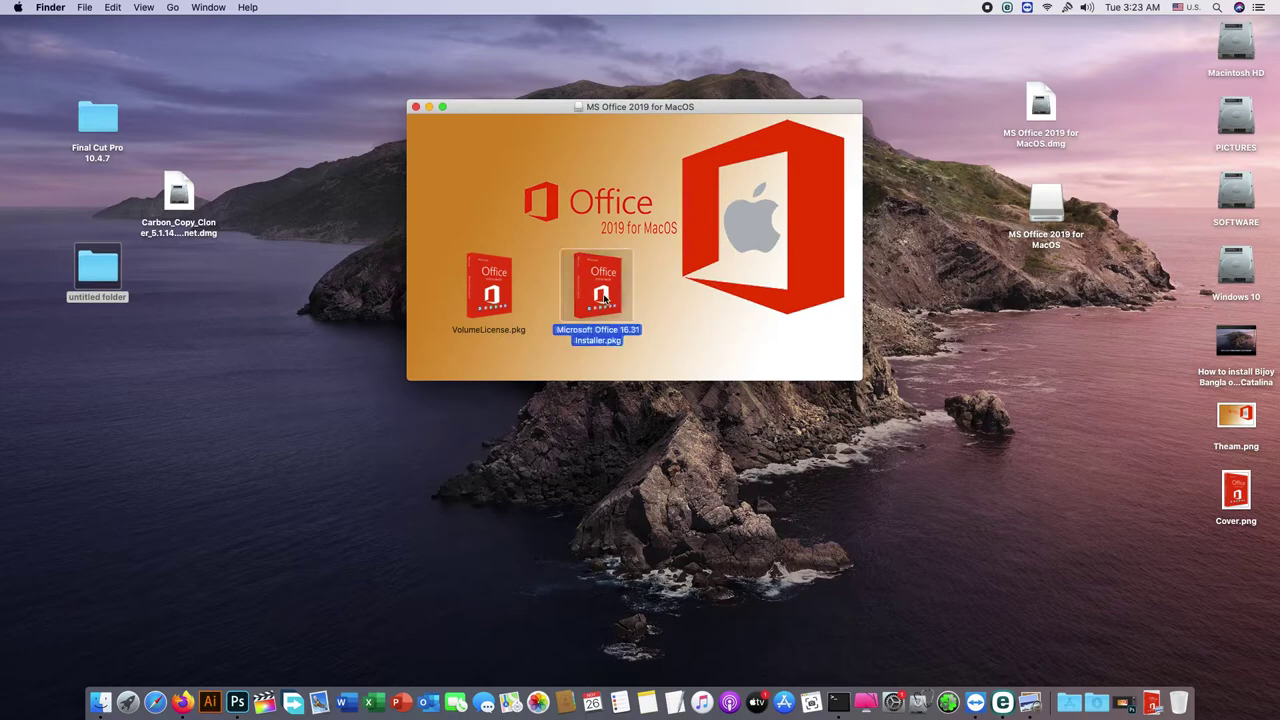
click(681, 325)
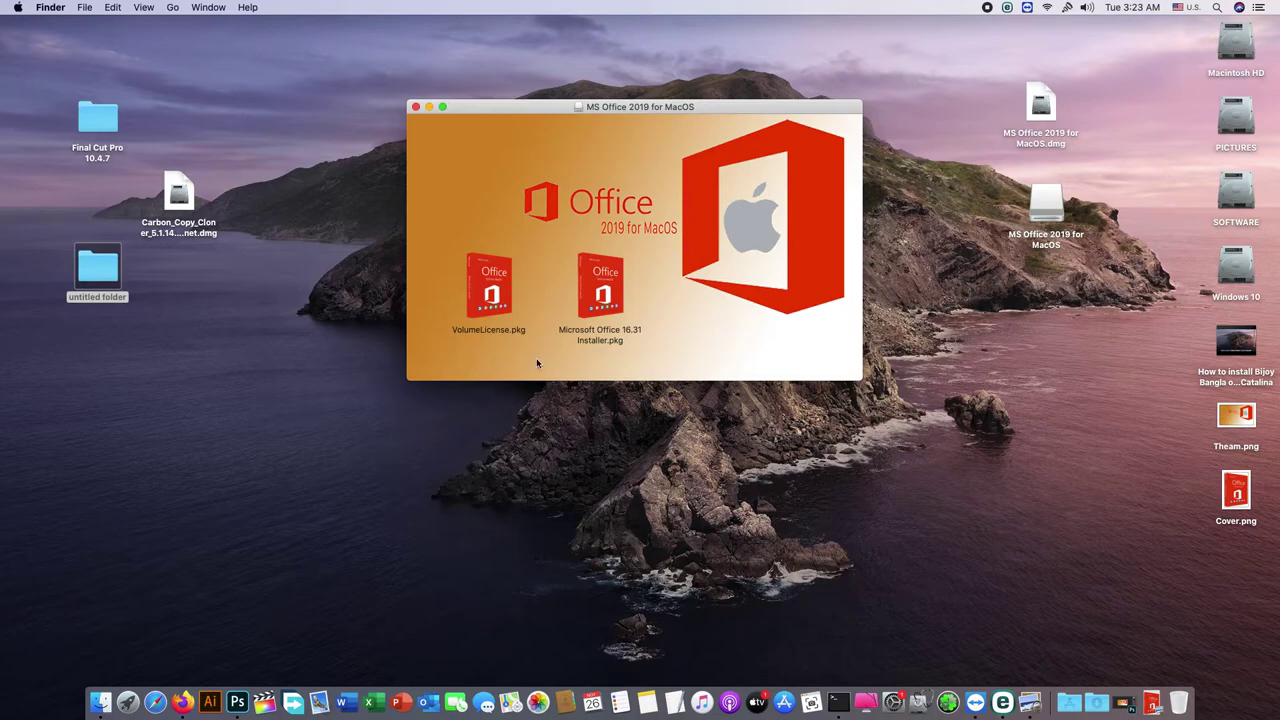
click(490, 292)
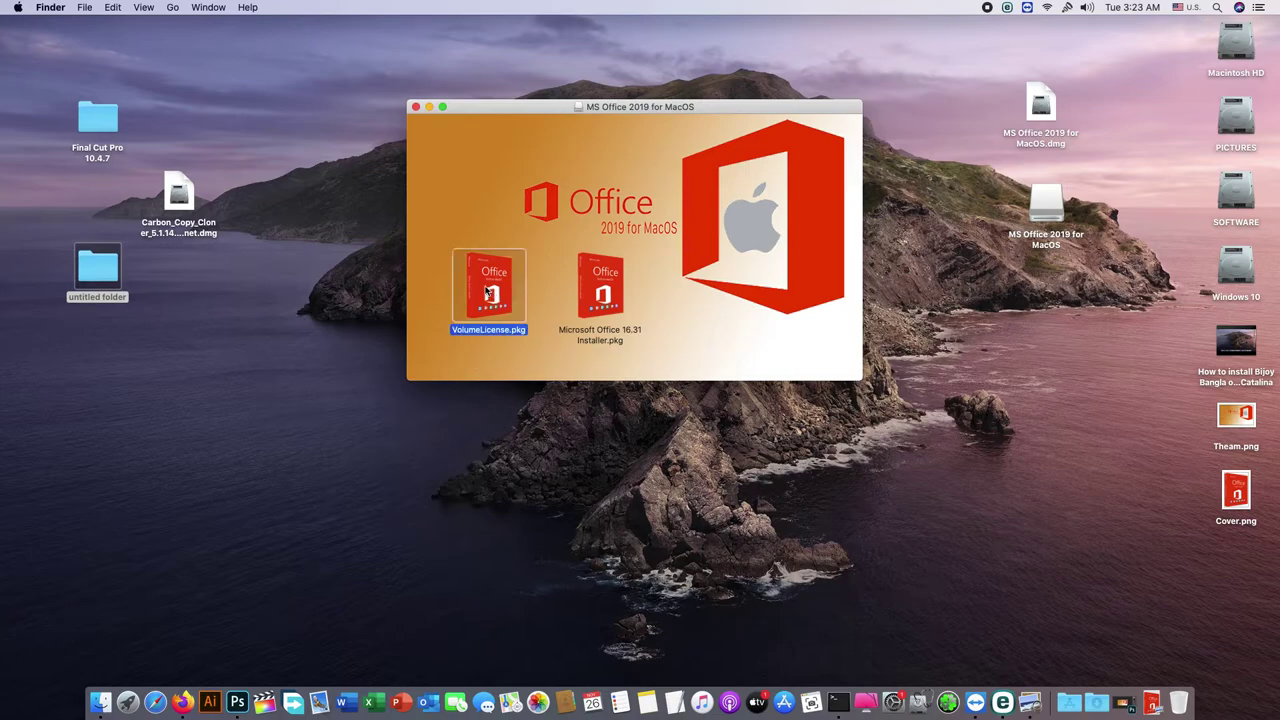
double_click(489, 291)
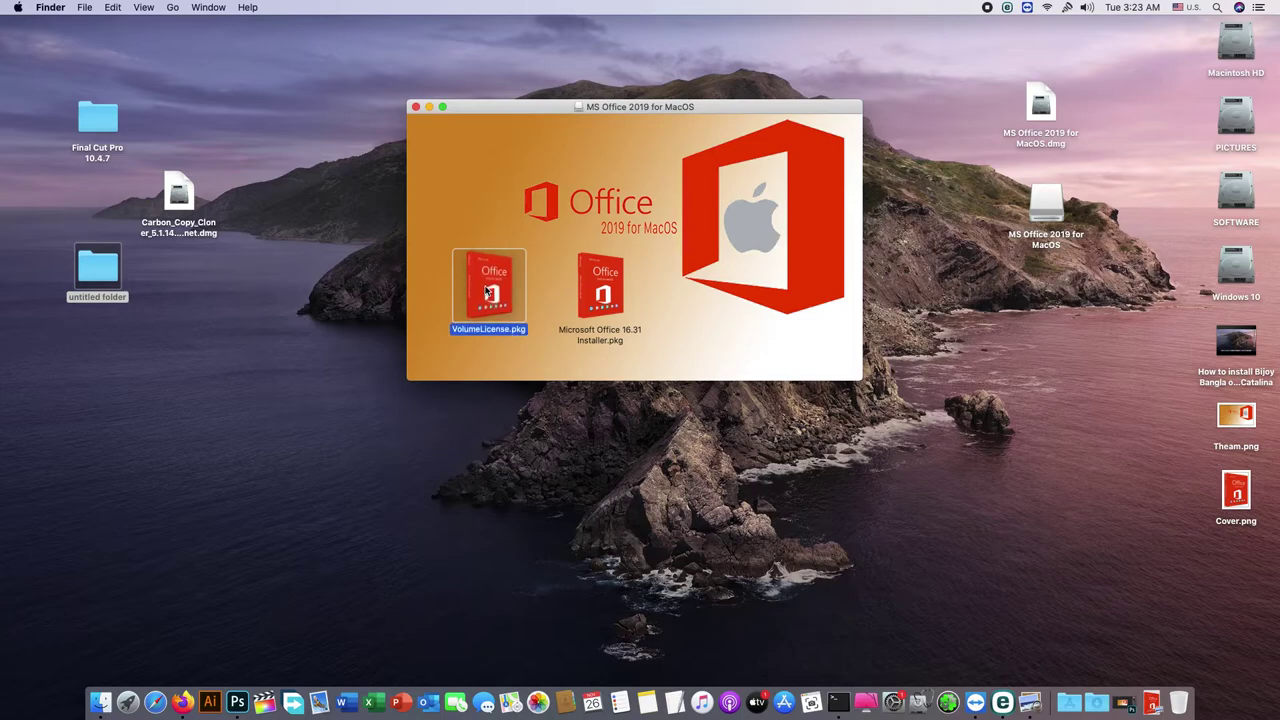
click(540, 362)
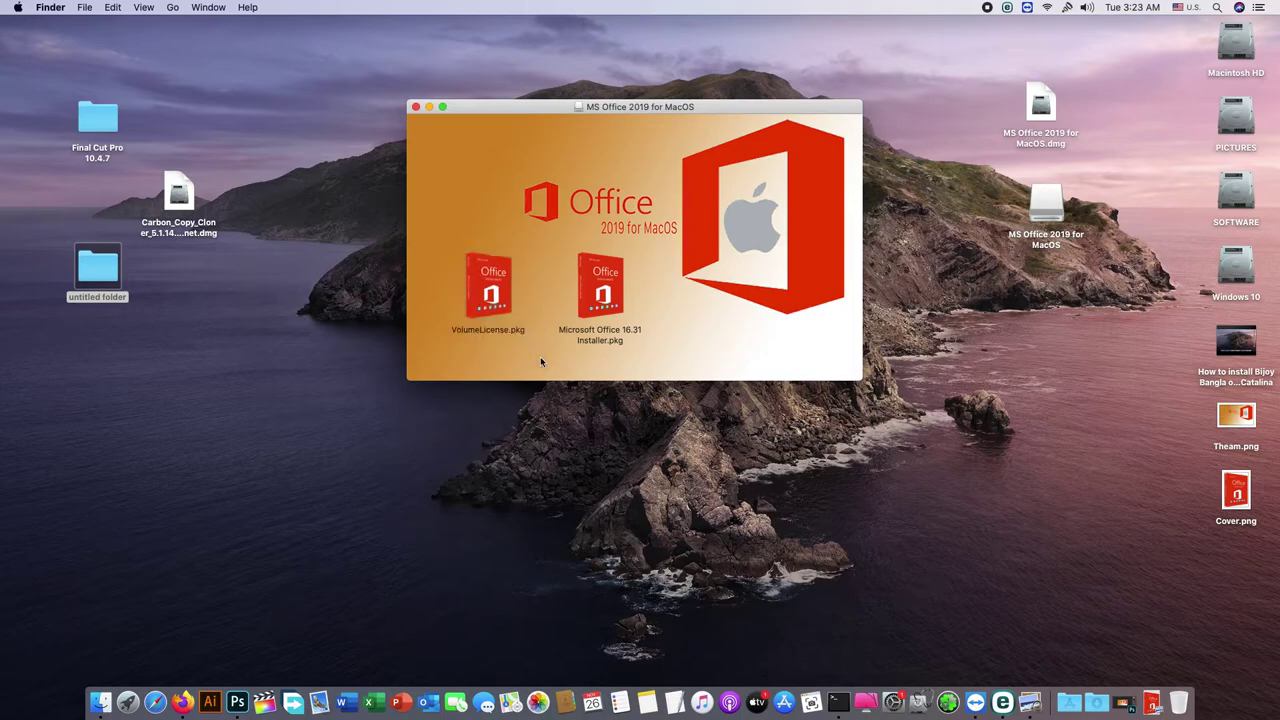
Step: Deselect the packages and close the MS Office 2019 for MacOS volume window
drag(440, 330, 669, 331)
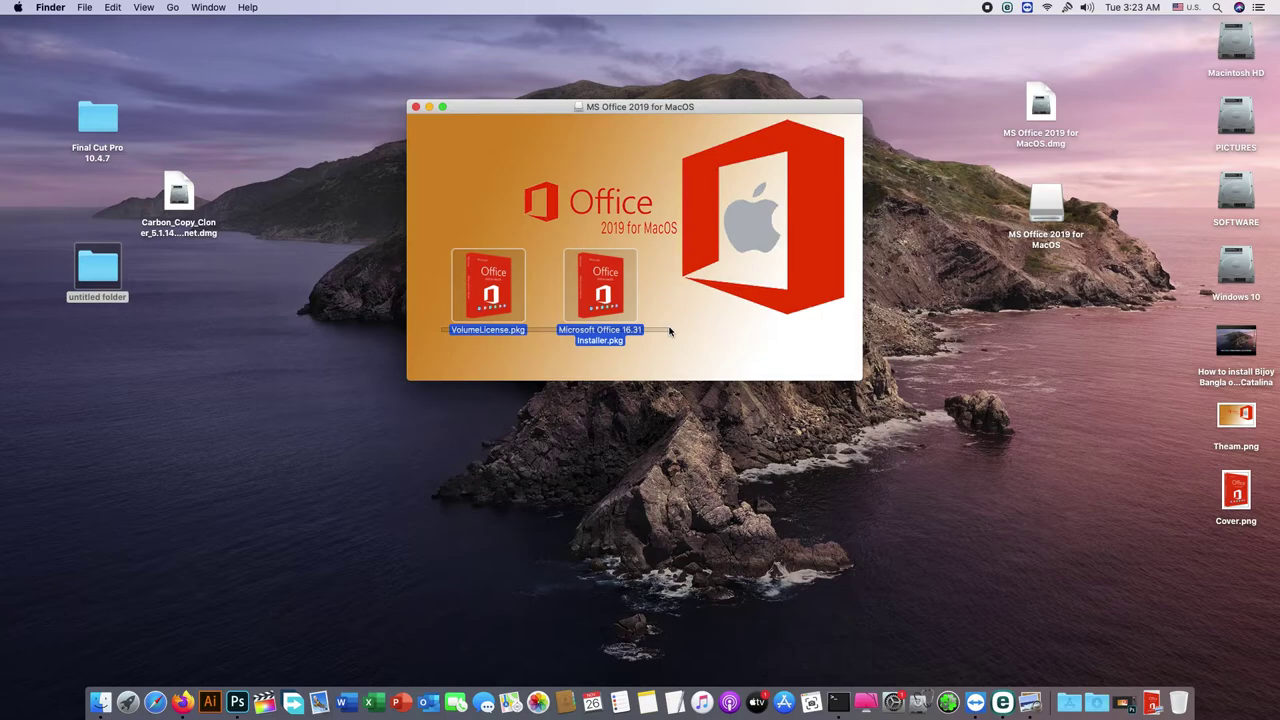
drag(669, 331, 667, 333)
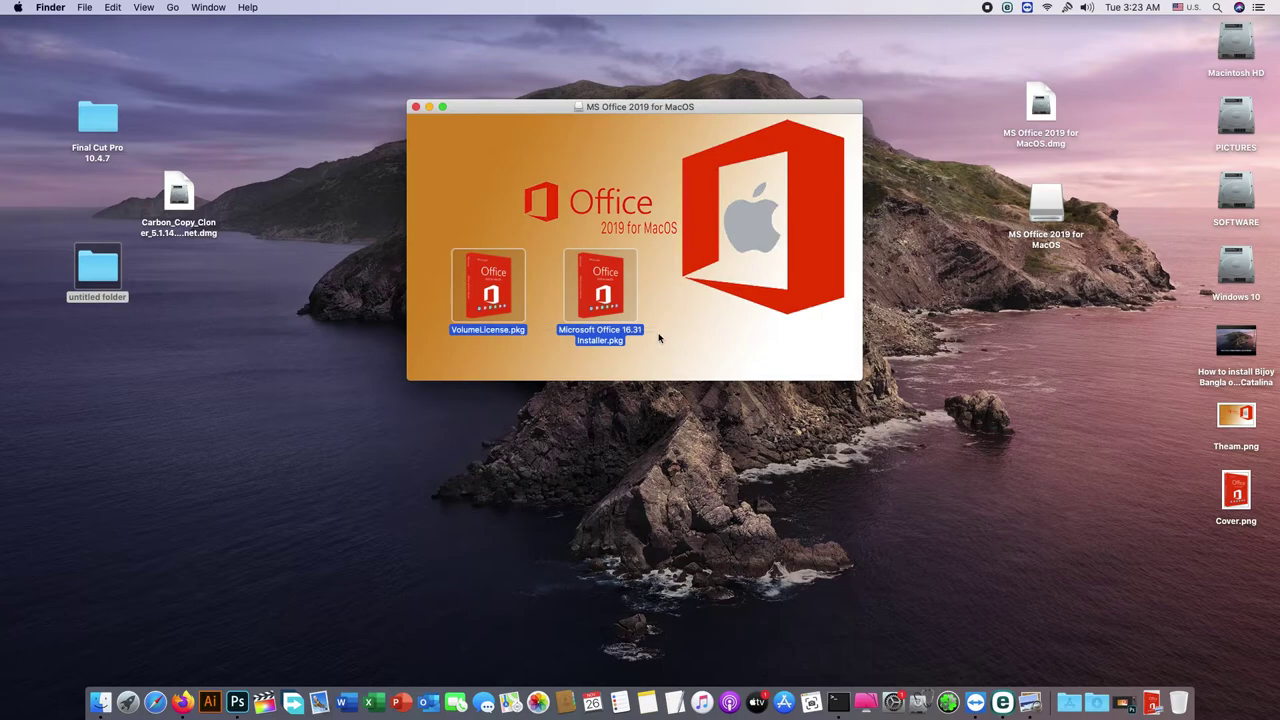
click(531, 346)
click(497, 305)
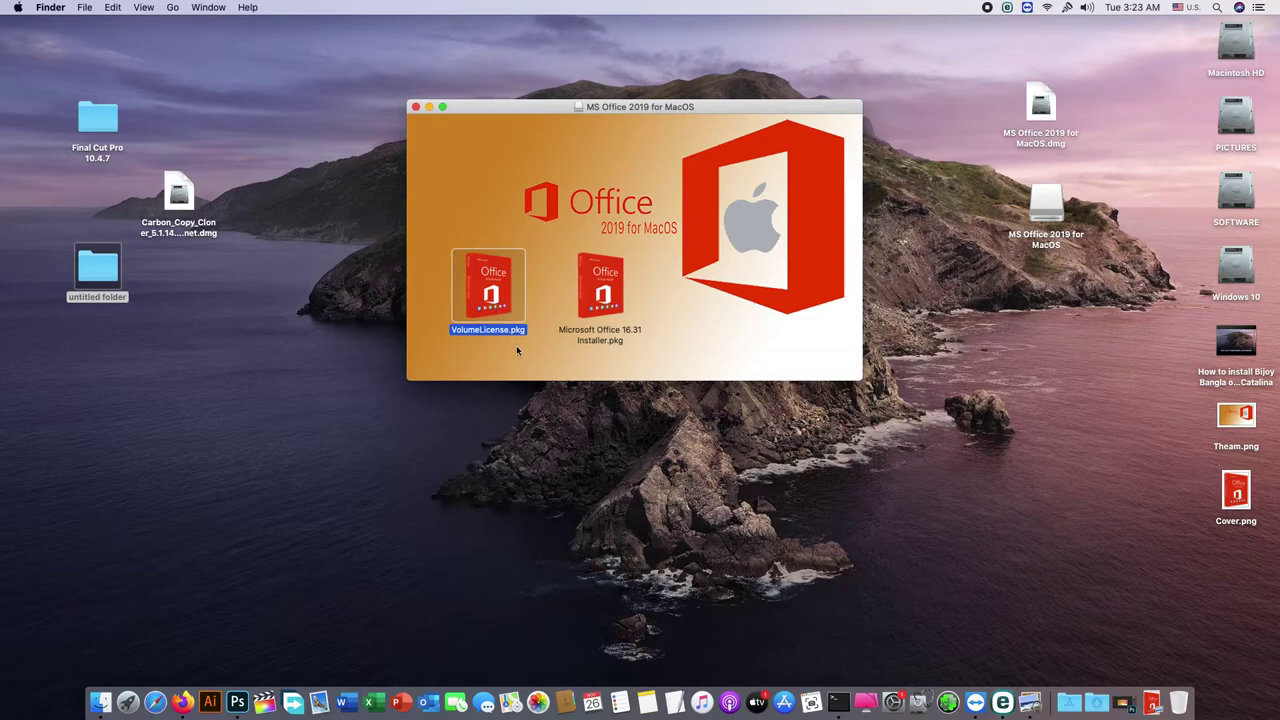
click(516, 350)
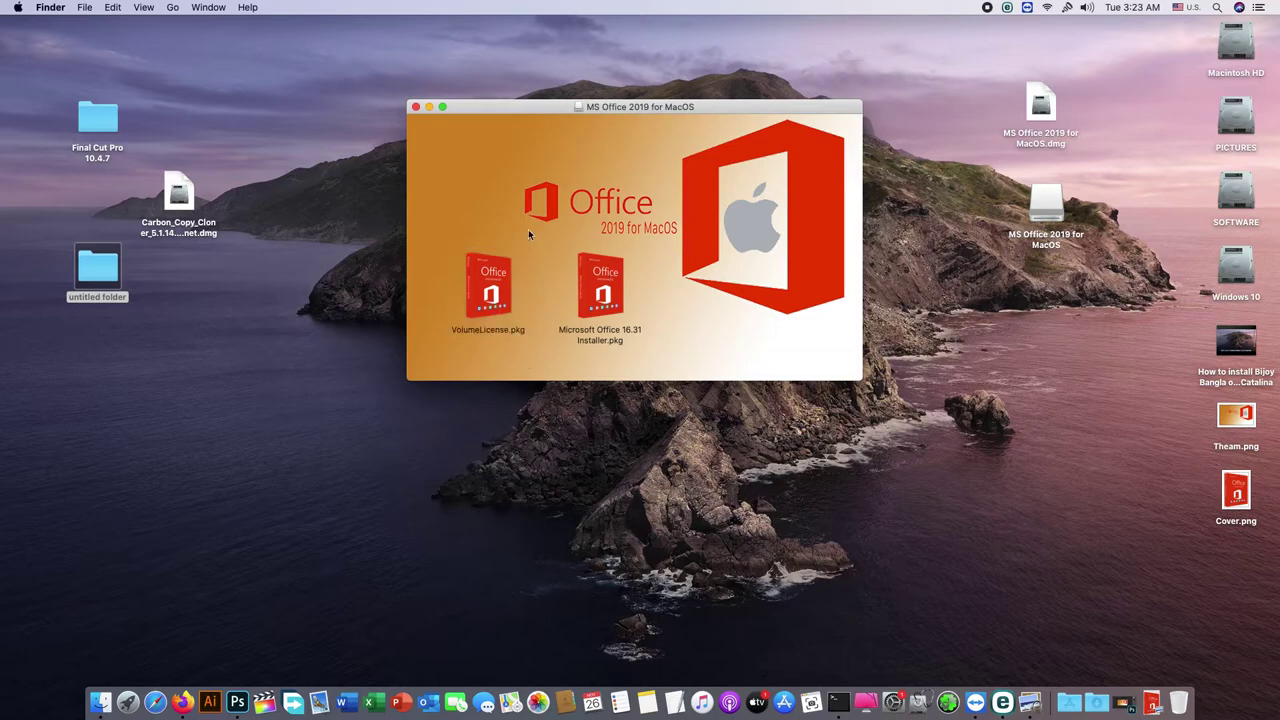
click(416, 107)
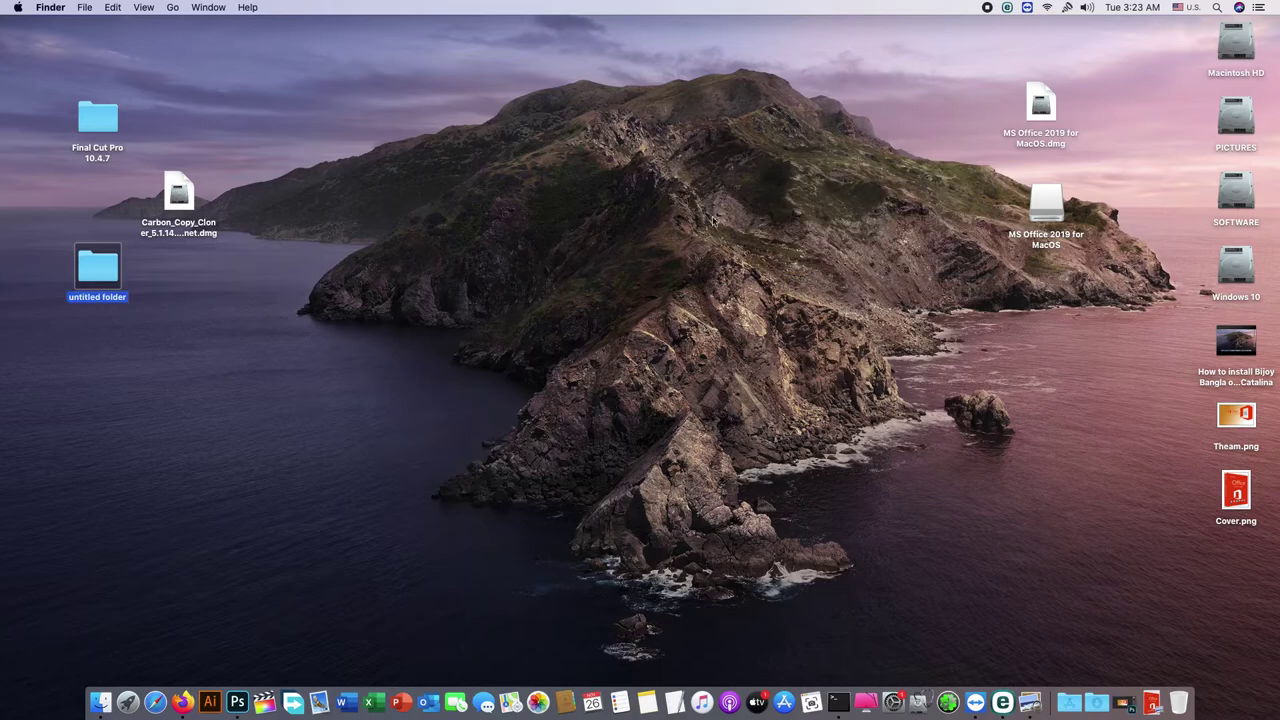
Step: Open Get Info for the MS Office 2019 volume and copy Cover.png in Preview
right_click(1047, 206)
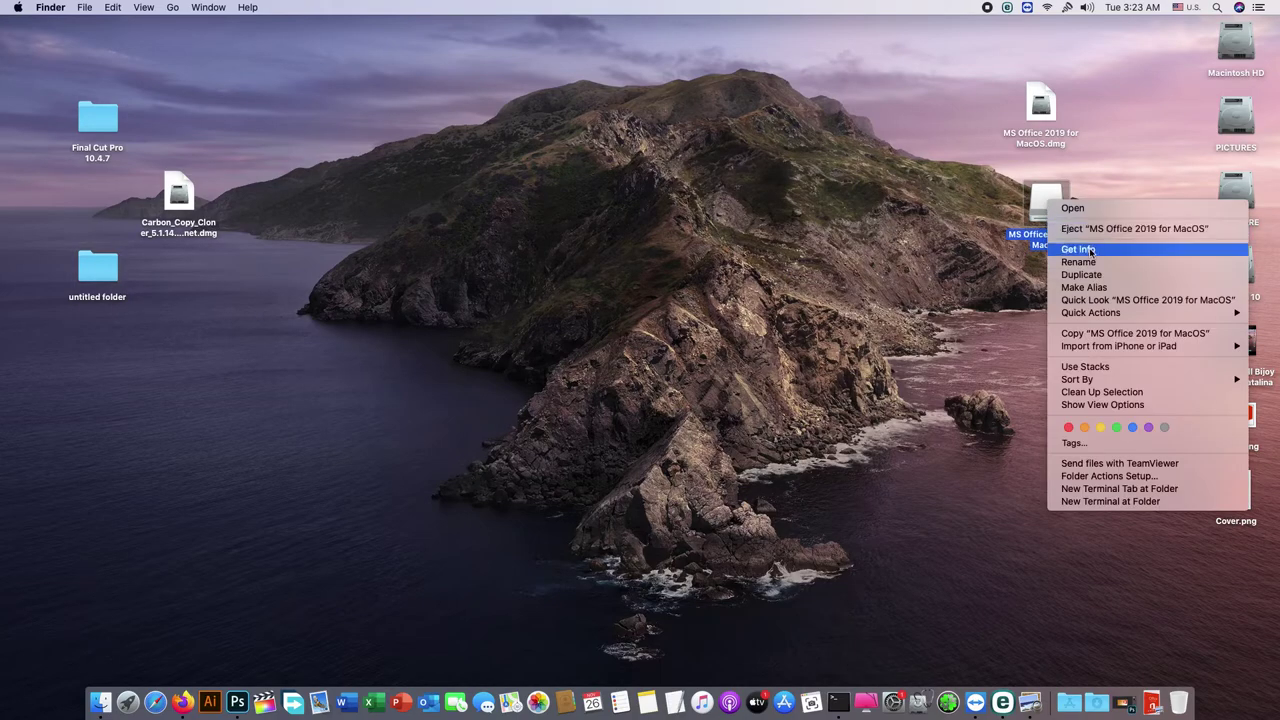
click(1078, 249)
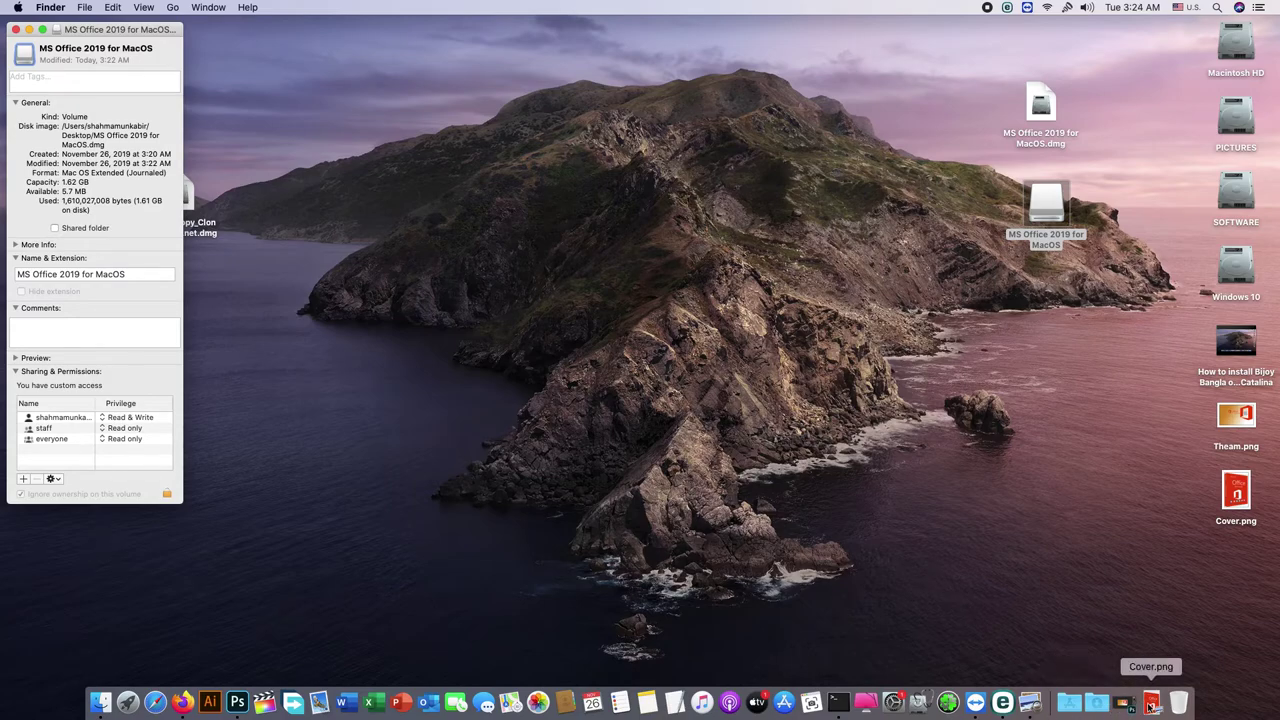
click(1152, 703)
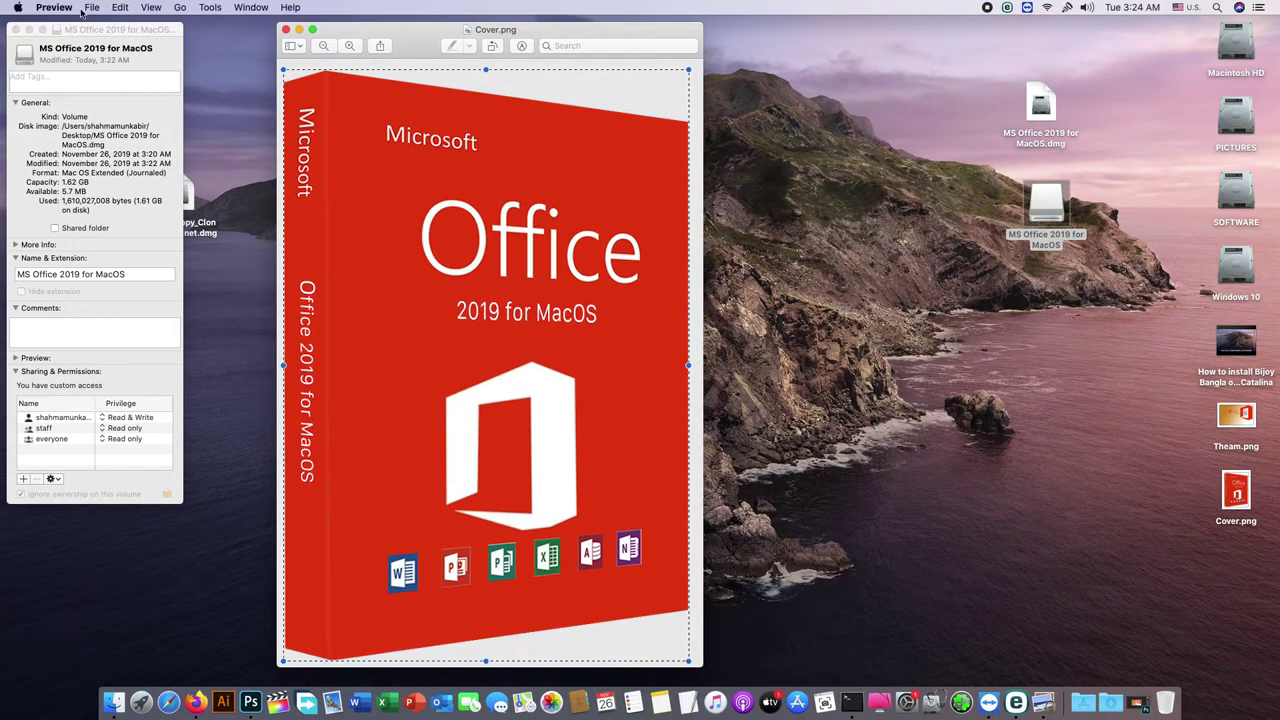
drag(318, 26, 298, 33)
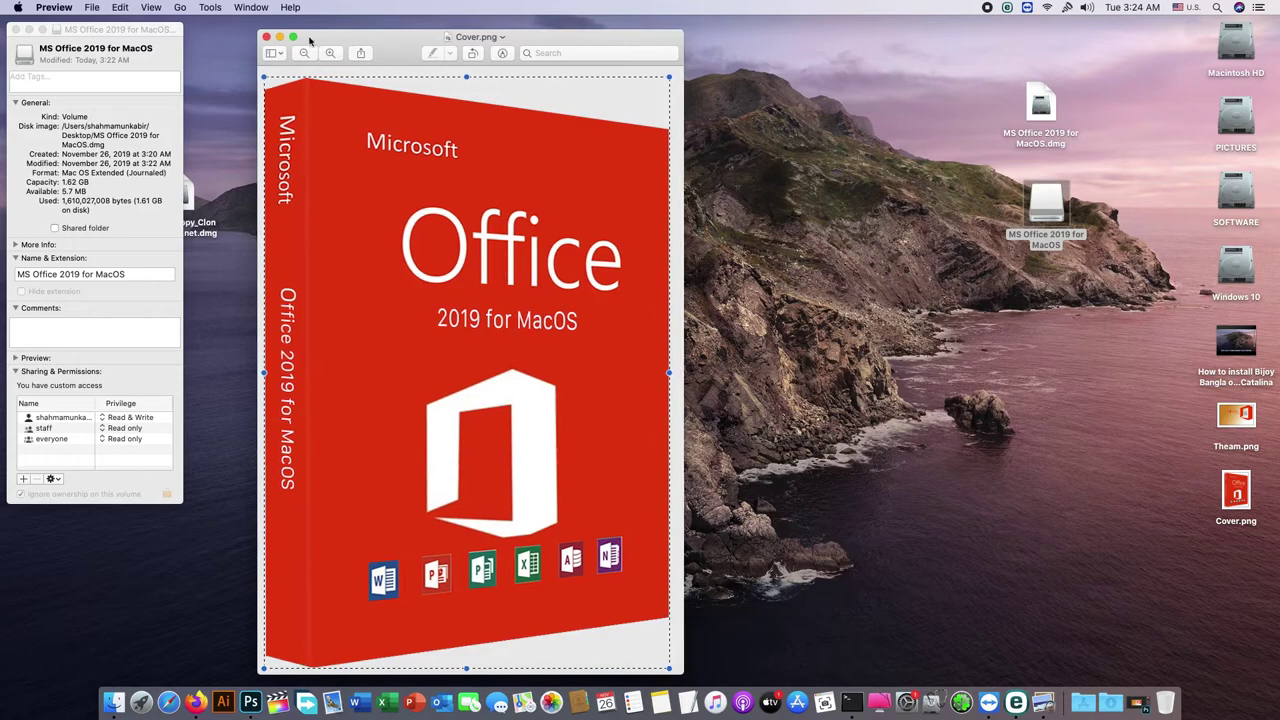
click(120, 8)
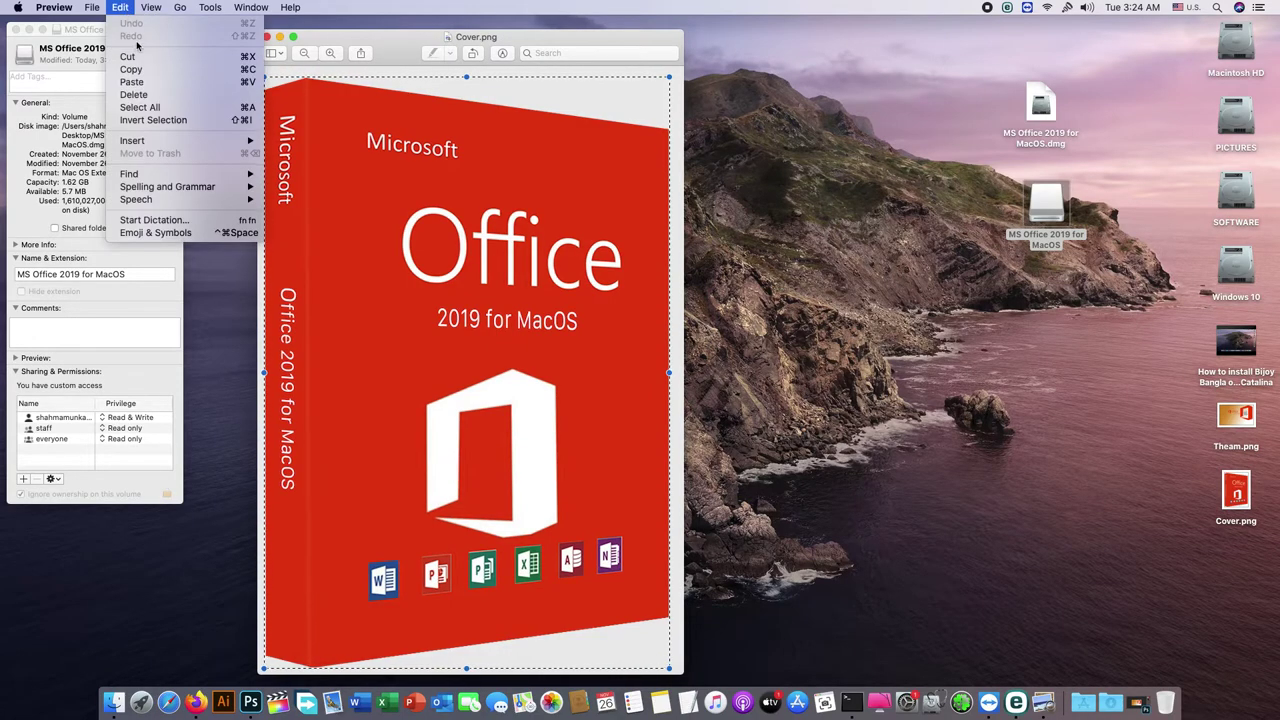
click(146, 72)
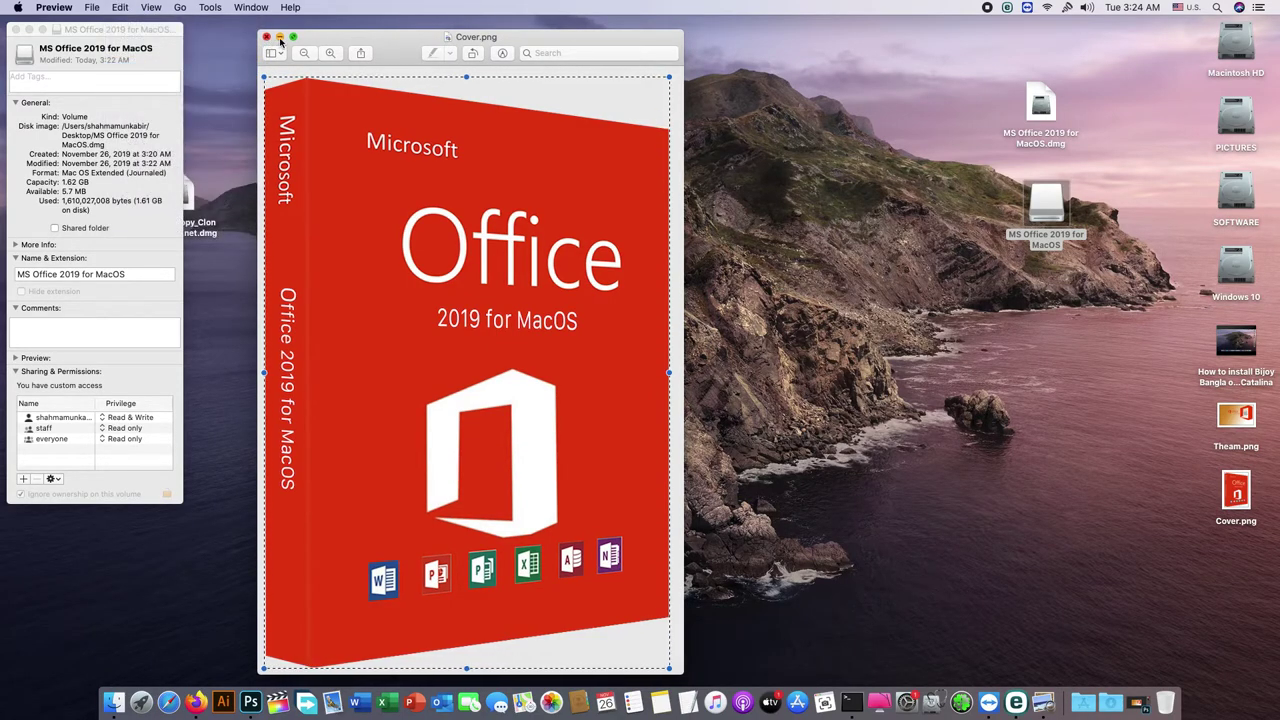
Step: Paste the cover image onto the volume's Info icon, close Info, and open the volume
key(super+m)
click(59, 35)
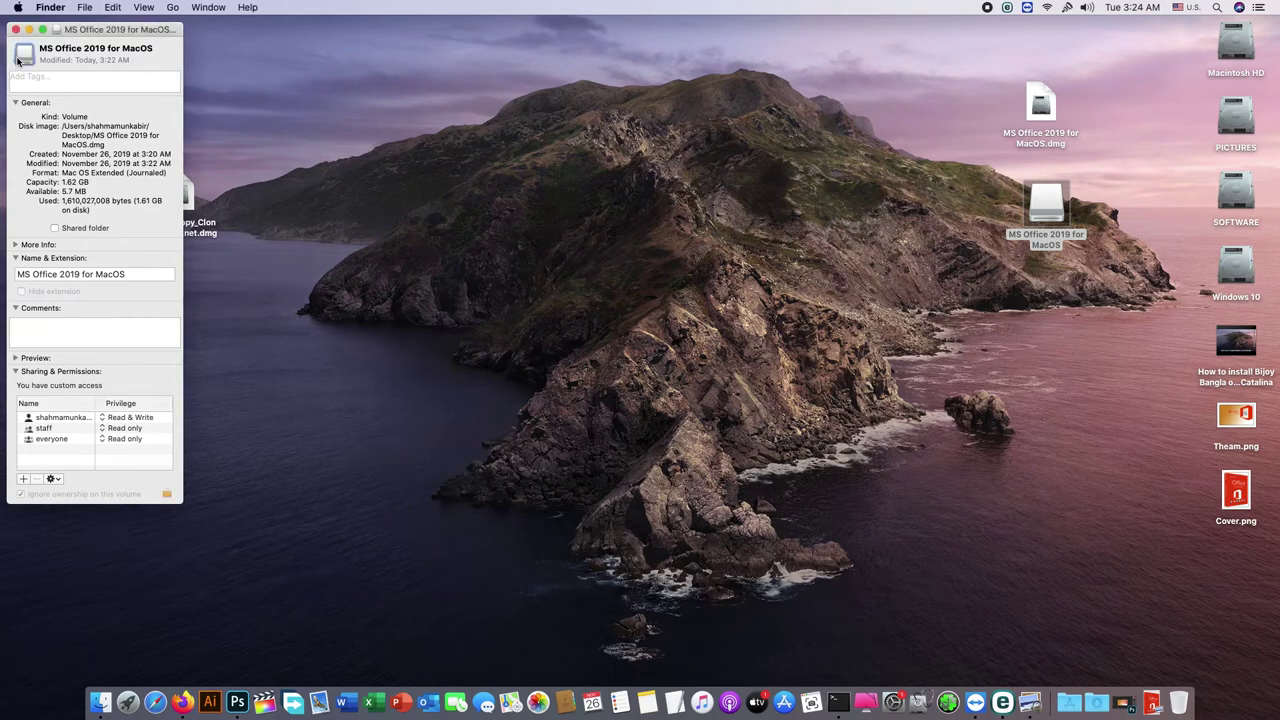
click(110, 8)
click(120, 83)
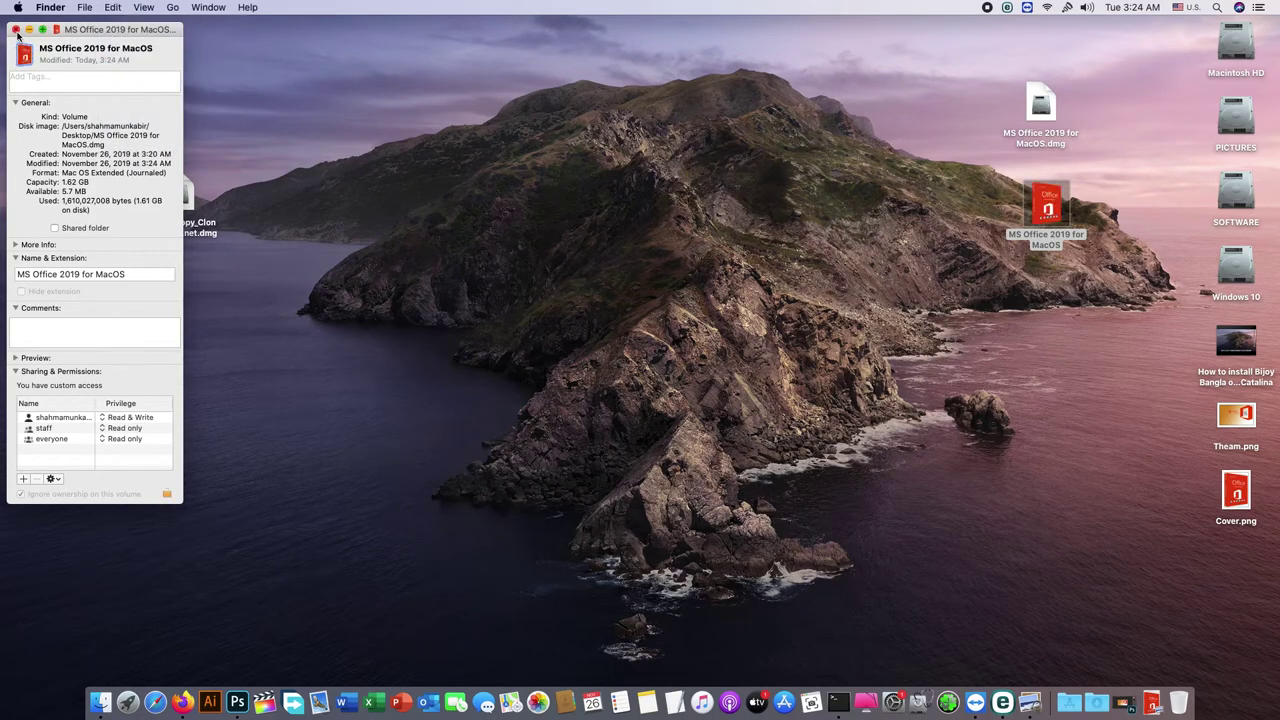
key(super+w)
double_click(1036, 212)
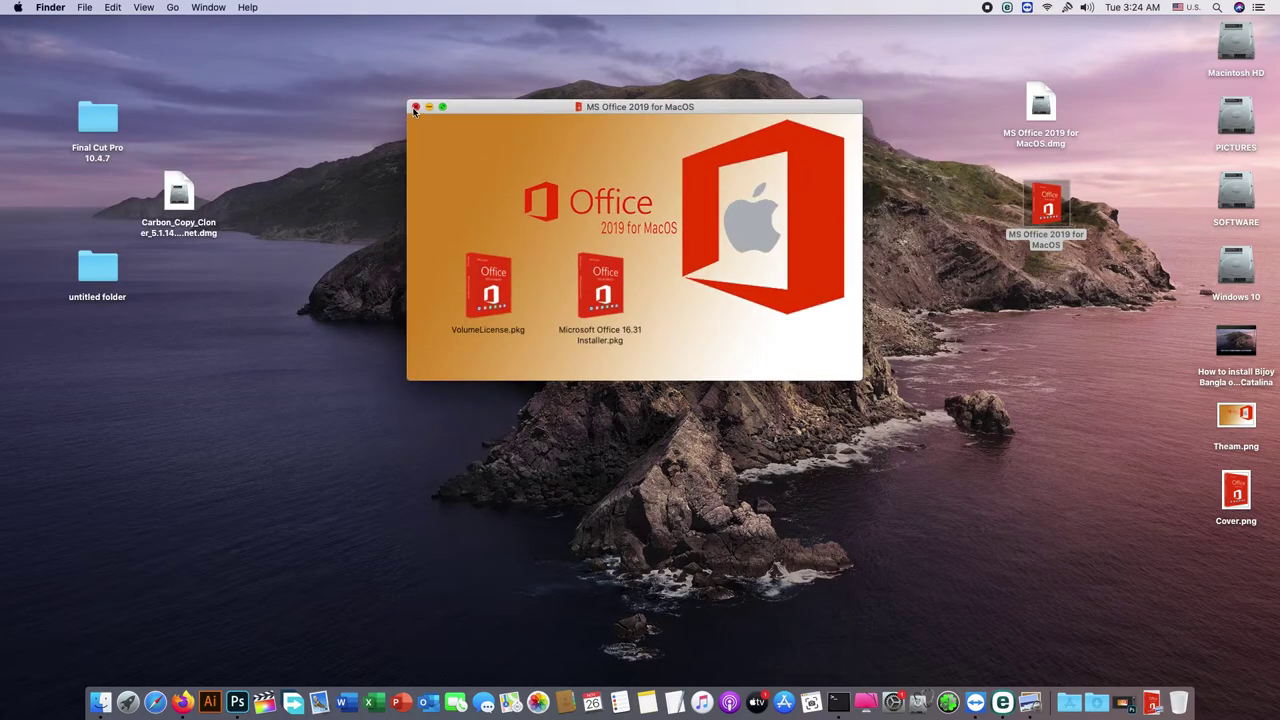
Step: Close the volume window, reopen it from the volume's context menu, and close it again
click(415, 107)
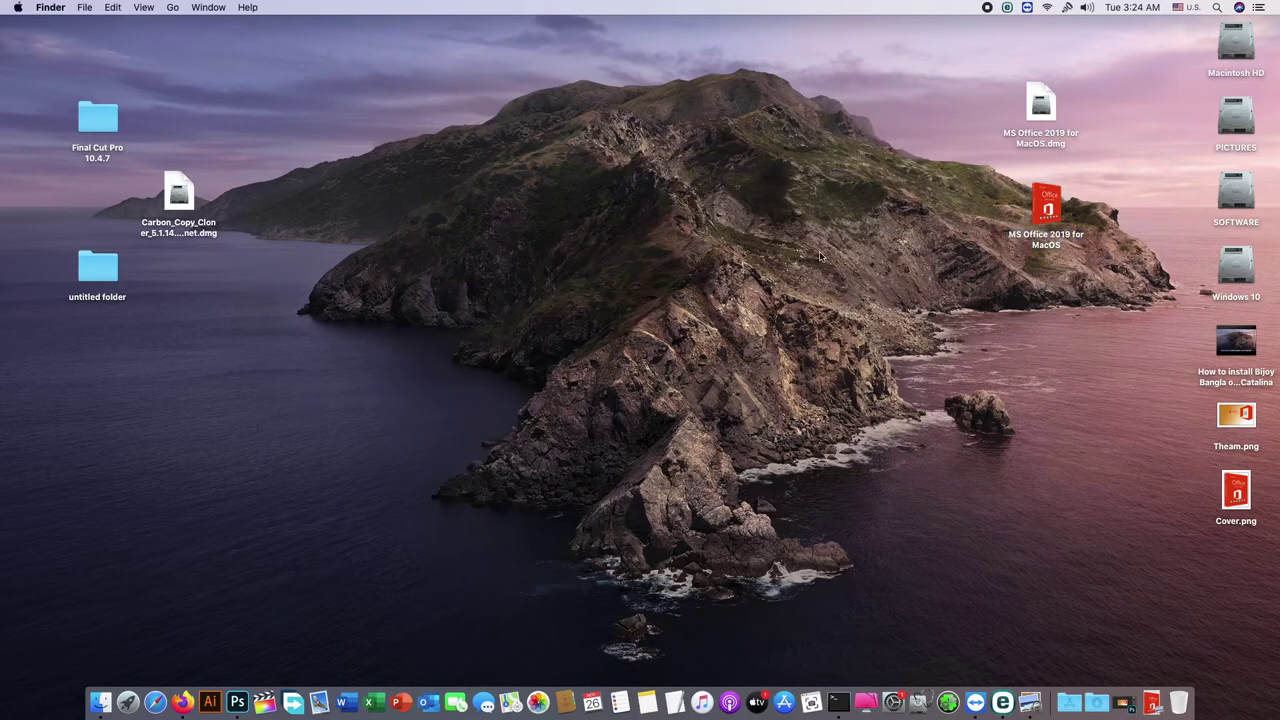
right_click(1045, 206)
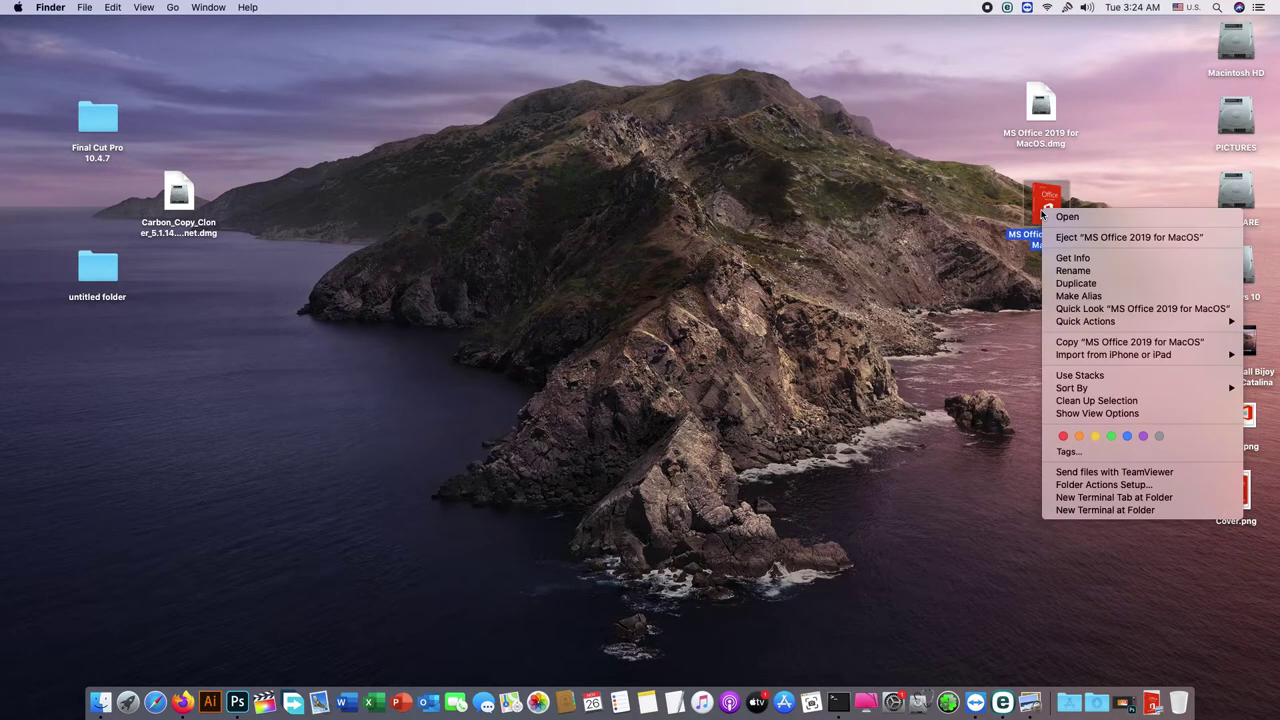
click(1060, 217)
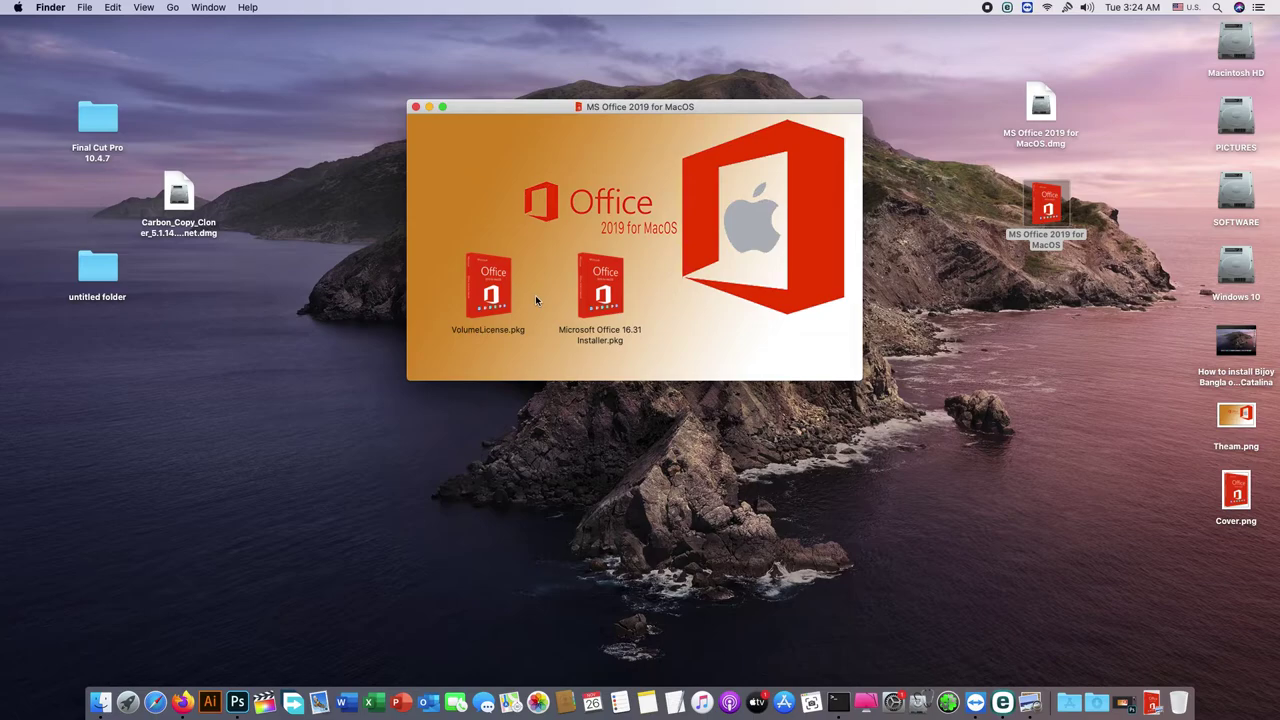
click(416, 107)
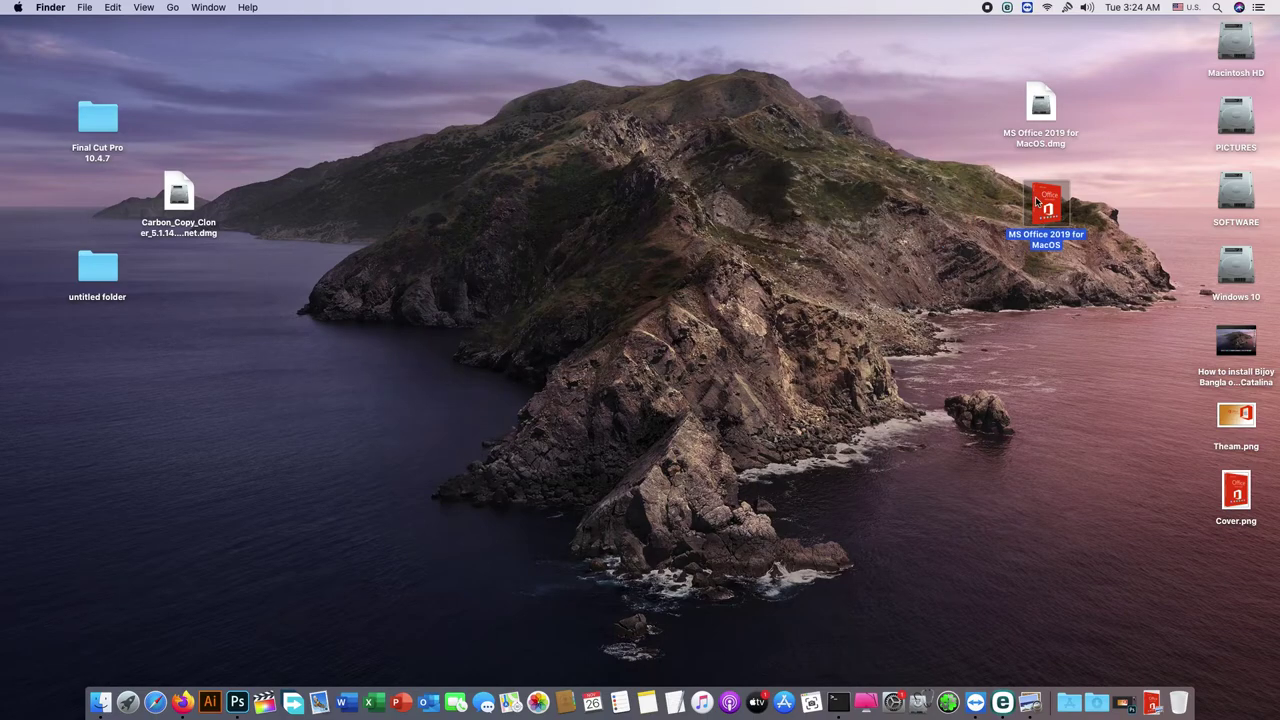
Step: Rename the volume by replacing MS with Microsoft, giving 'Microsoft Office 2019 for MacOS'
right_click(1022, 238)
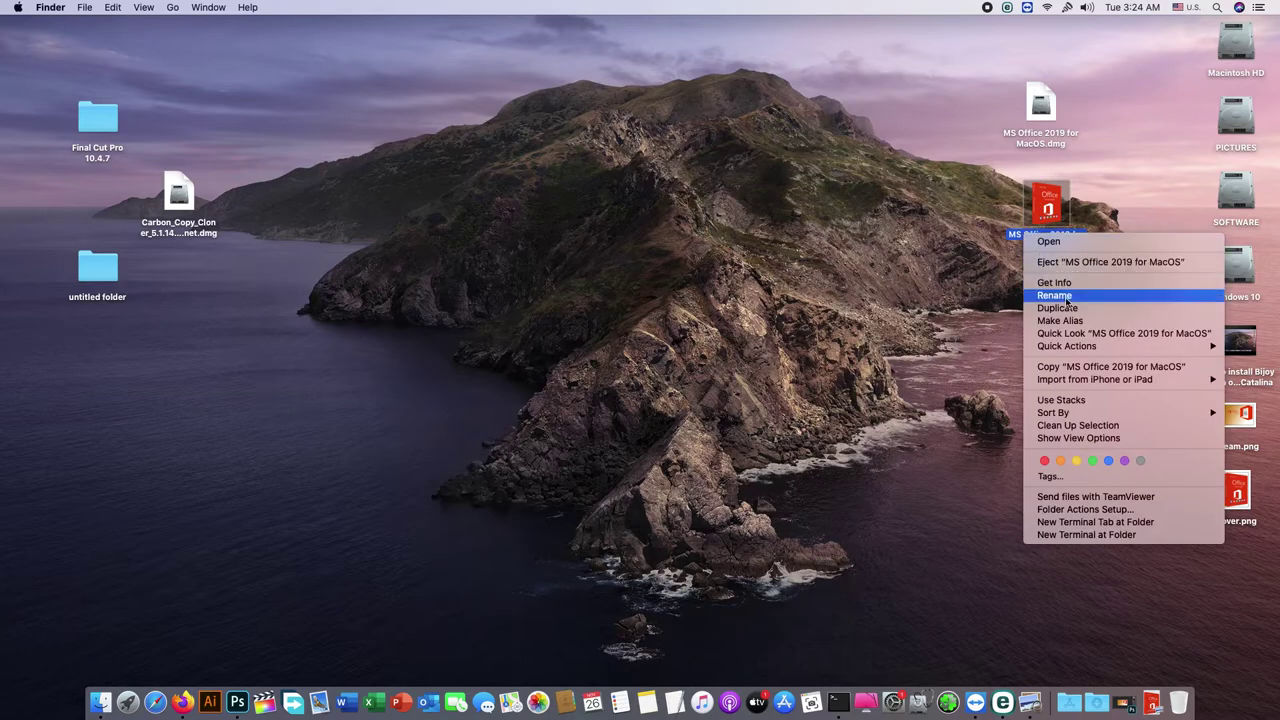
click(1055, 296)
click(1023, 237)
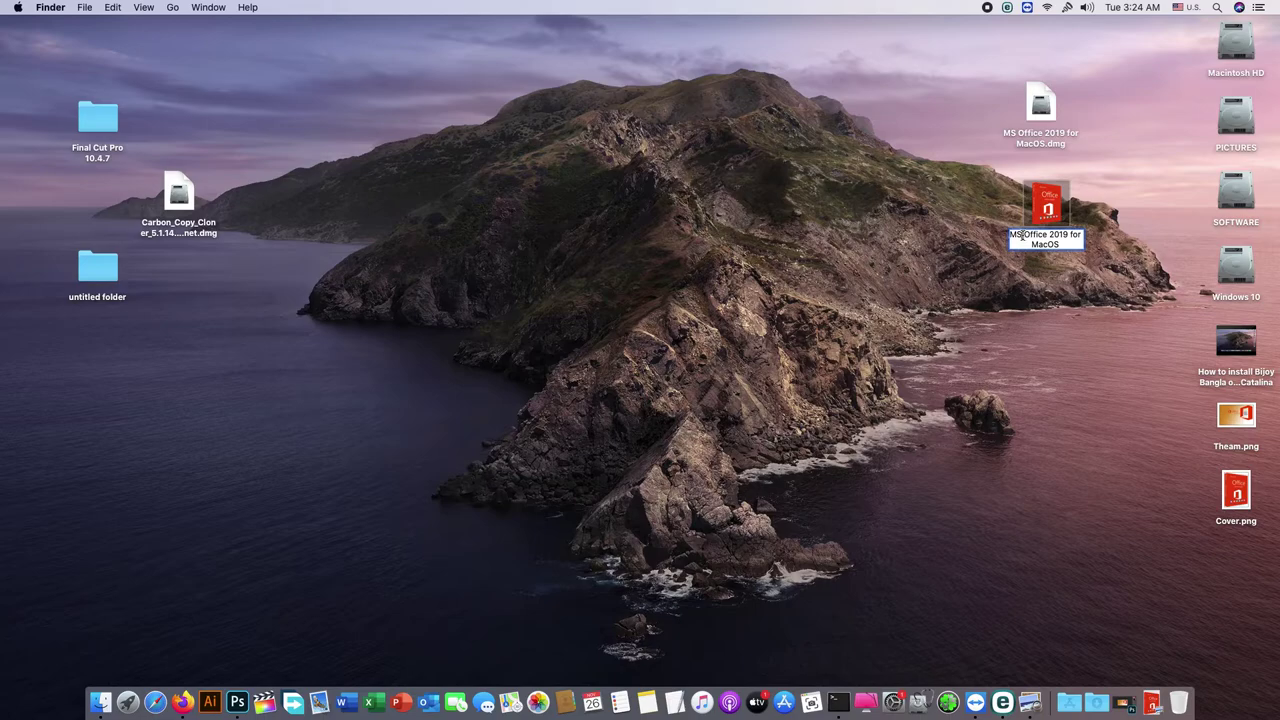
drag(1020, 237, 1008, 237)
text(Micro)
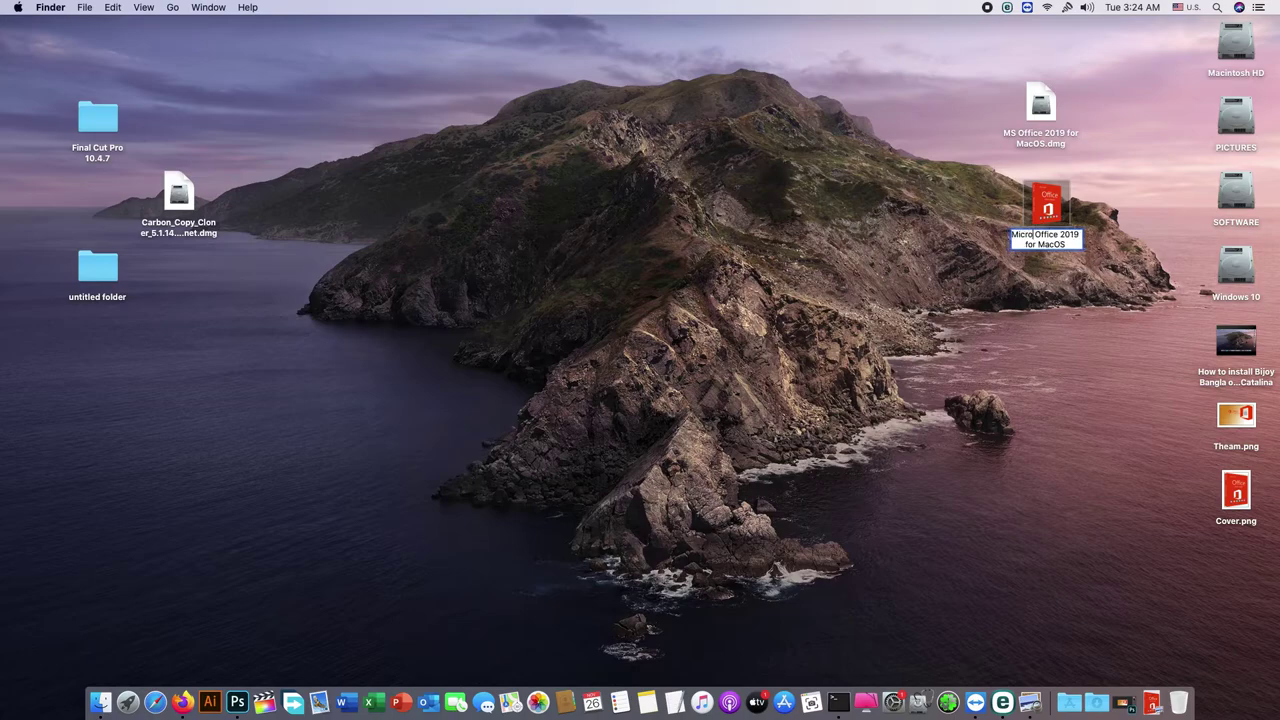
text(soft)
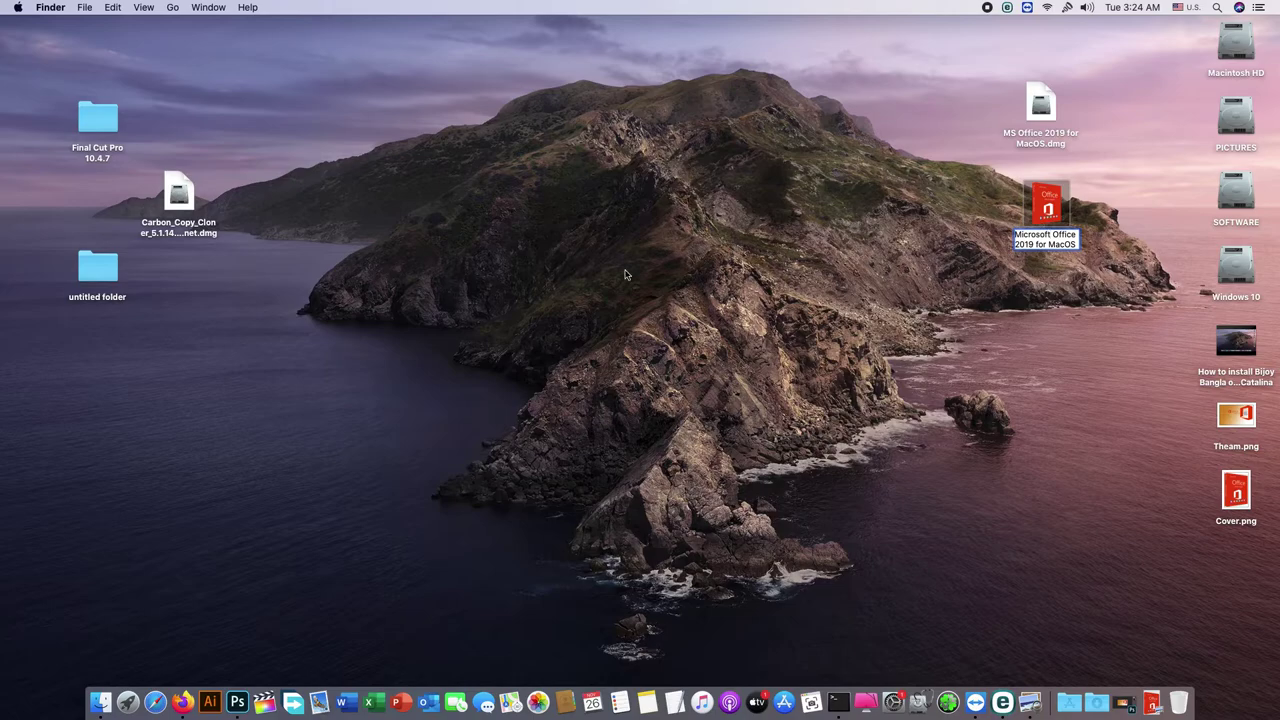
key(Return)
click(1012, 358)
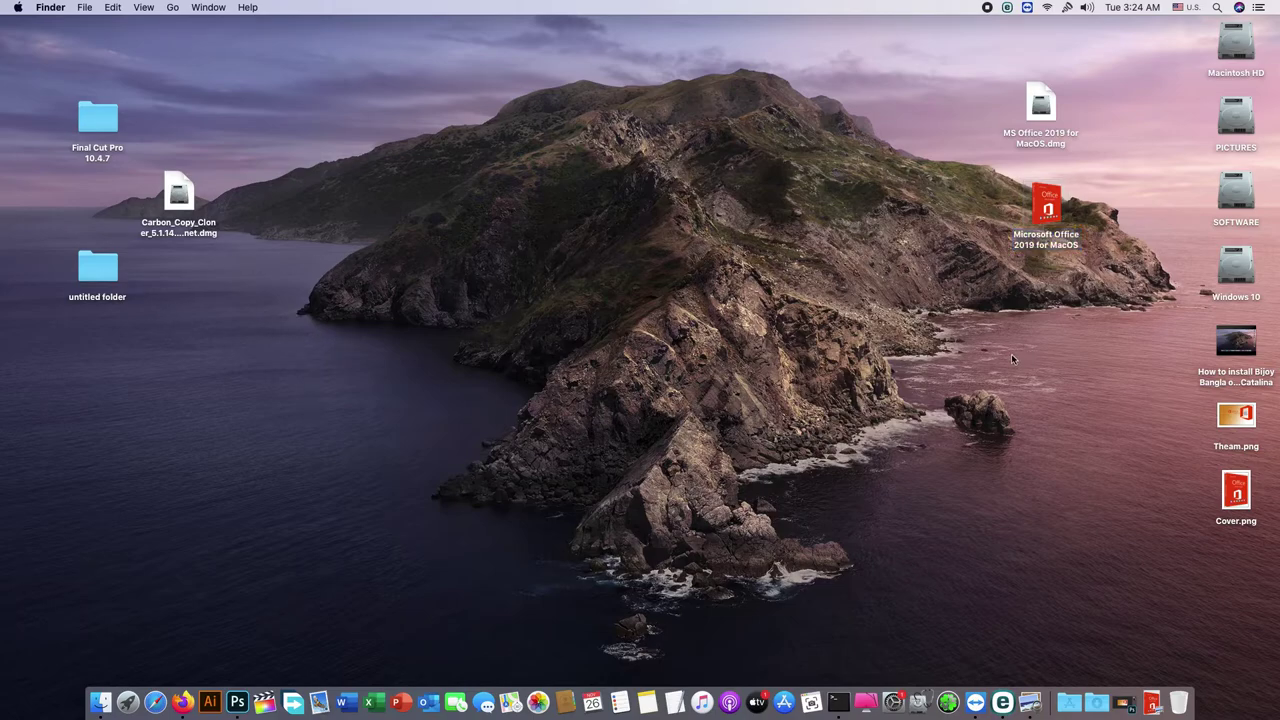
Step: Copy the word Microsoft from the Office 16.31 installer's name, leaving the name unchanged
double_click(89, 272)
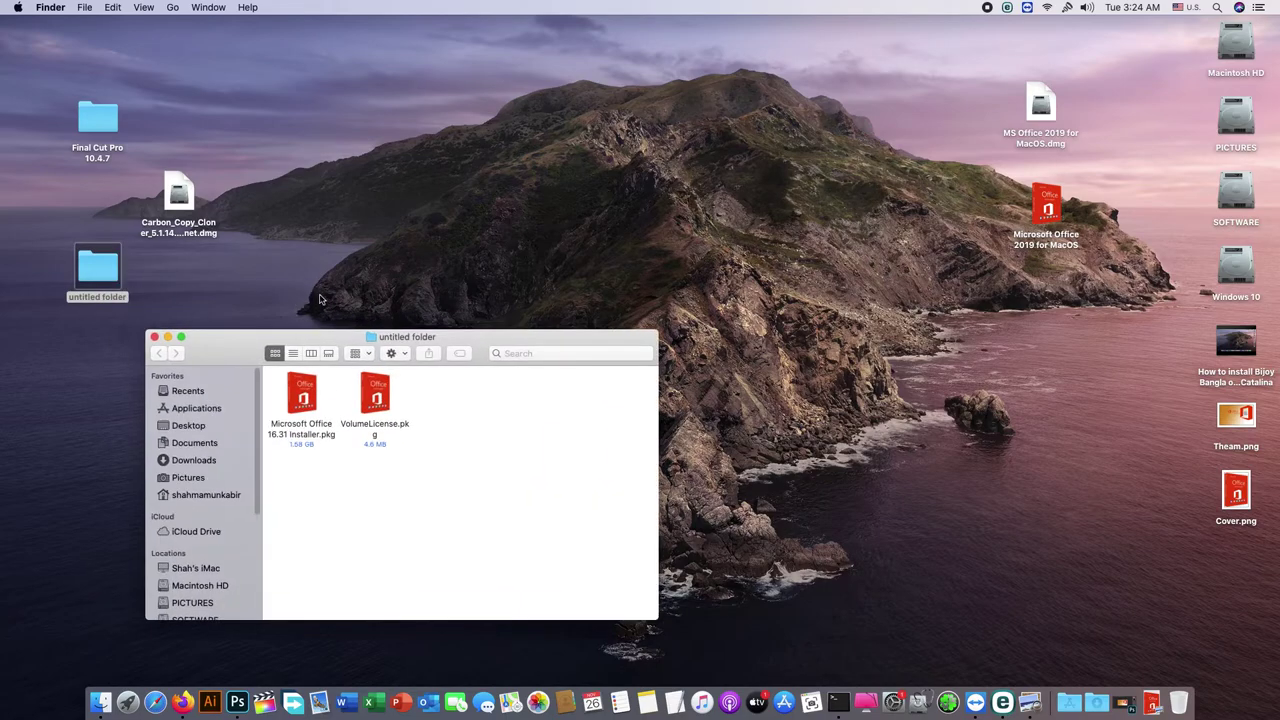
right_click(302, 426)
click(321, 447)
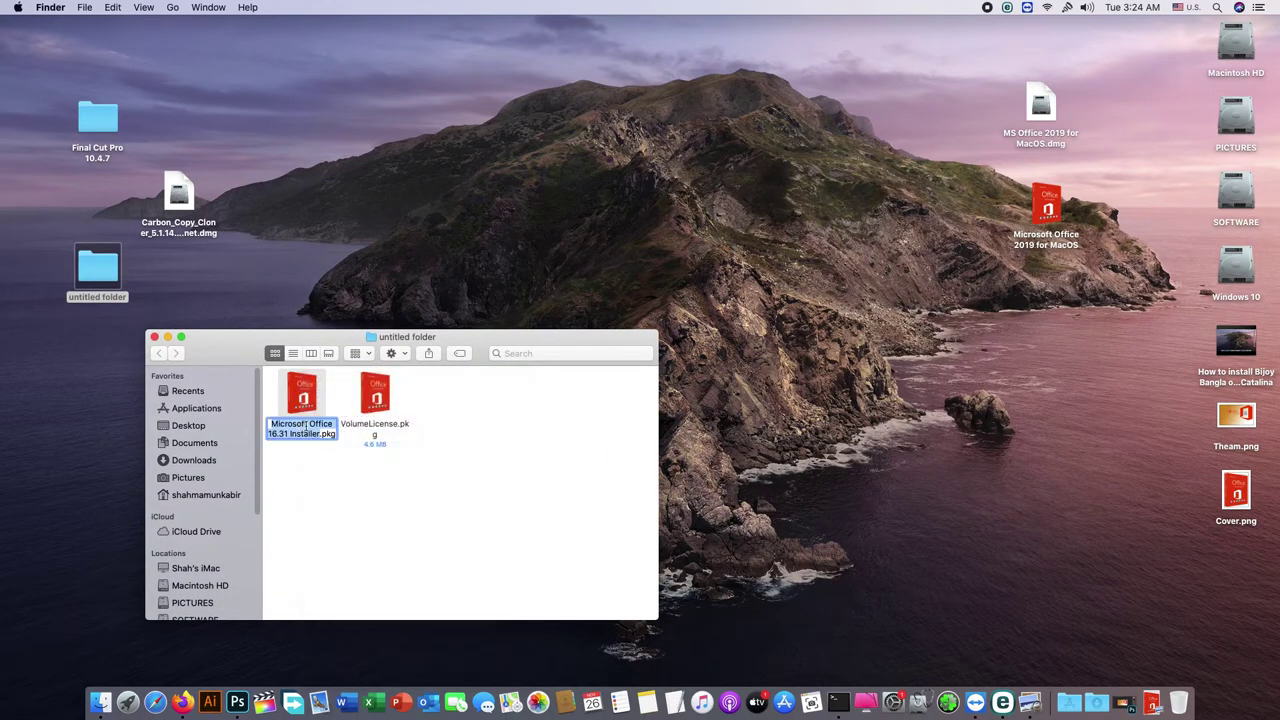
click(307, 425)
drag(307, 425, 268, 424)
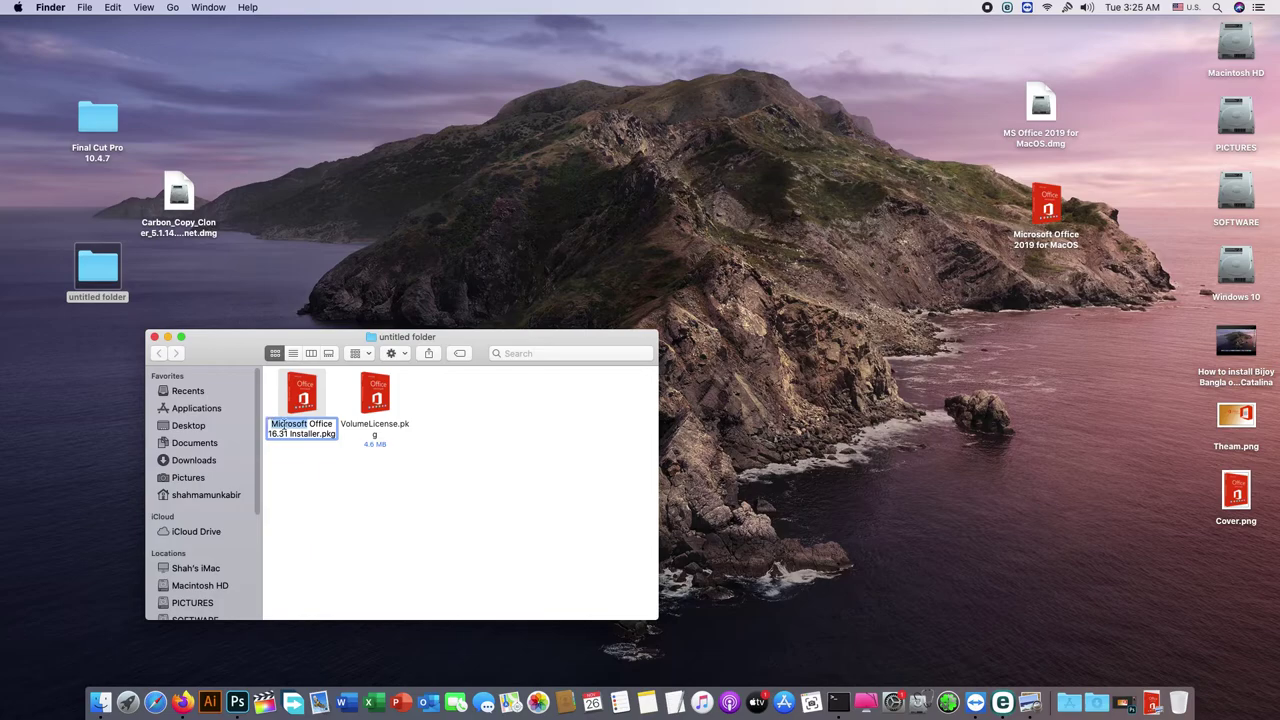
right_click(284, 427)
click(310, 486)
click(290, 500)
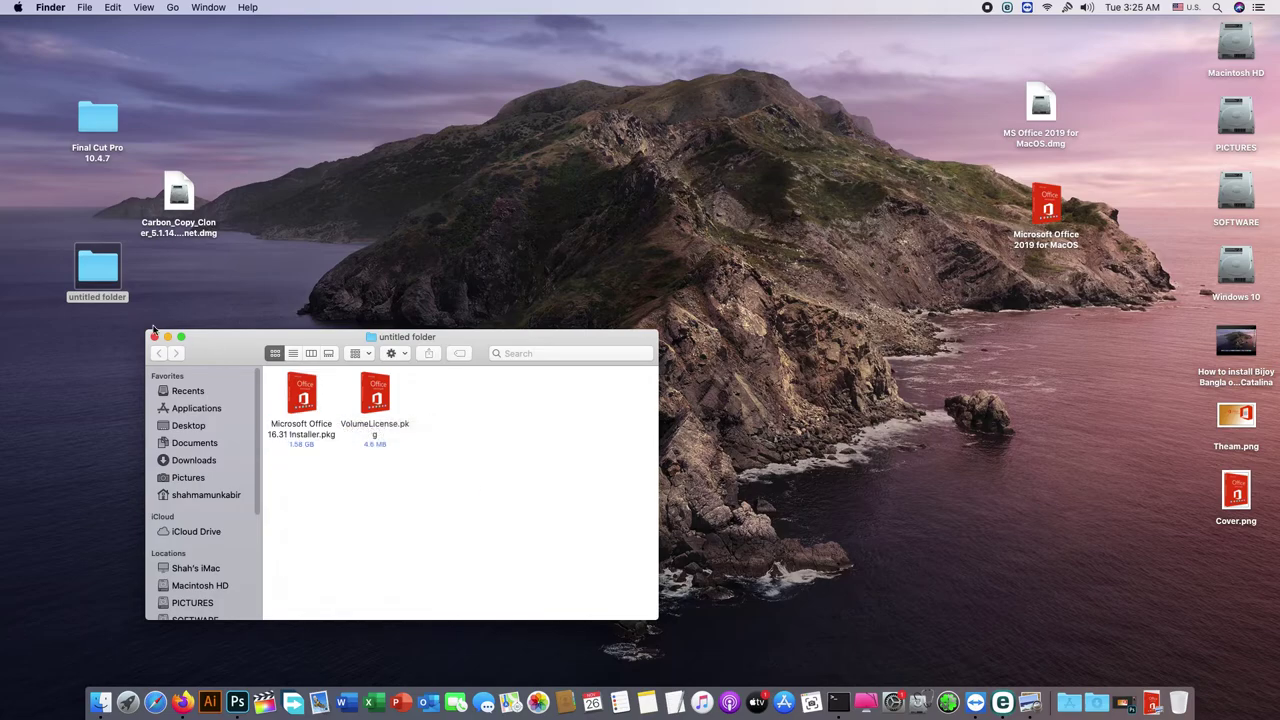
click(155, 337)
Step: Copy the word Microsoft from the volume's name without renaming it
click(1040, 238)
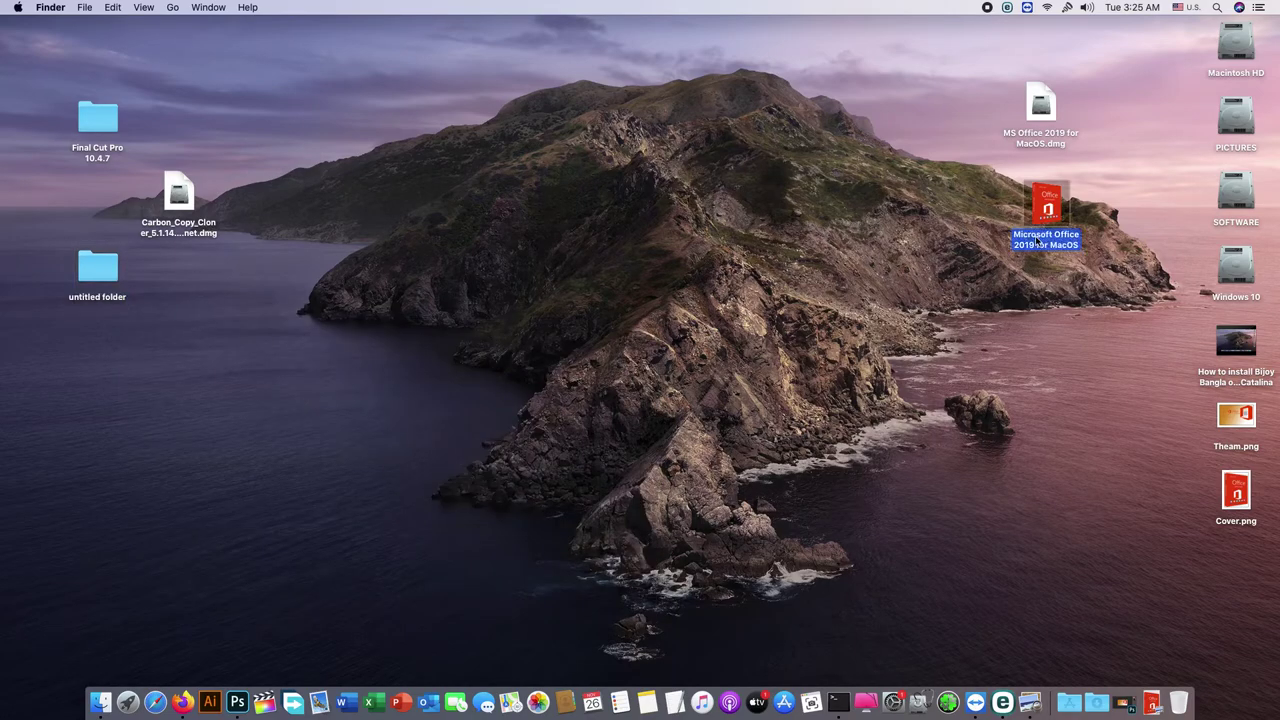
right_click(1038, 240)
click(1075, 300)
click(1050, 234)
drag(1047, 235, 1014, 236)
key(super+c)
click(1022, 314)
Step: Clean Up the desktop icons and open the Microsoft Office 2019 for MacOS volume
right_click(786, 204)
click(816, 299)
right_click(613, 232)
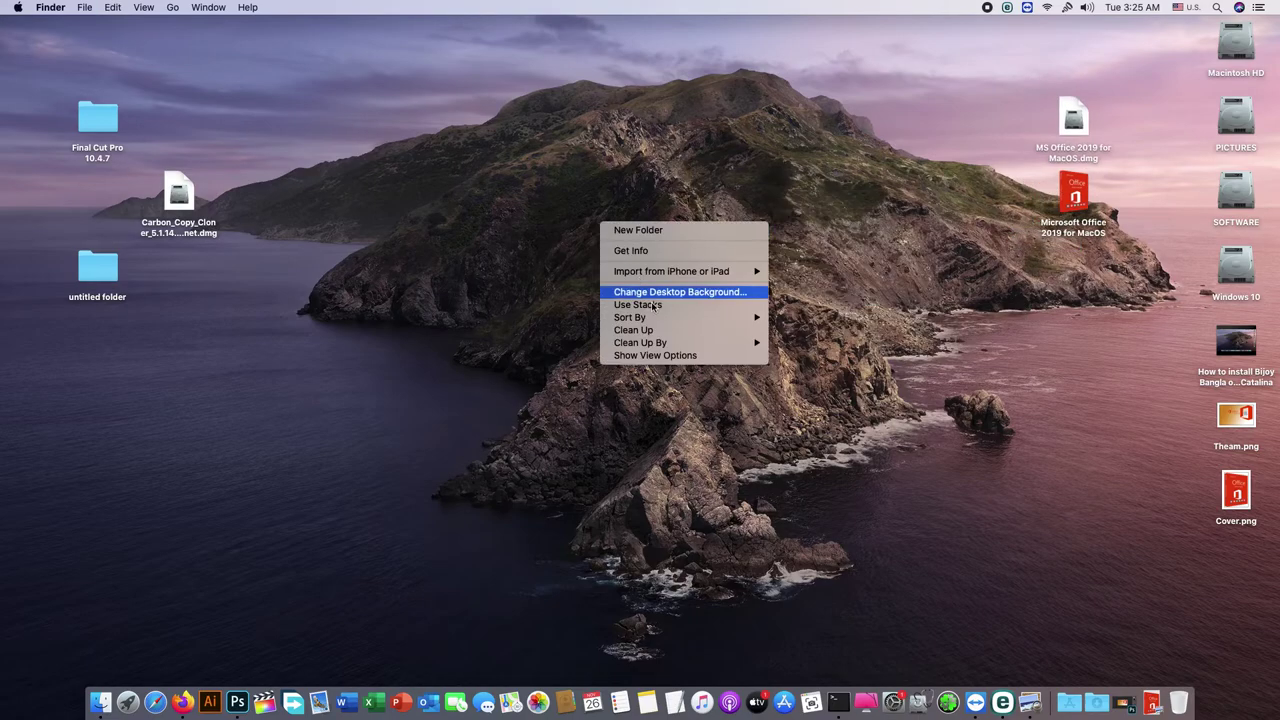
click(660, 330)
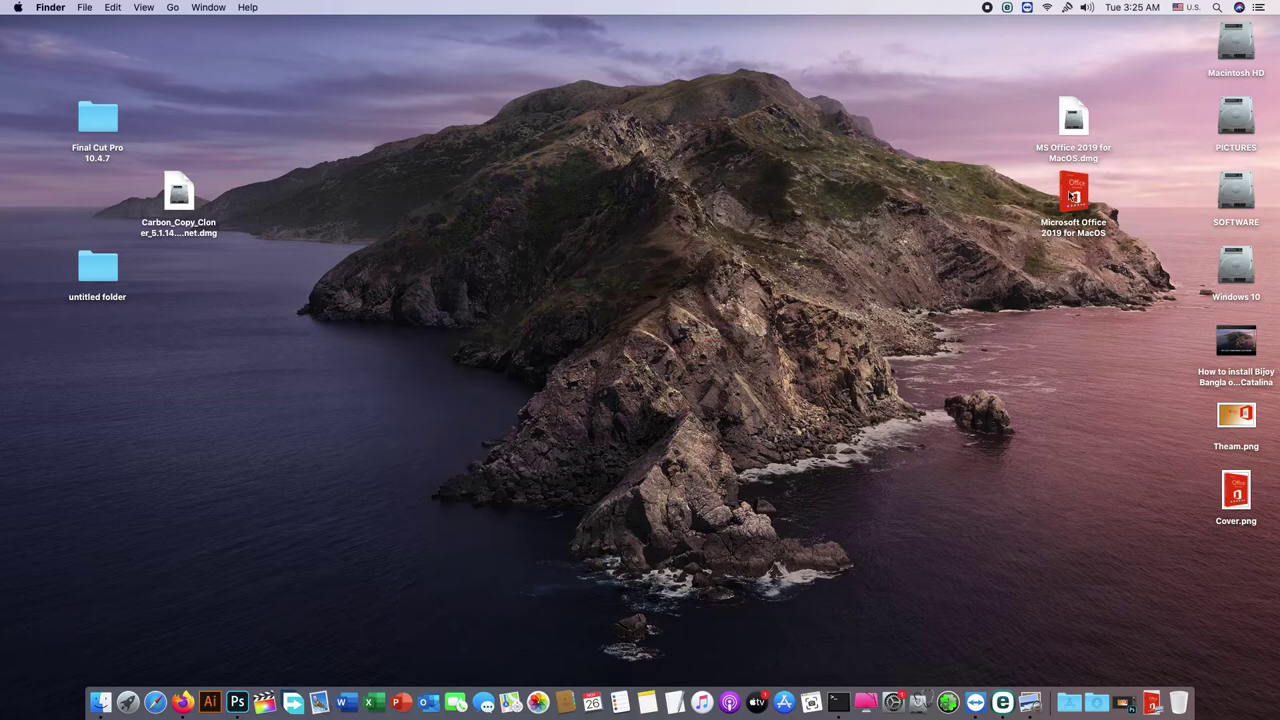
double_click(1074, 197)
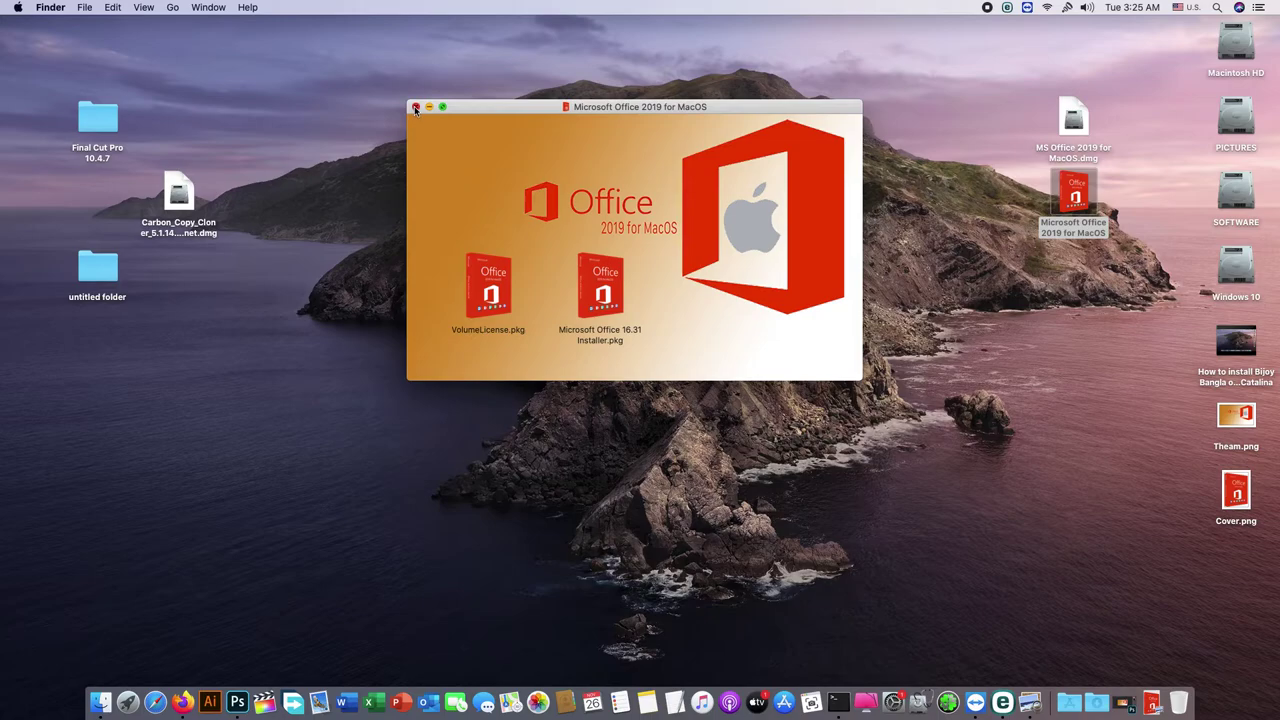
Step: Close the volume window and check the context menus of the dmg and the mounted volume
click(416, 109)
click(1068, 153)
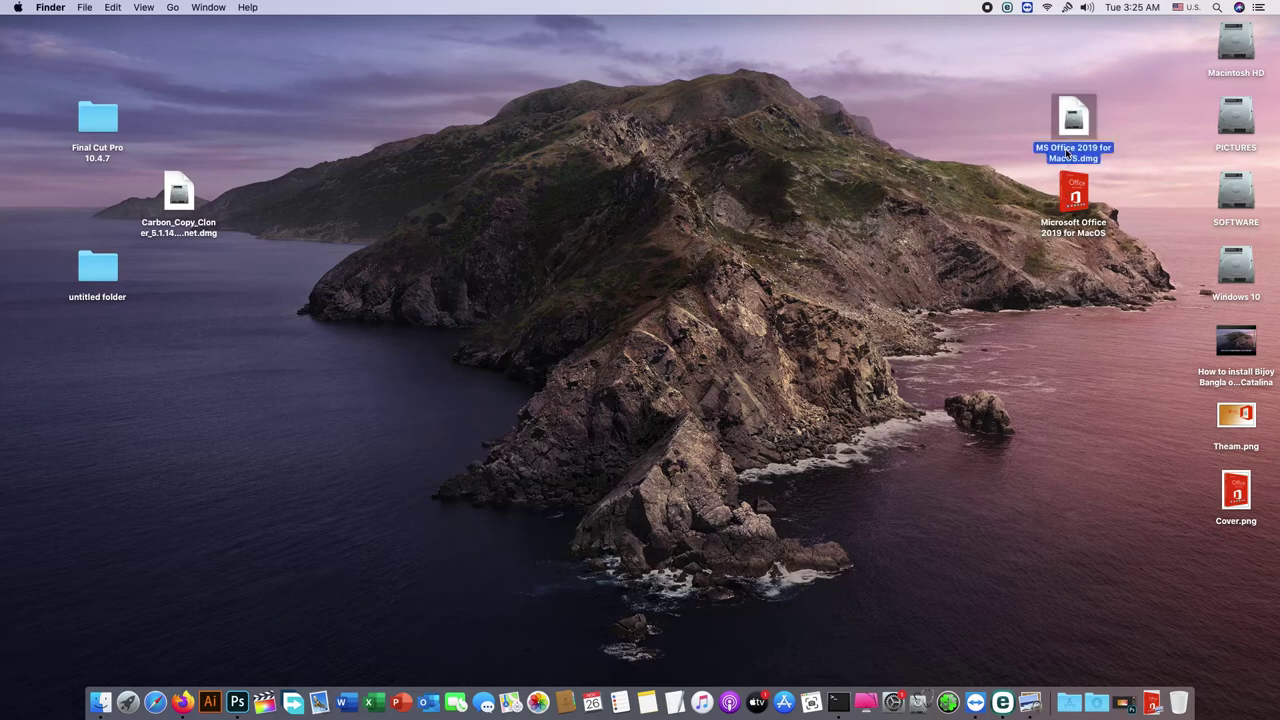
right_click(1068, 153)
click(1083, 198)
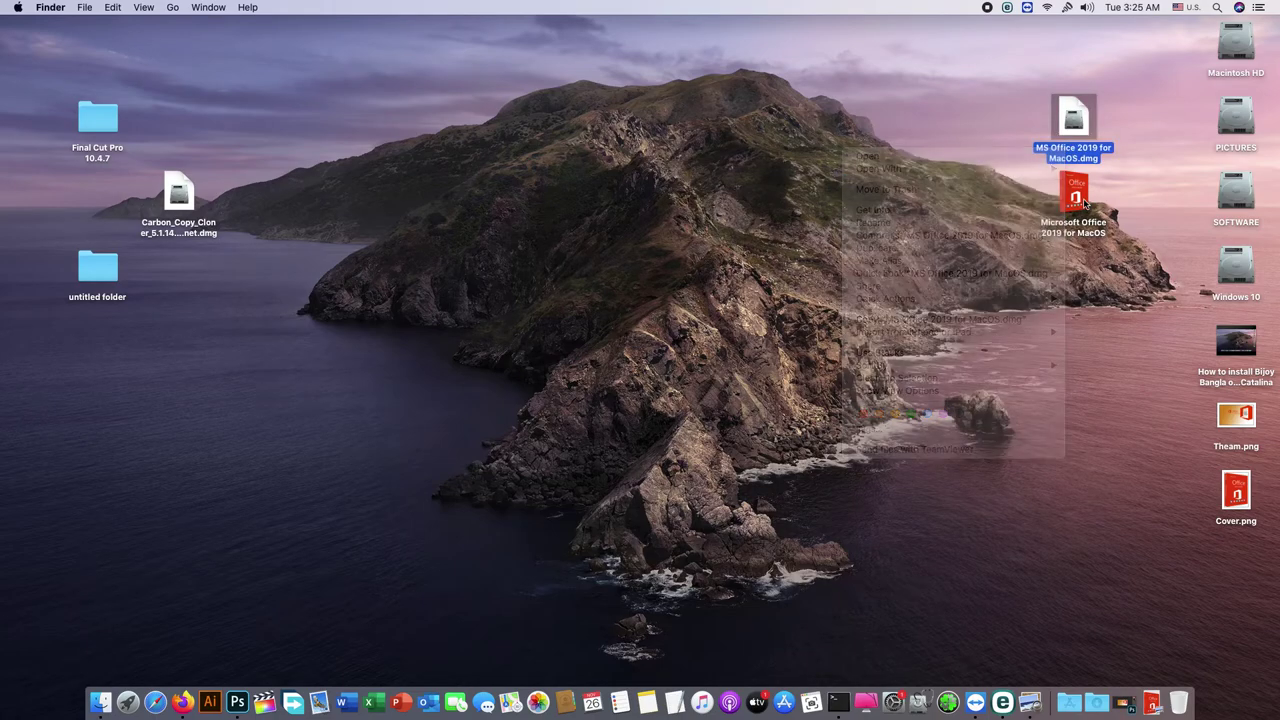
right_click(1083, 198)
click(1018, 226)
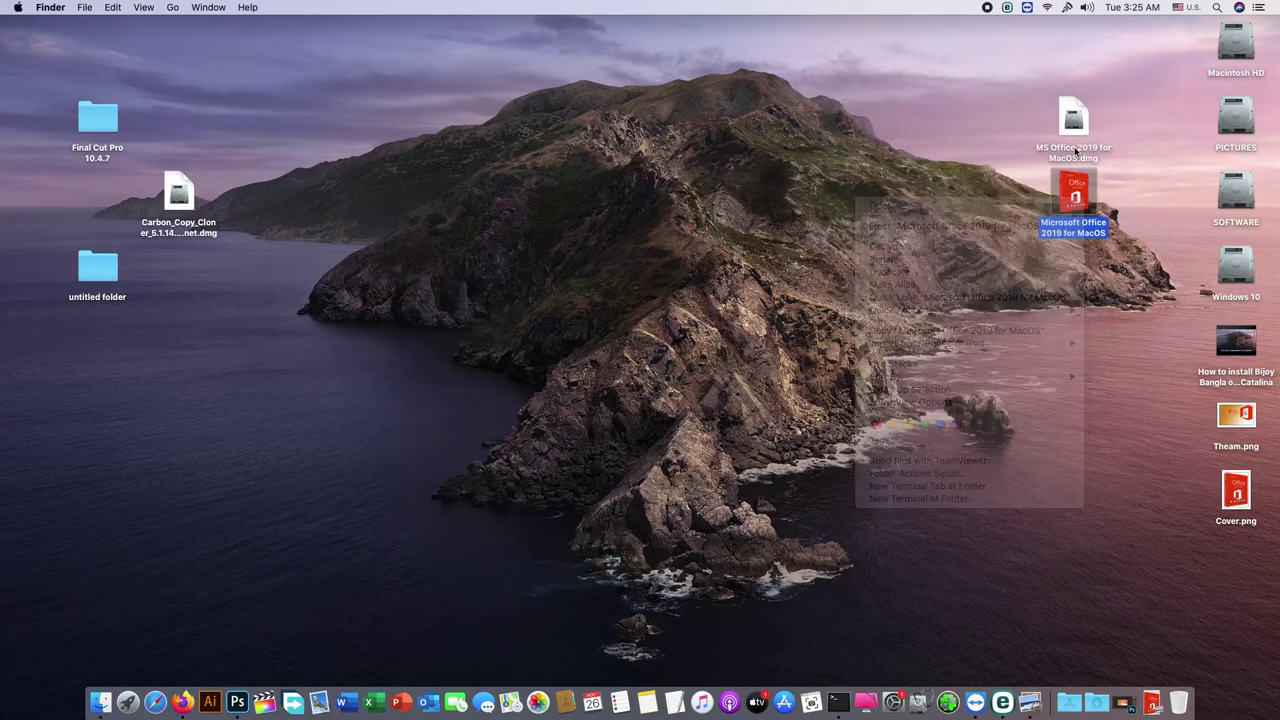
Step: Paste Microsoft over MS to rename the dmg, then eject the Office volume
right_click(1076, 149)
click(892, 219)
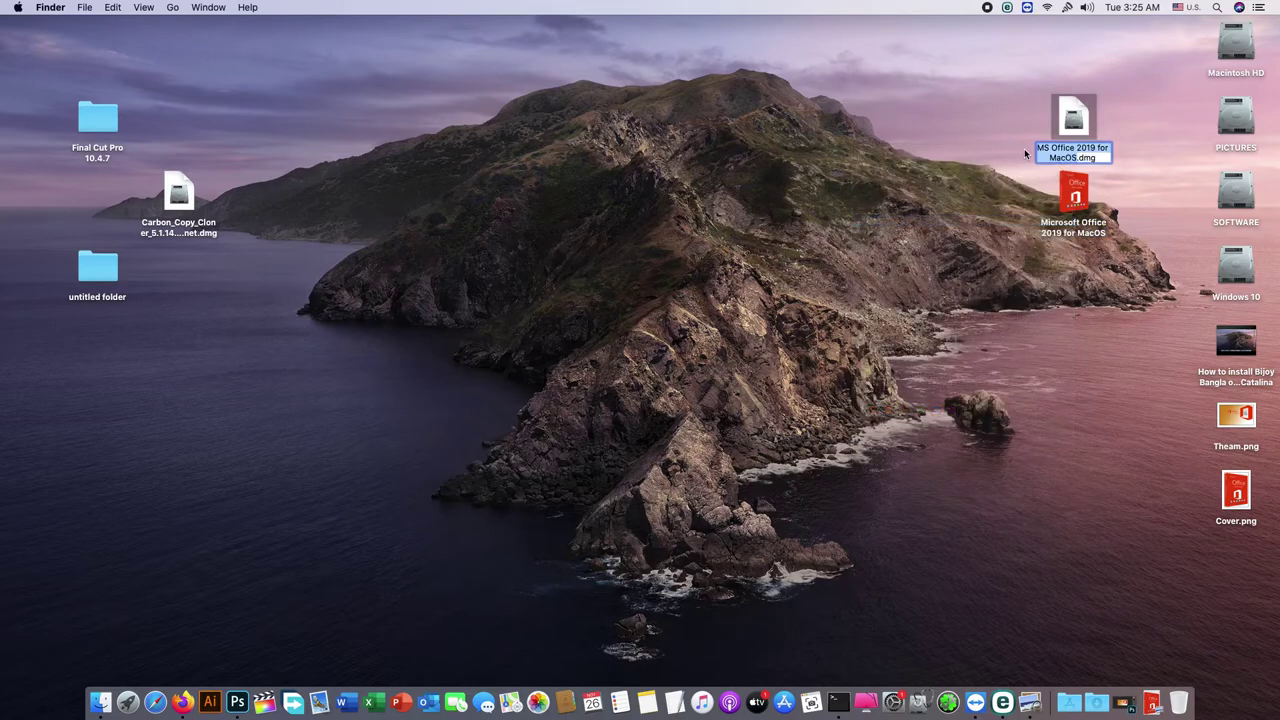
click(1073, 148)
key(super+v)
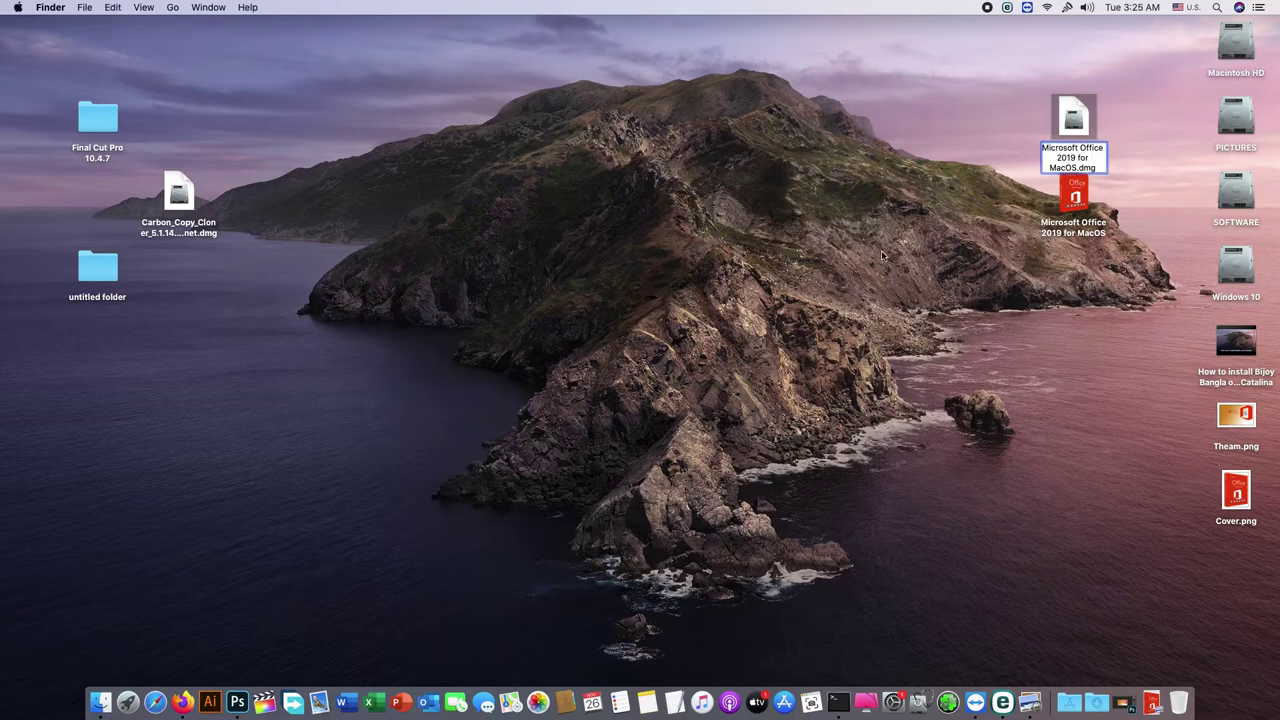
click(882, 256)
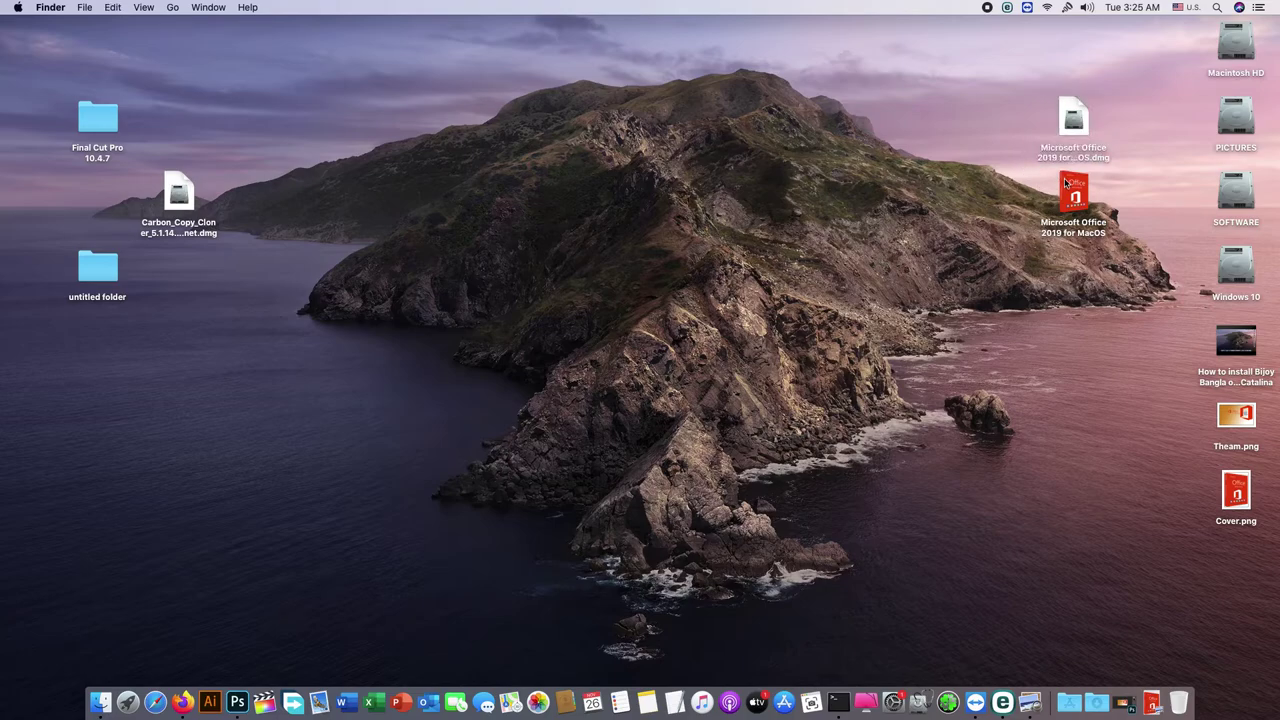
right_click(1067, 198)
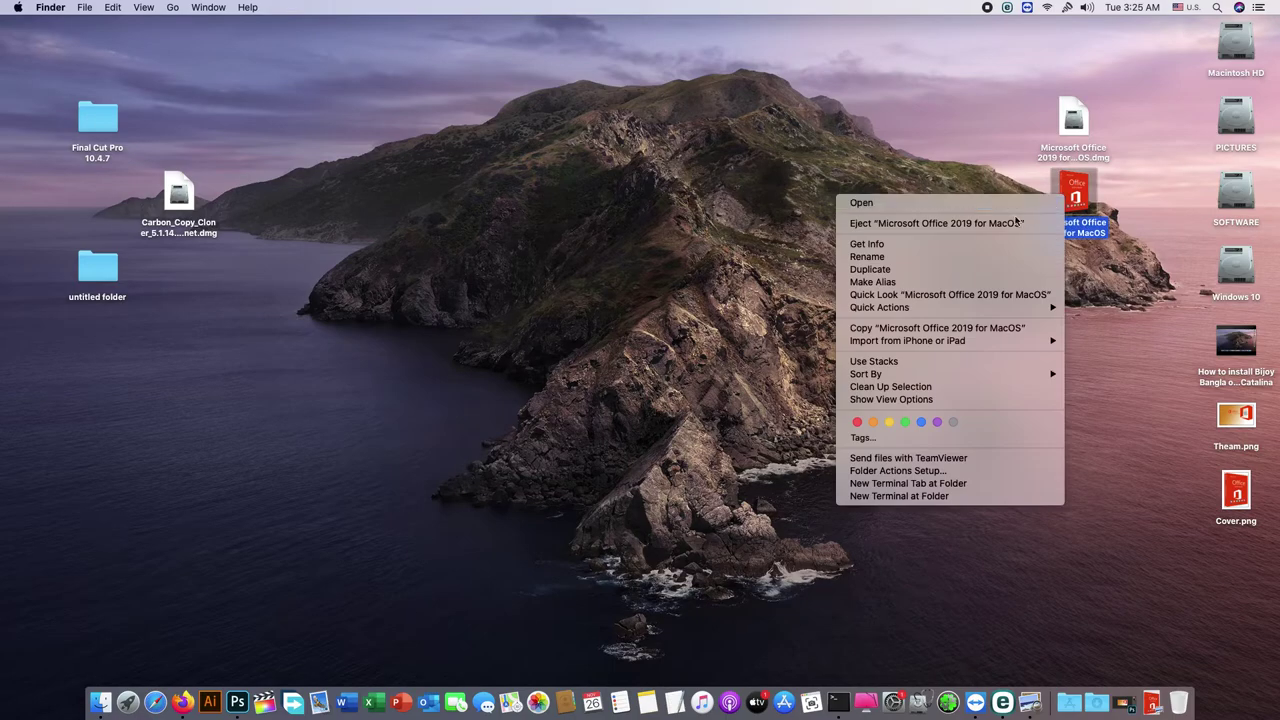
click(966, 223)
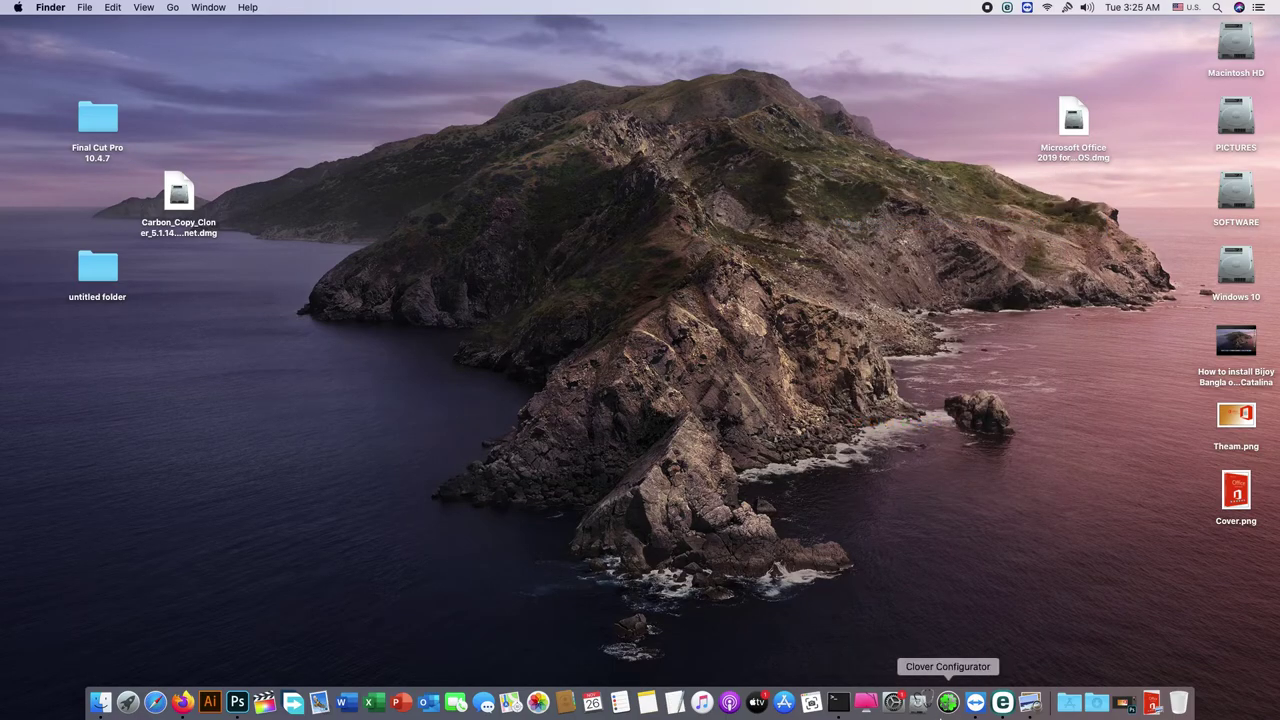
Step: Launch Disk Utility and choose Microsoft Office 2019 for MacOS.dmg under Images > Convert
click(920, 703)
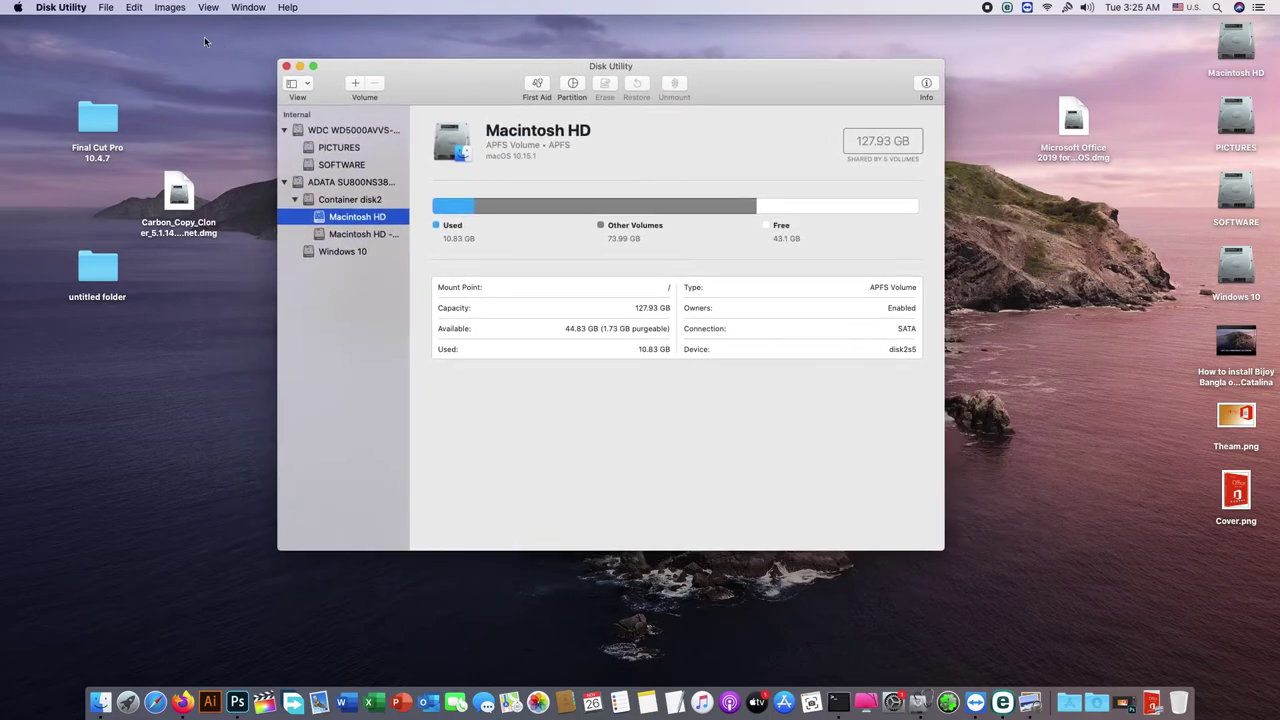
click(106, 8)
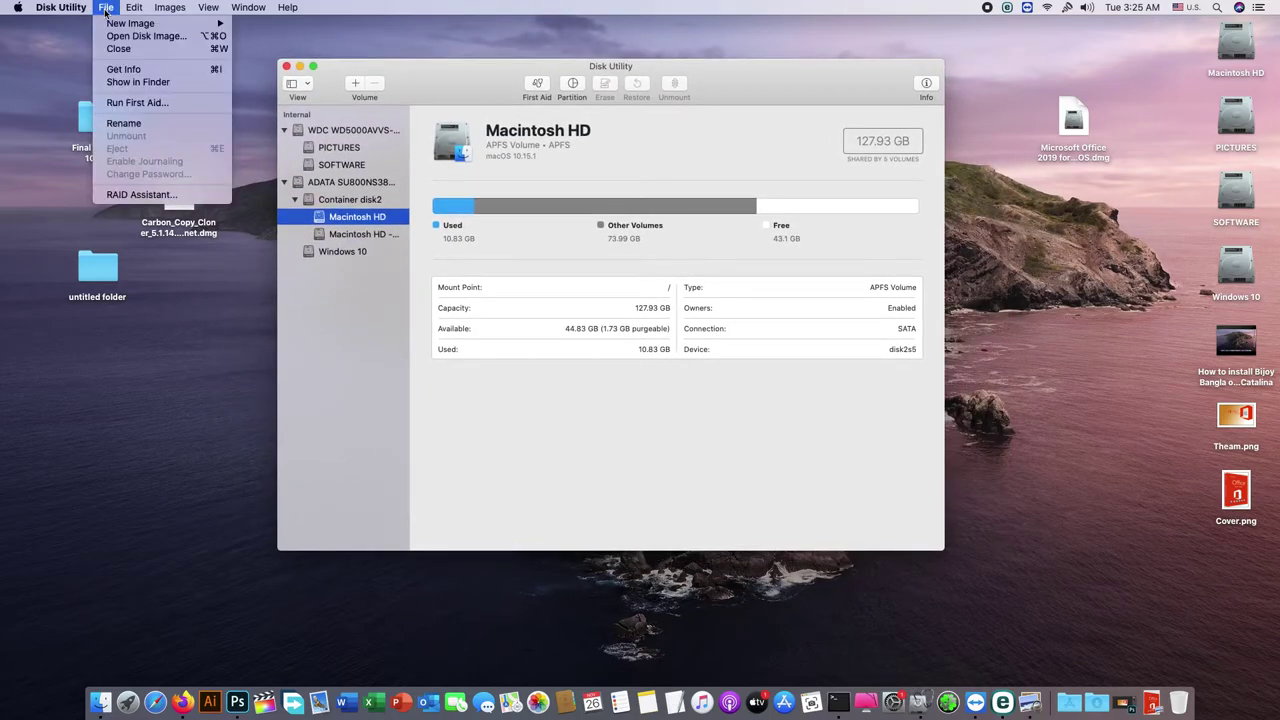
click(420, 75)
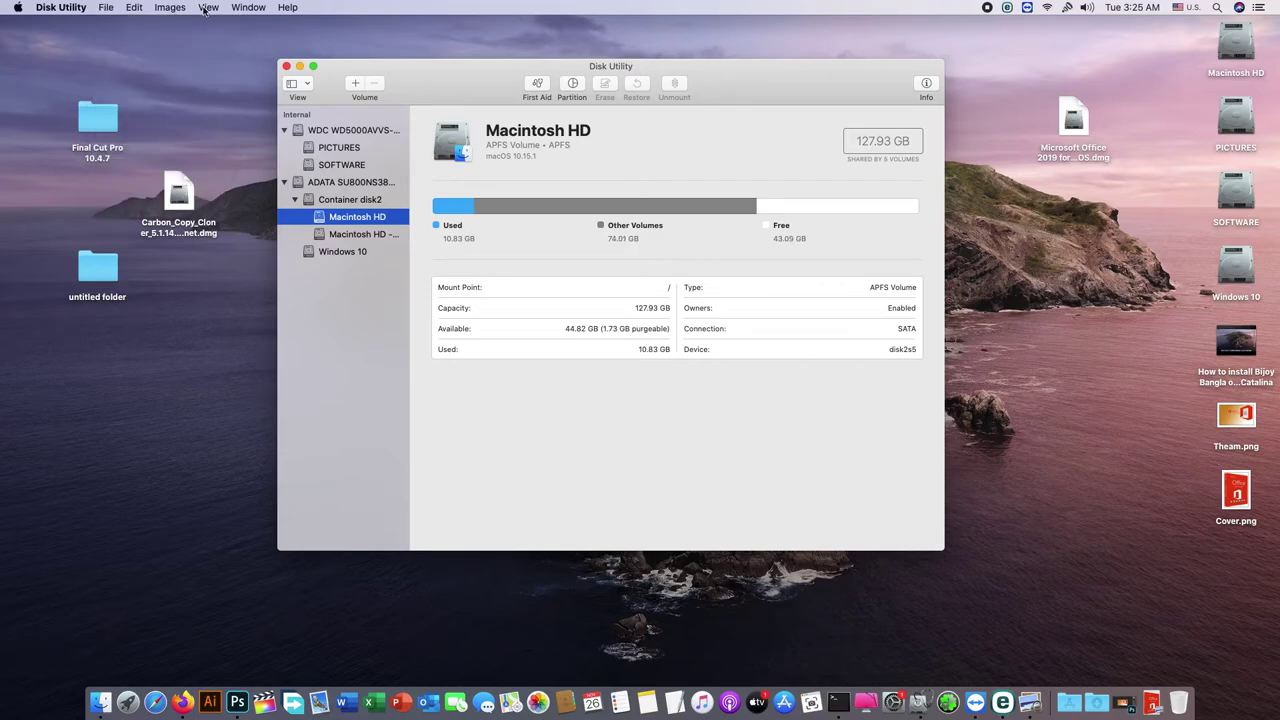
click(205, 10)
click(418, 80)
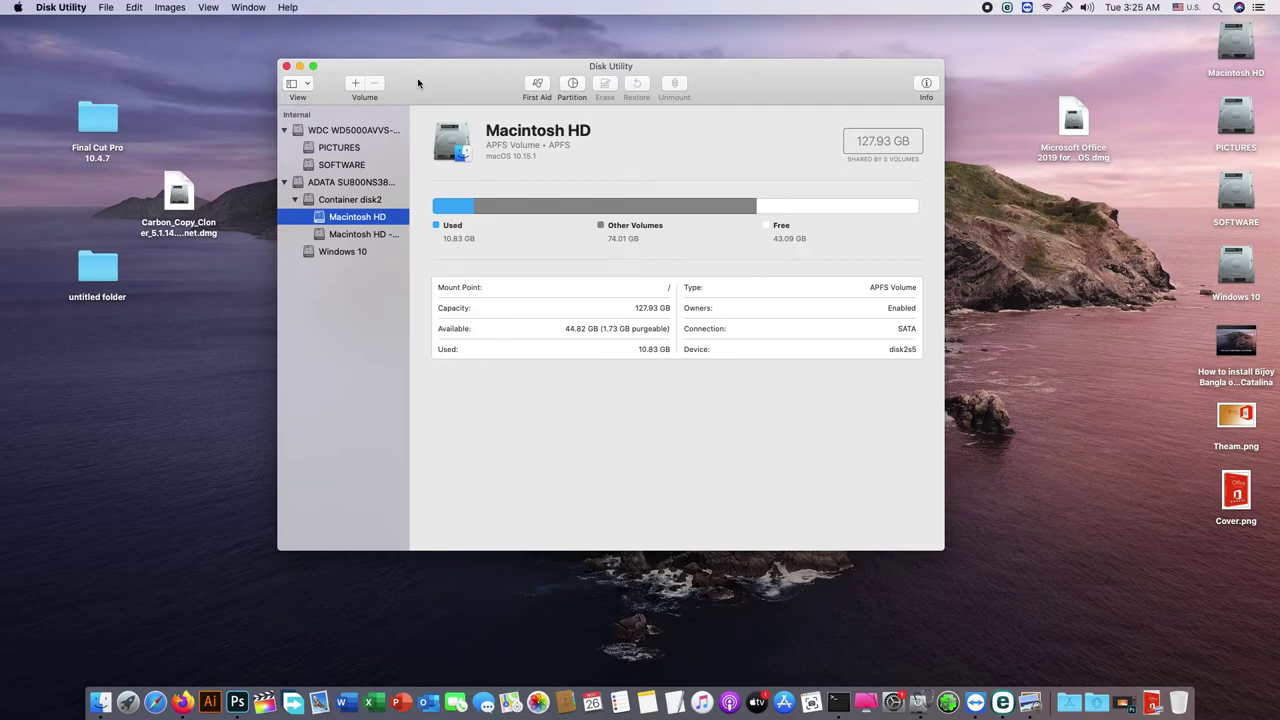
click(170, 7)
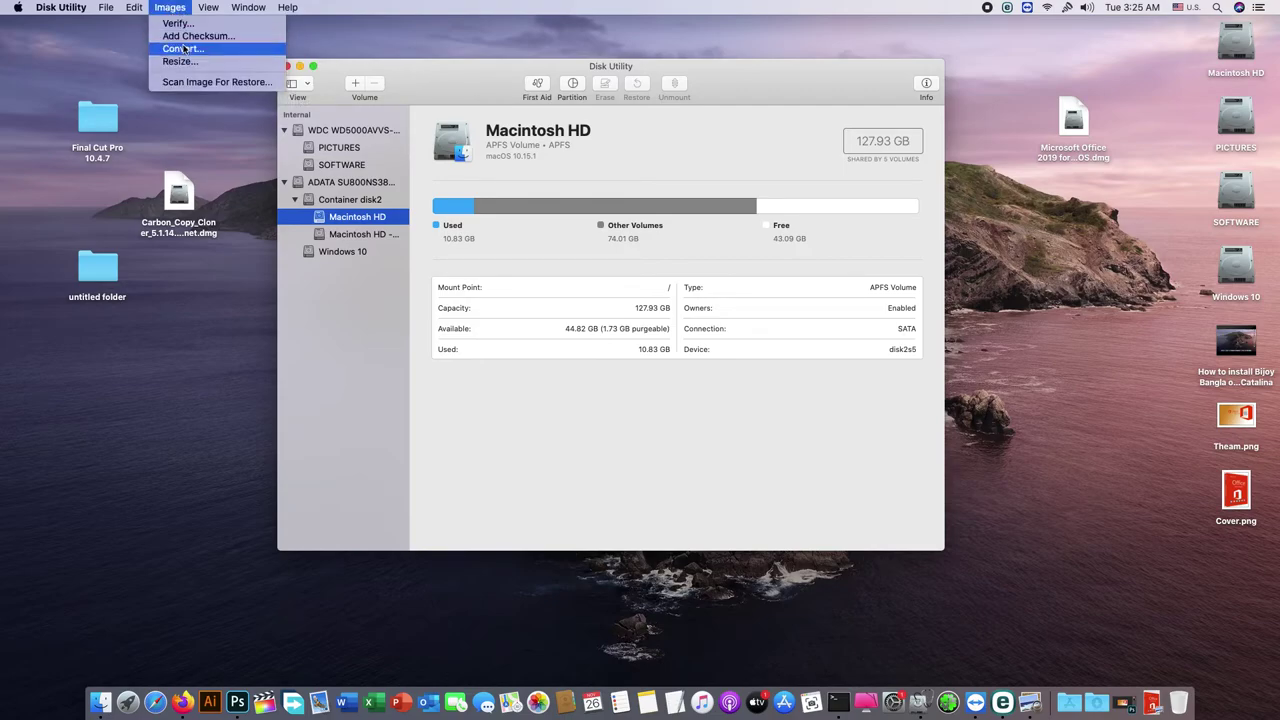
click(185, 50)
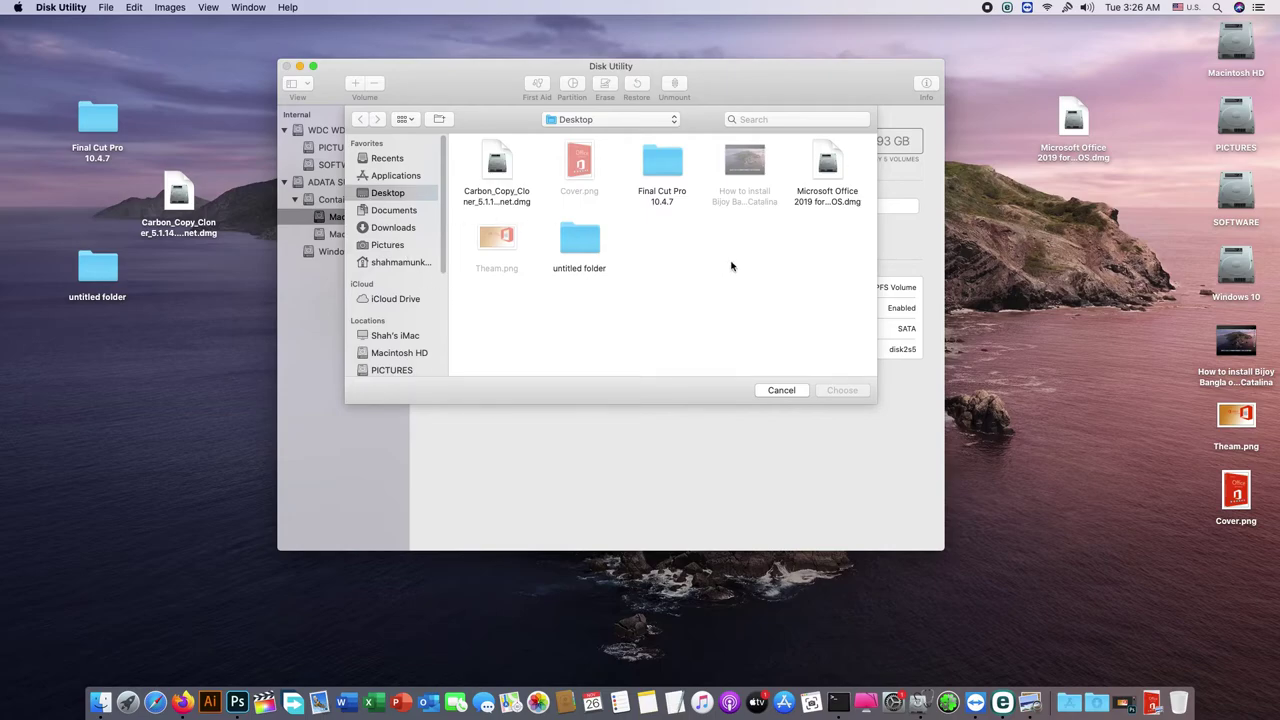
click(826, 185)
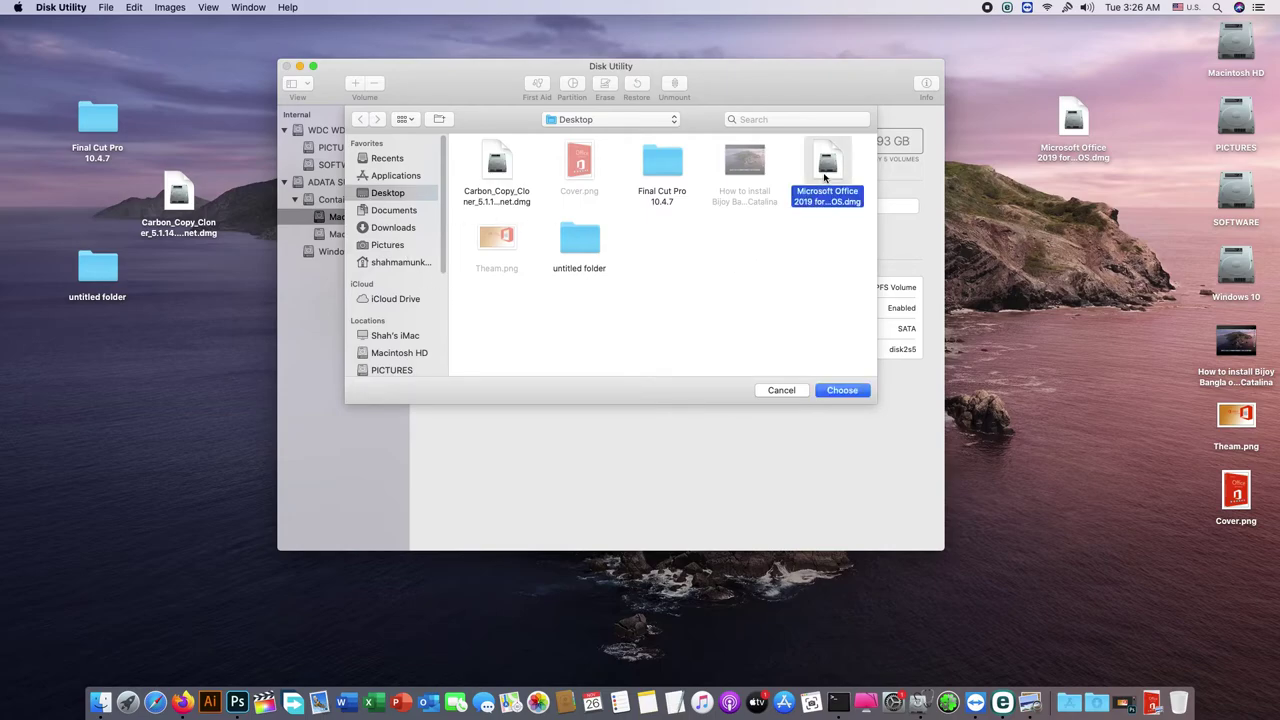
click(841, 390)
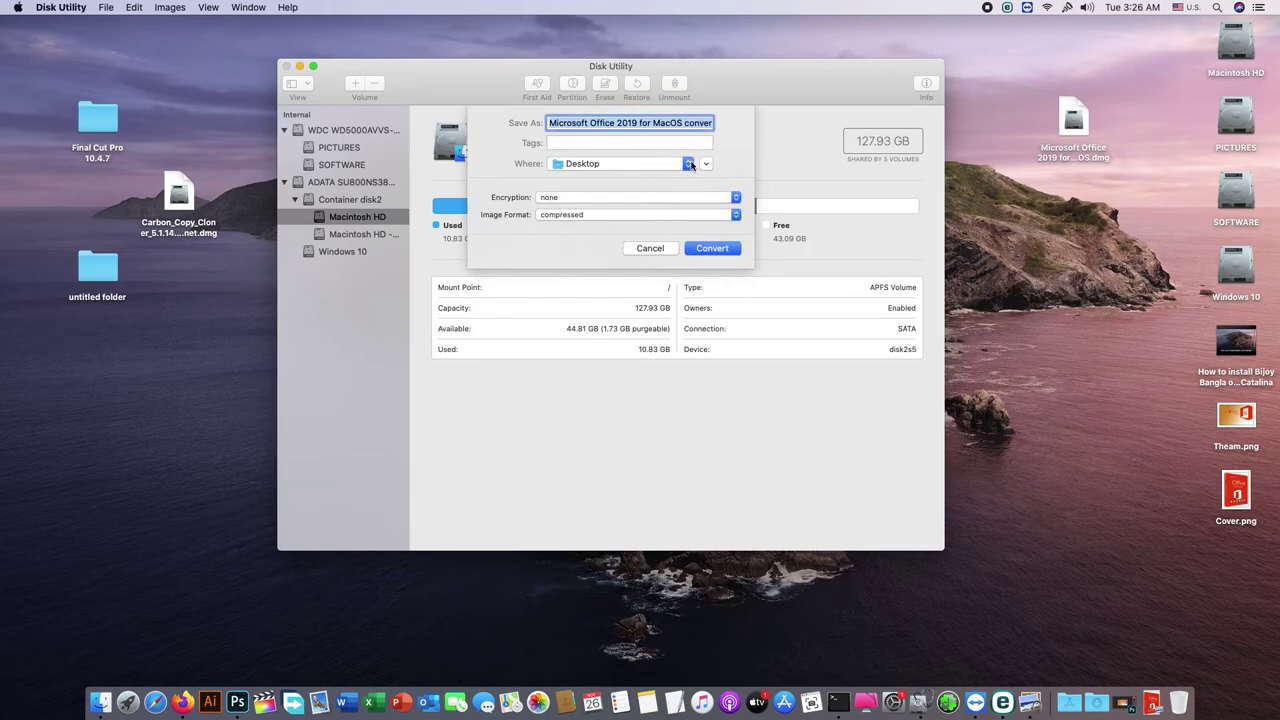
Step: Keep the name ending 'converted', set 128-bit AES encryption with a password, and convert
click(653, 122)
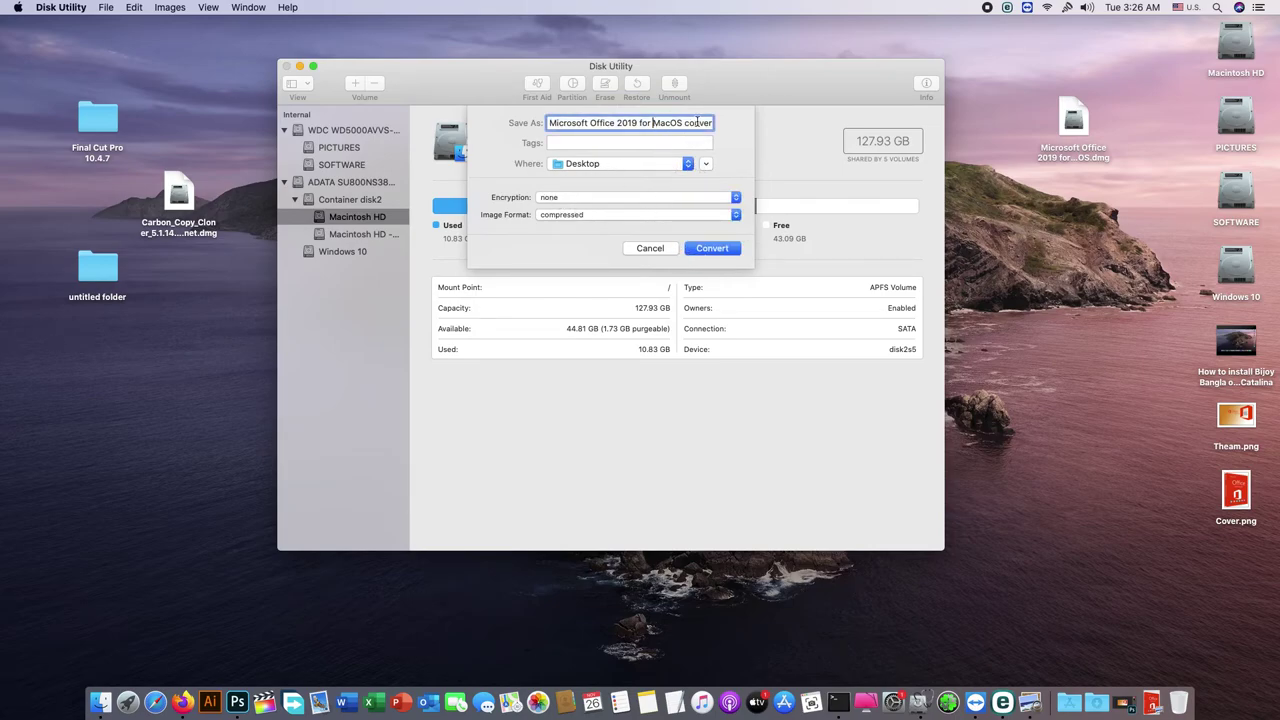
drag(685, 122, 761, 126)
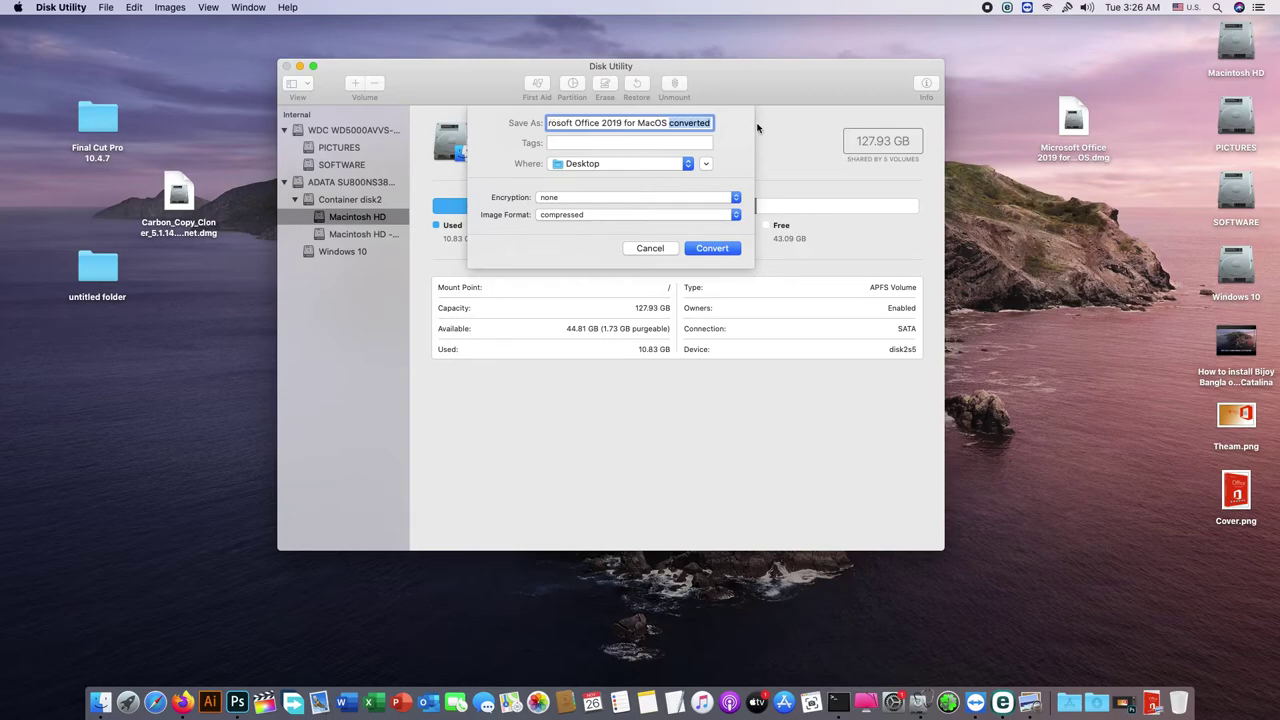
click(710, 122)
click(599, 203)
click(601, 208)
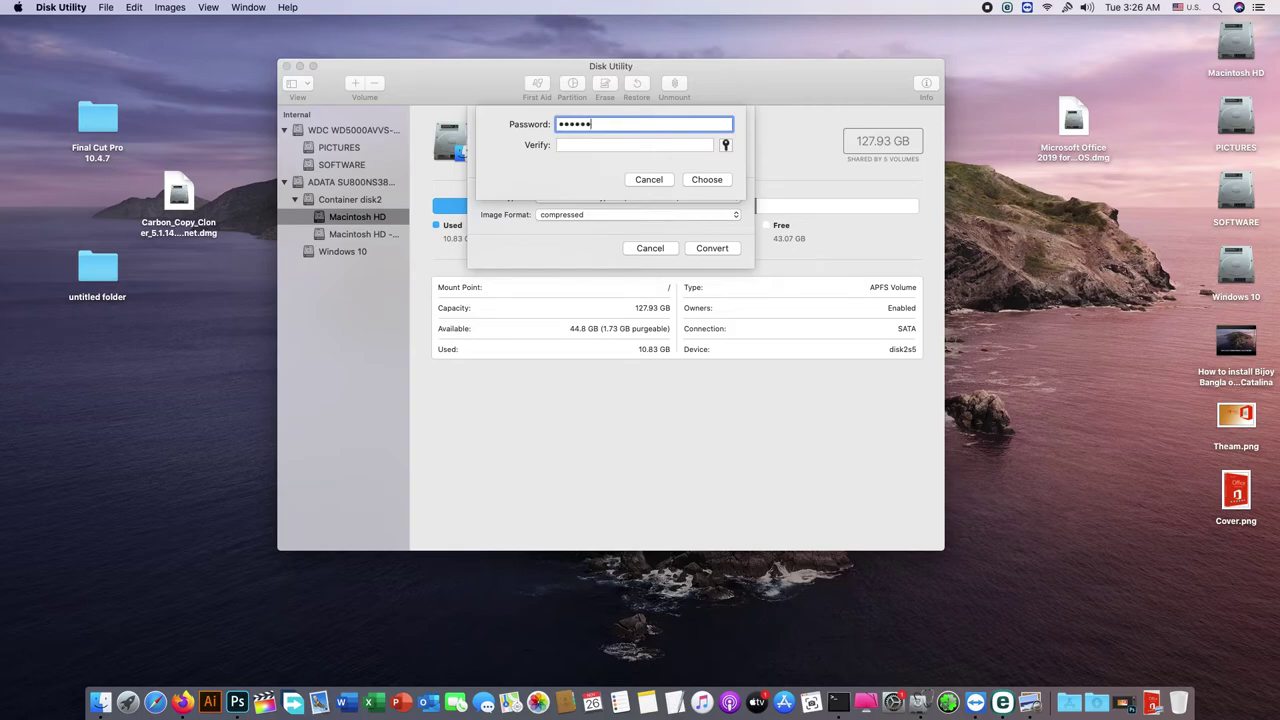
click(635, 145)
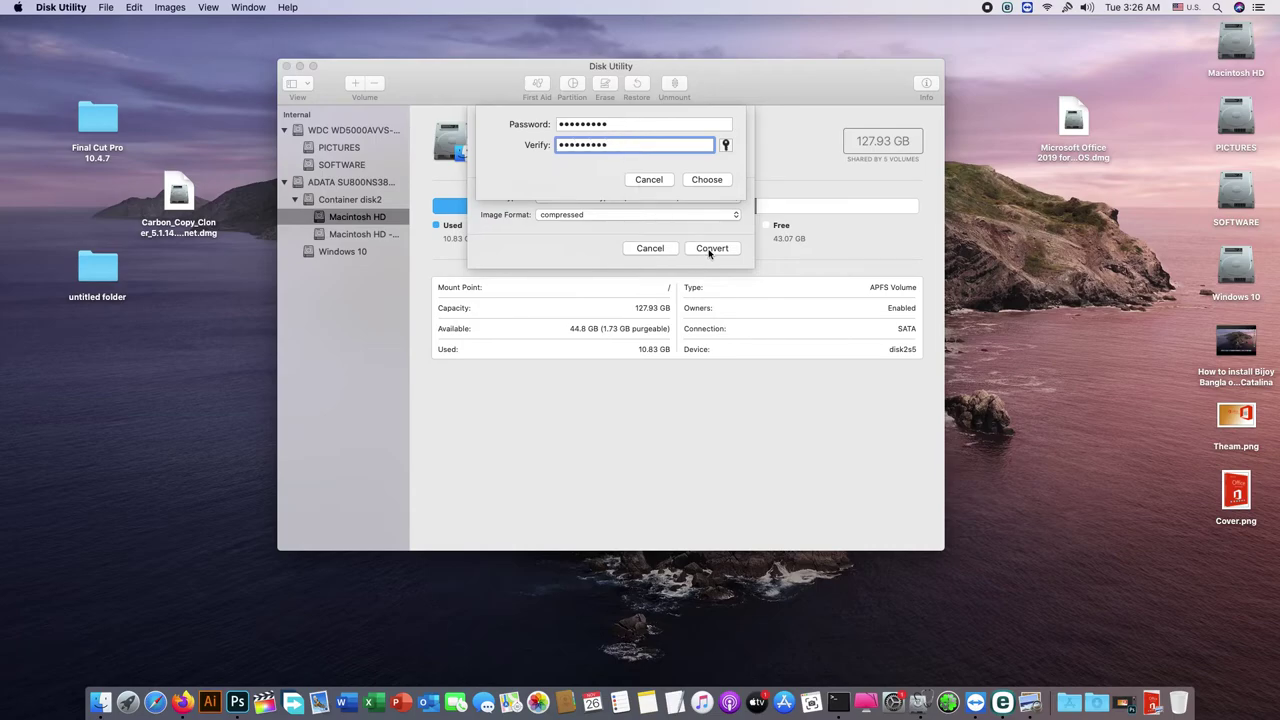
click(707, 181)
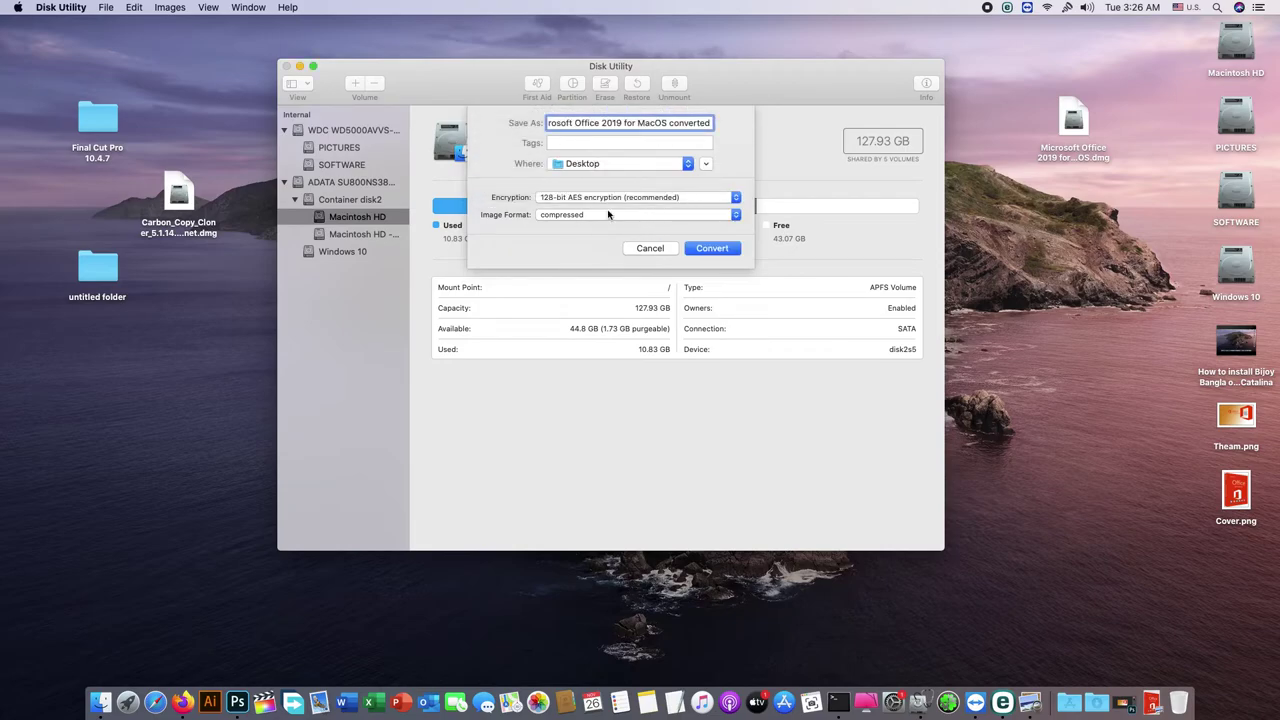
click(716, 252)
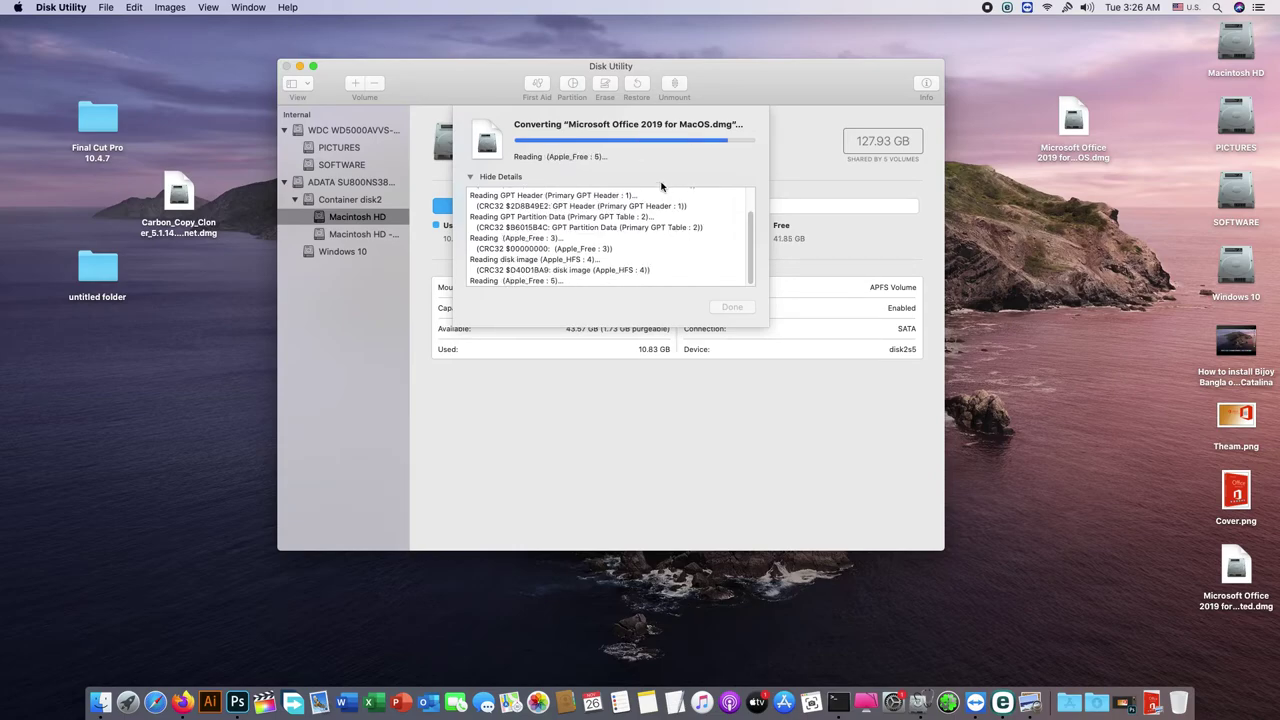
Step: Dismiss the finished conversion report and quit Disk Utility
click(730, 308)
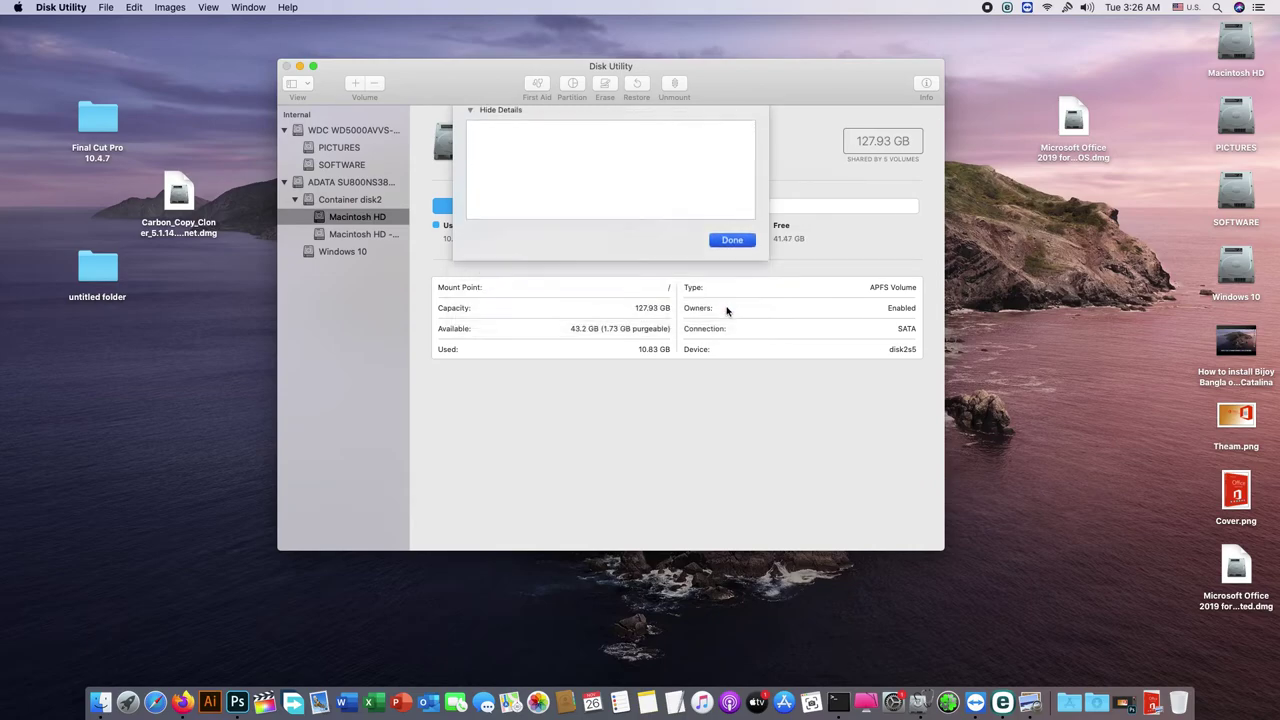
drag(347, 72, 385, 66)
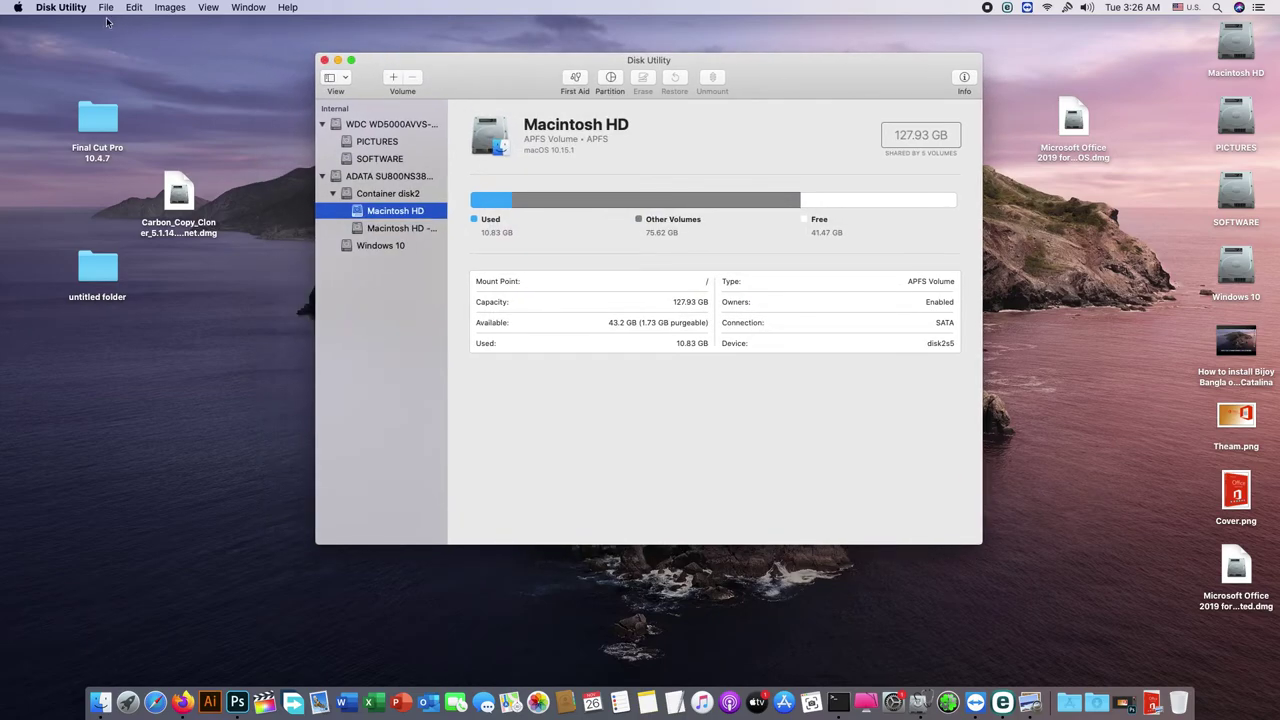
click(60, 7)
click(80, 111)
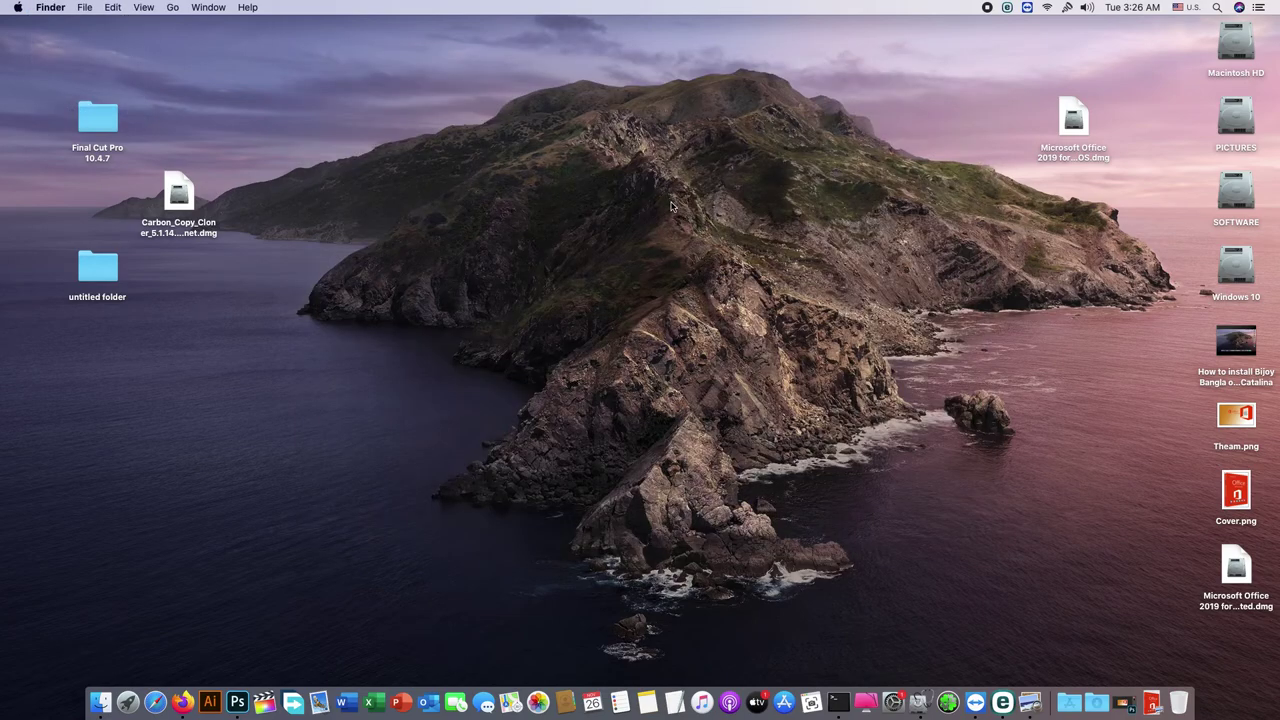
Step: Open the converted encrypted image, submit its password, and skip verification
double_click(1236, 568)
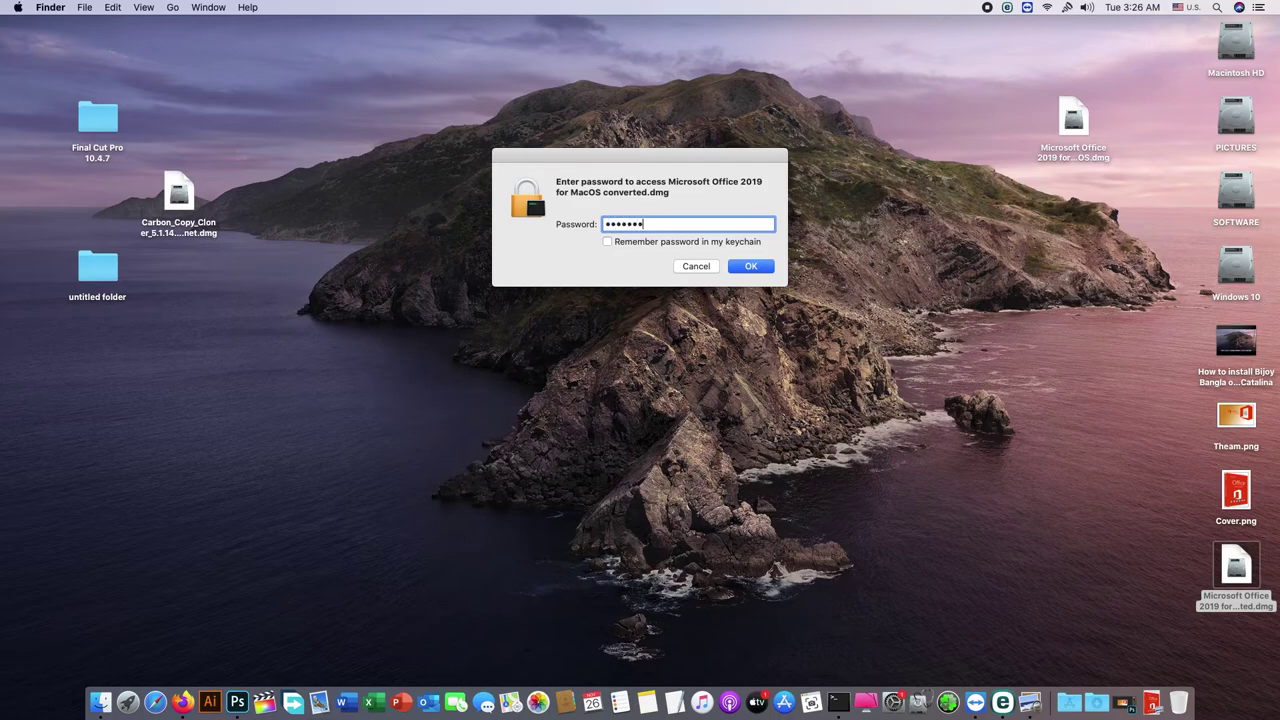
key(Return)
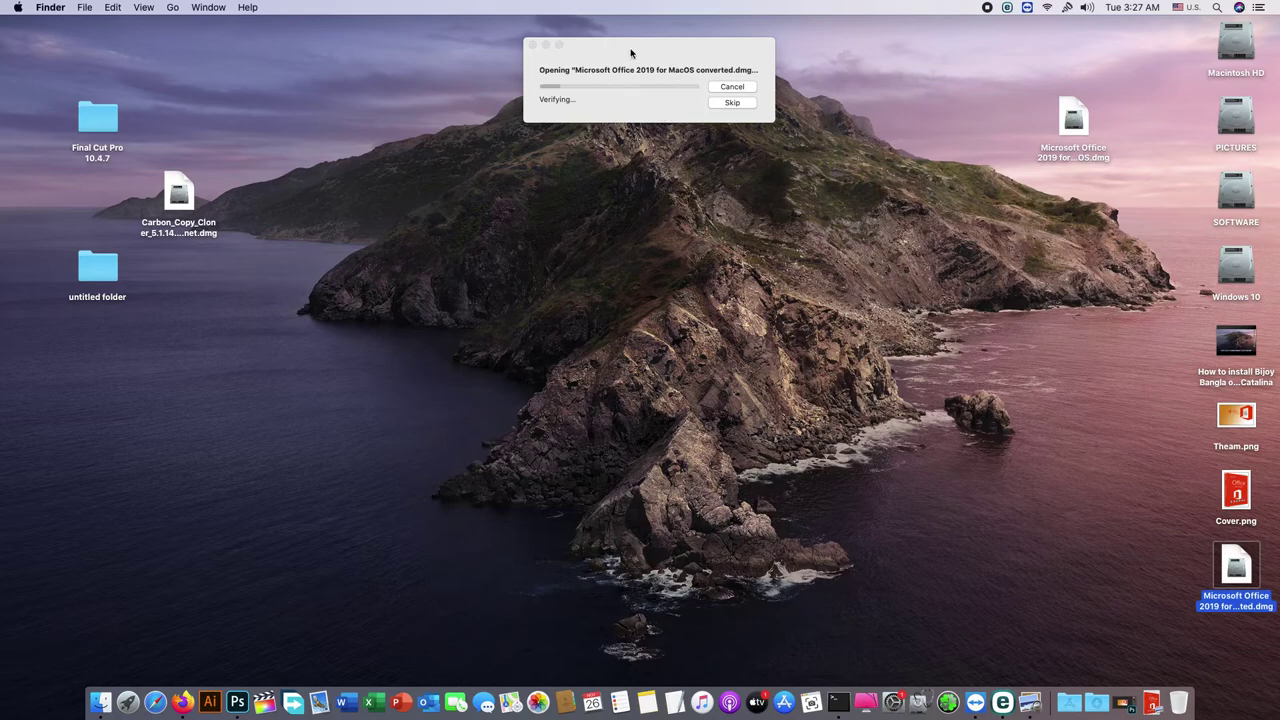
click(739, 134)
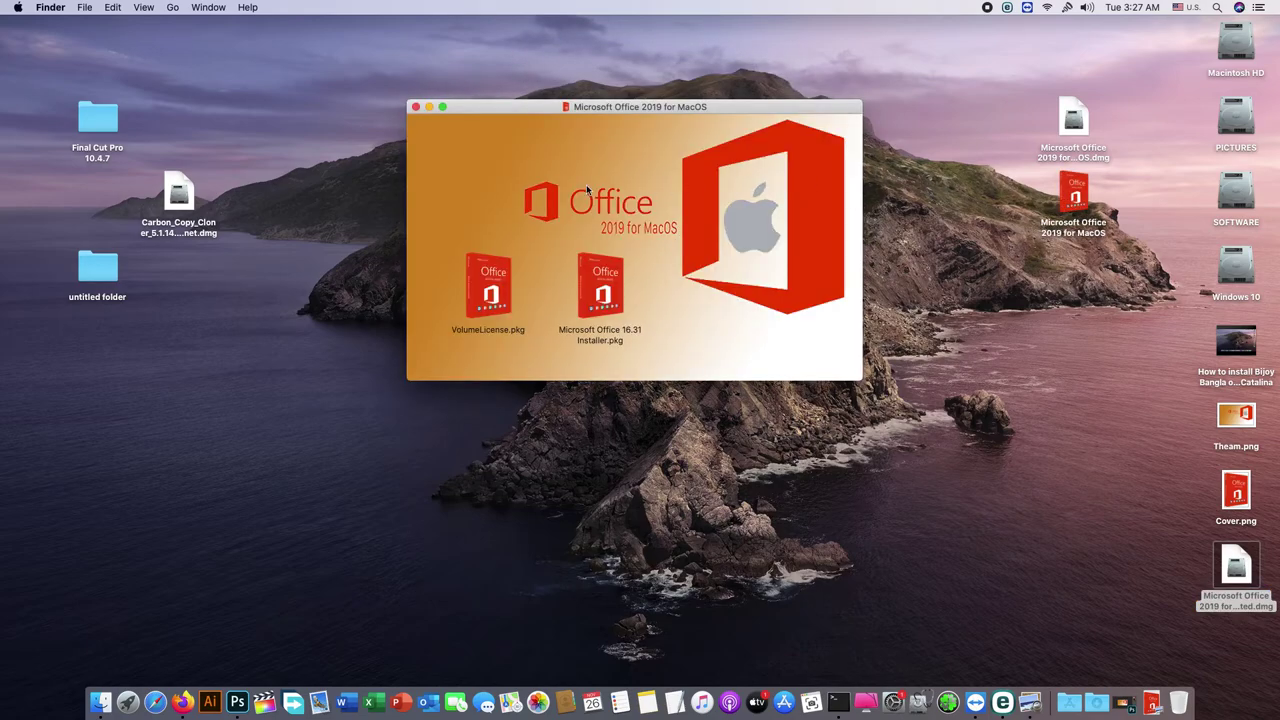
mouse_move(600, 287)
mouse_down()
mouse_move(662, 246)
mouse_move(628, 232)
mouse_move(600, 287)
mouse_up()
mouse_move(490, 262)
mouse_down()
mouse_move(501, 193)
mouse_move(490, 262)
mouse_up()
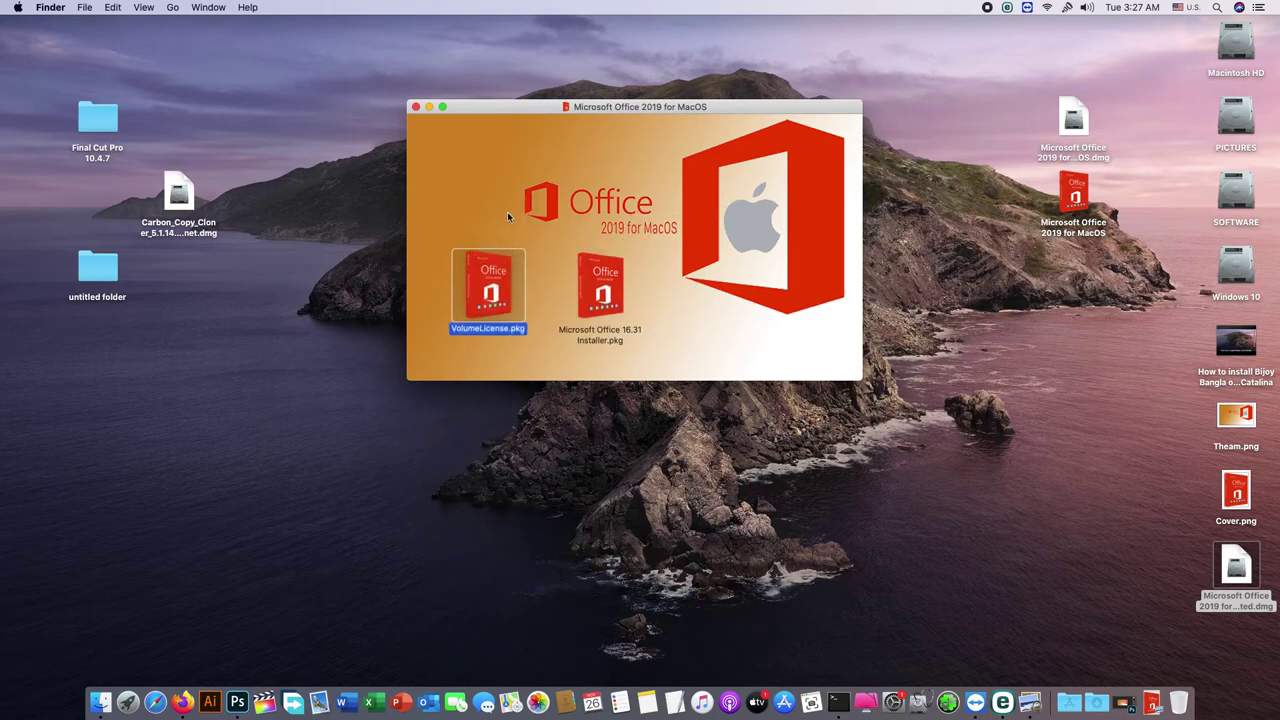
Step: Close the volume window, eject the volume, and remount the converted image with its password
click(416, 106)
right_click(1078, 195)
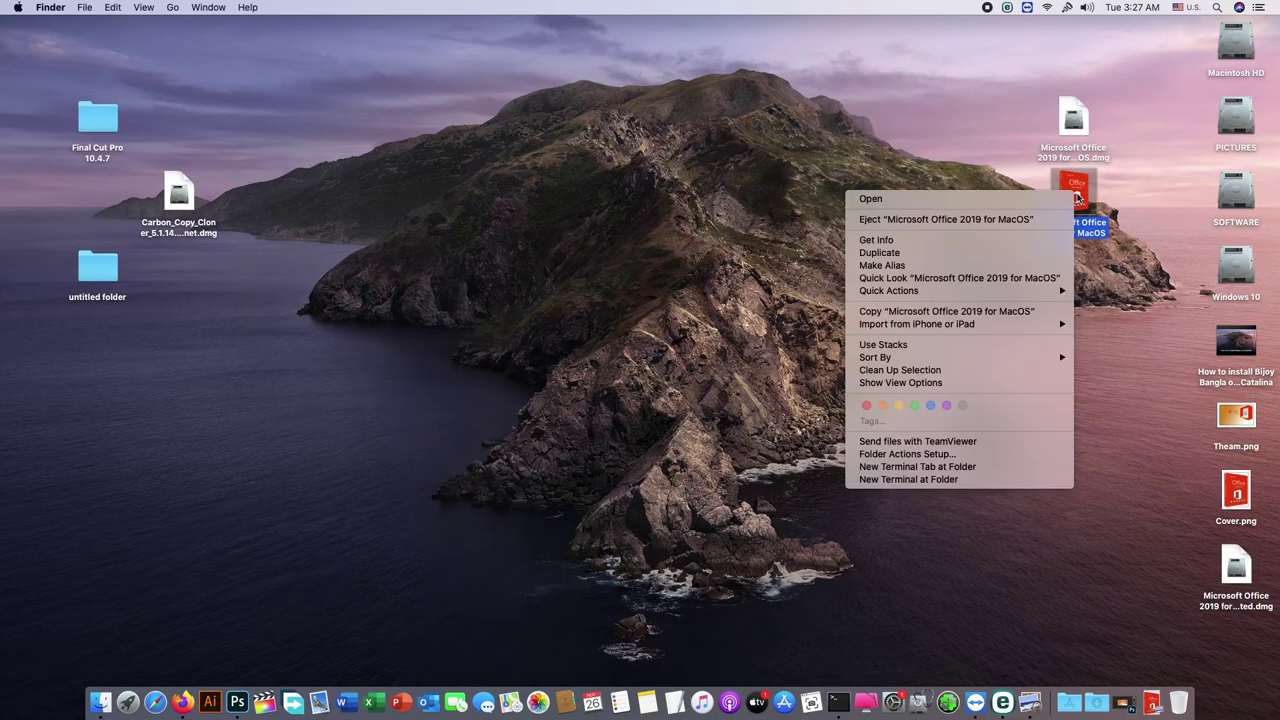
click(1016, 222)
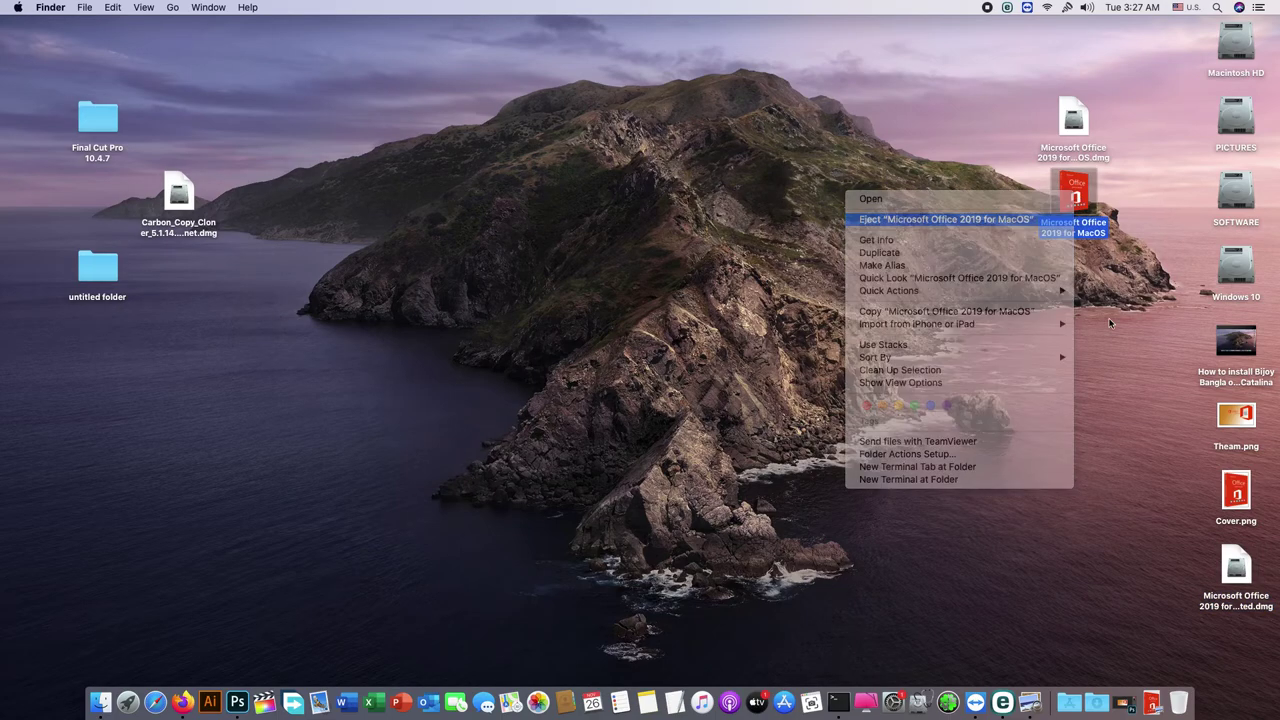
double_click(1237, 575)
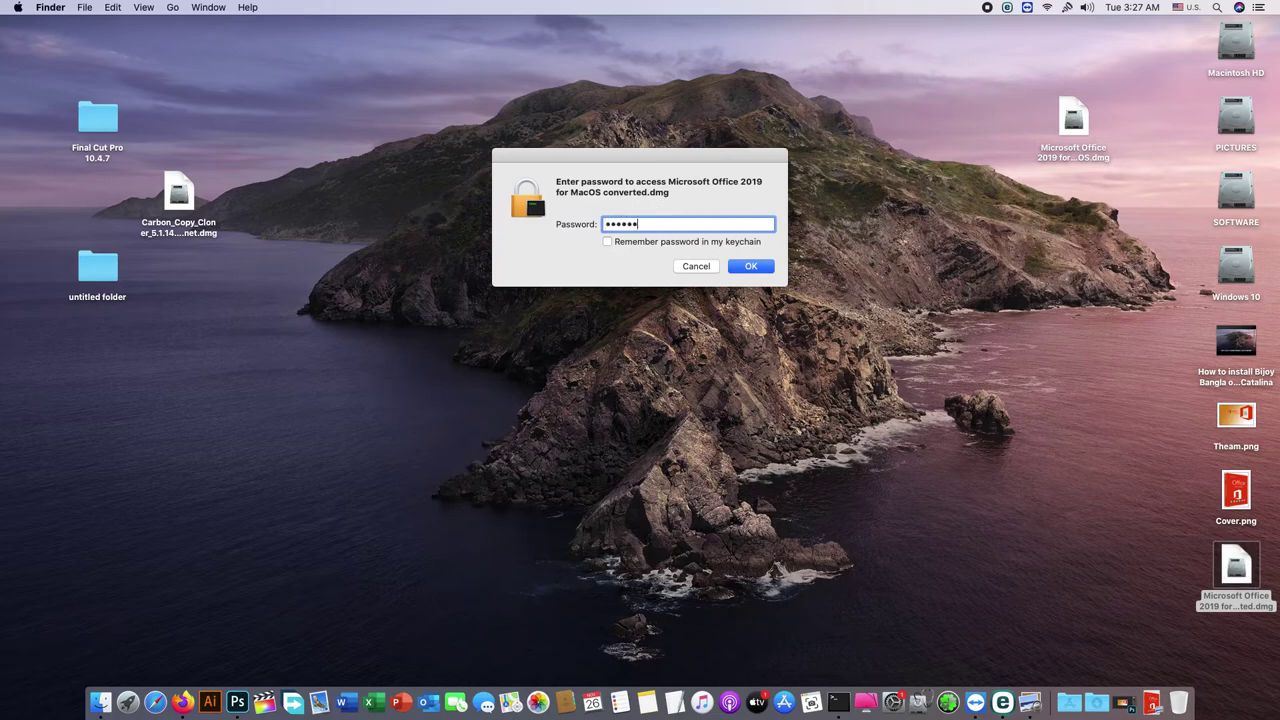
key(Return)
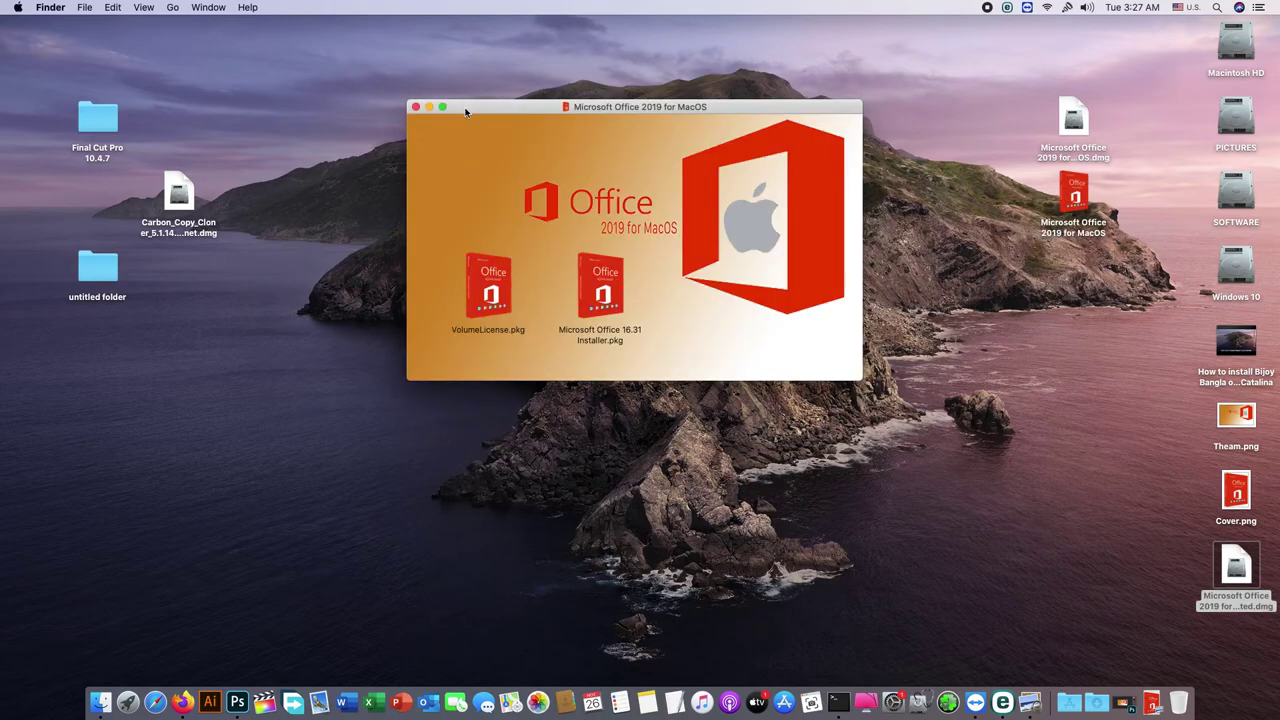
Step: Trash the original disk image, empty the Trash, and eject the mounted Office volume
click(416, 106)
right_click(1068, 204)
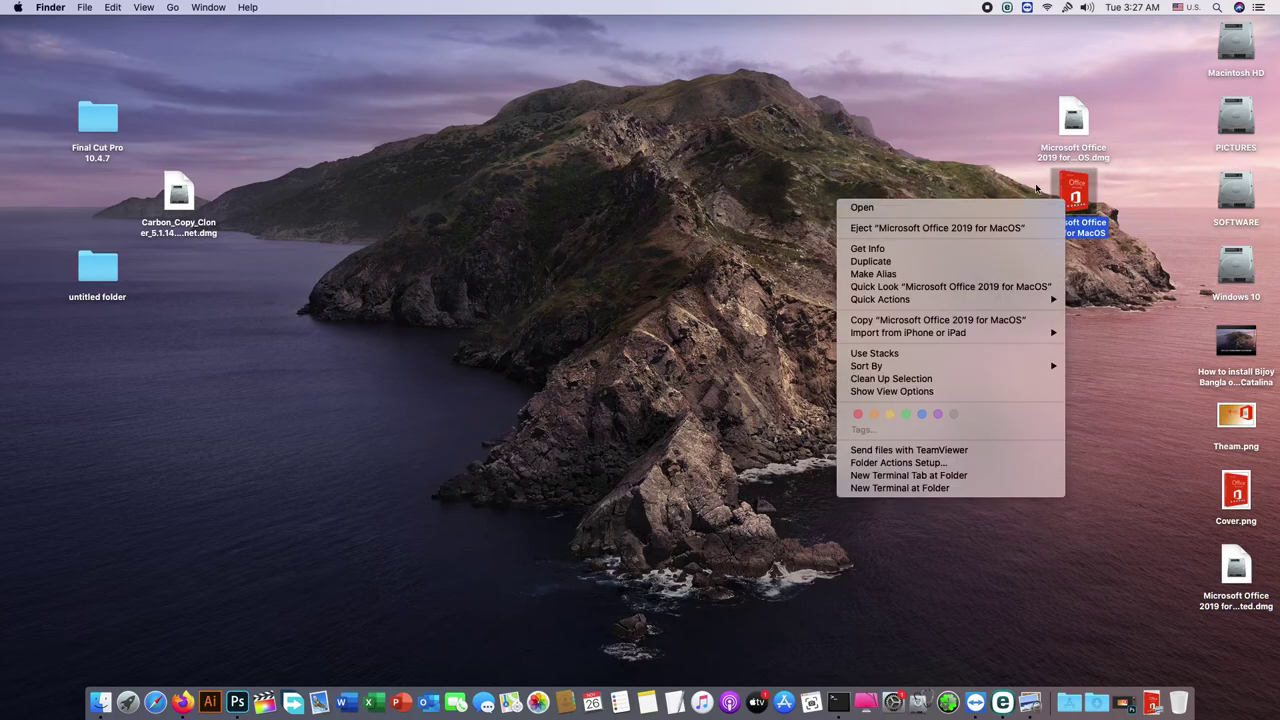
click(1022, 127)
right_click(1077, 147)
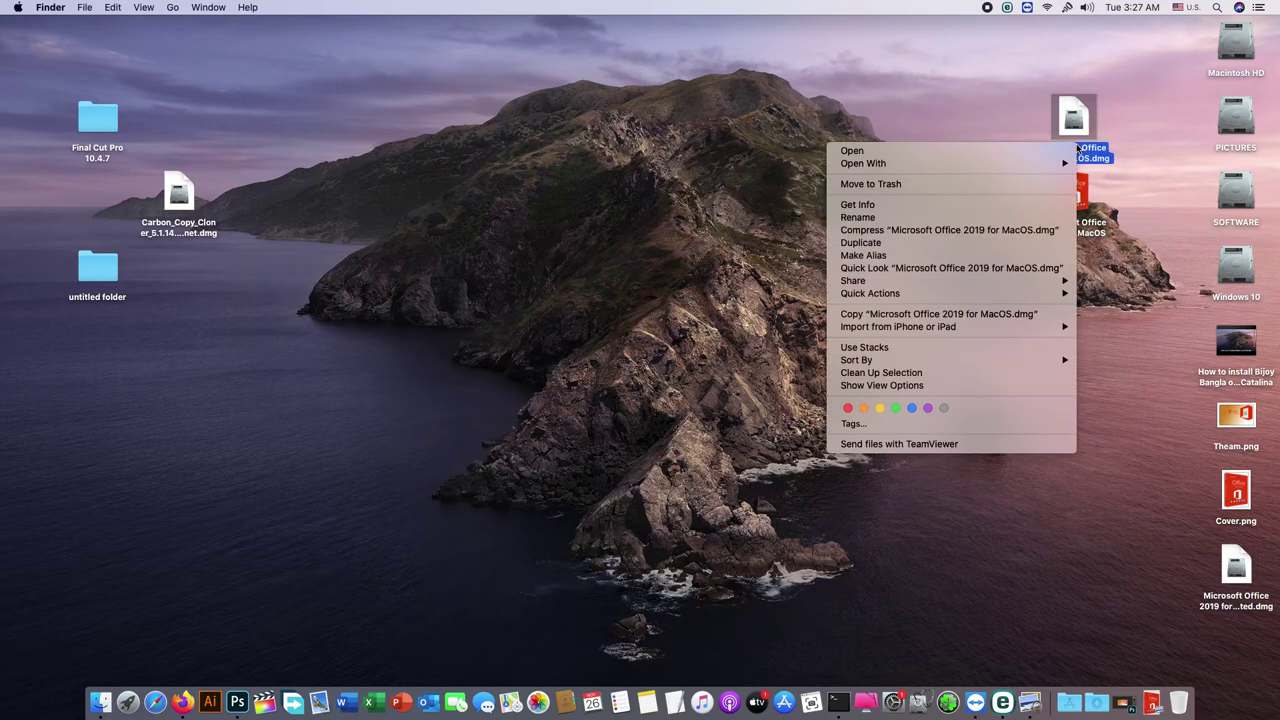
click(908, 185)
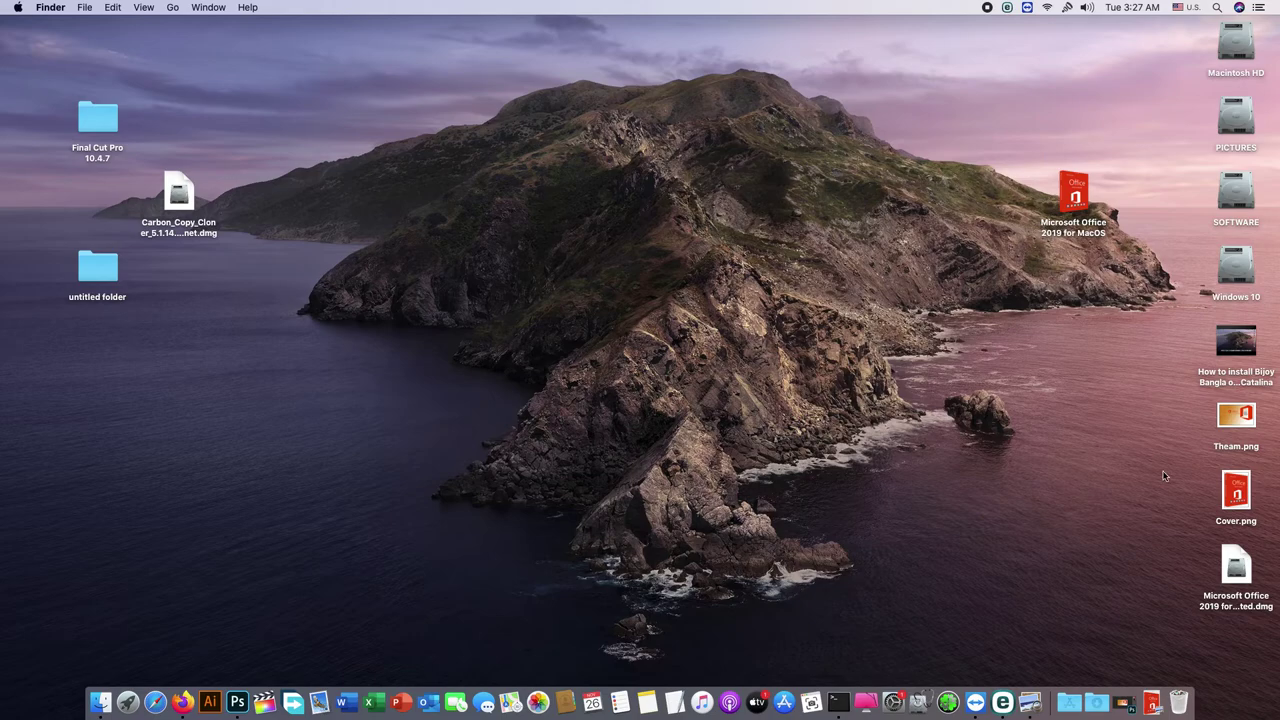
right_click(1179, 702)
click(1190, 663)
click(733, 238)
right_click(1074, 205)
click(1032, 222)
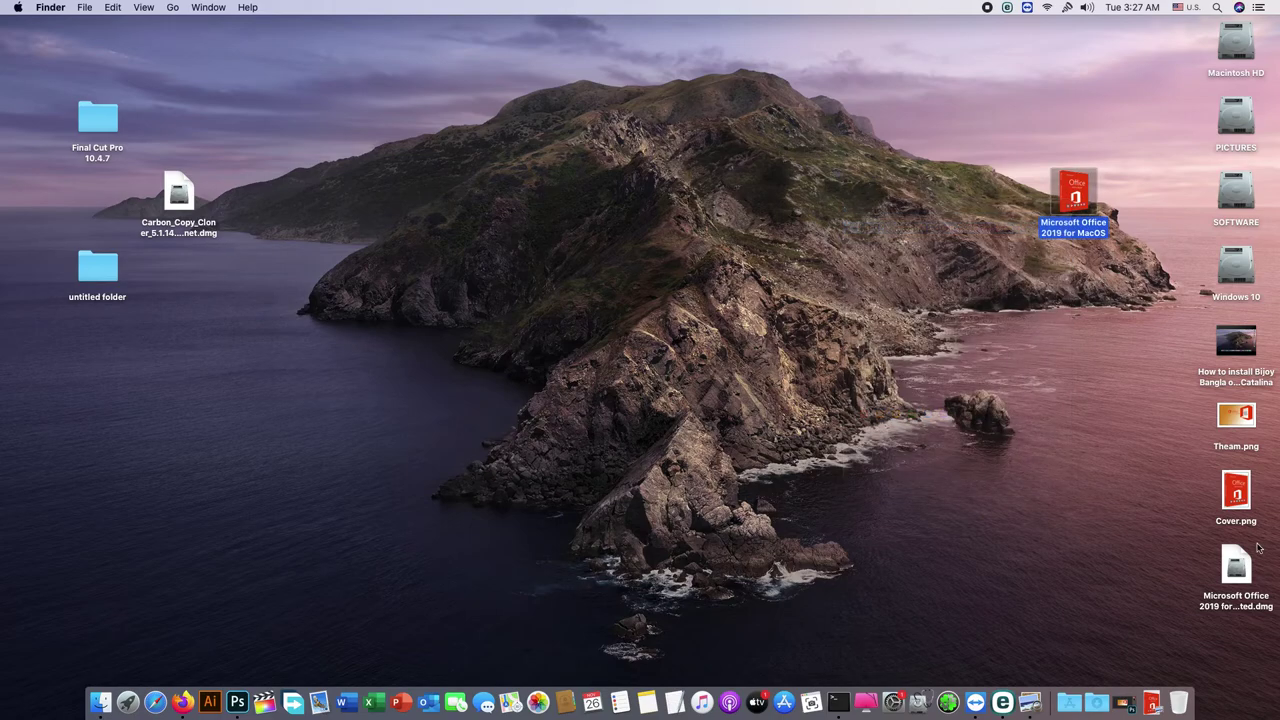
Step: Rename the converted image to 'Microsoft Office 2019 for MacOS.dmg', move it top right, and clean up the desktop
right_click(1244, 582)
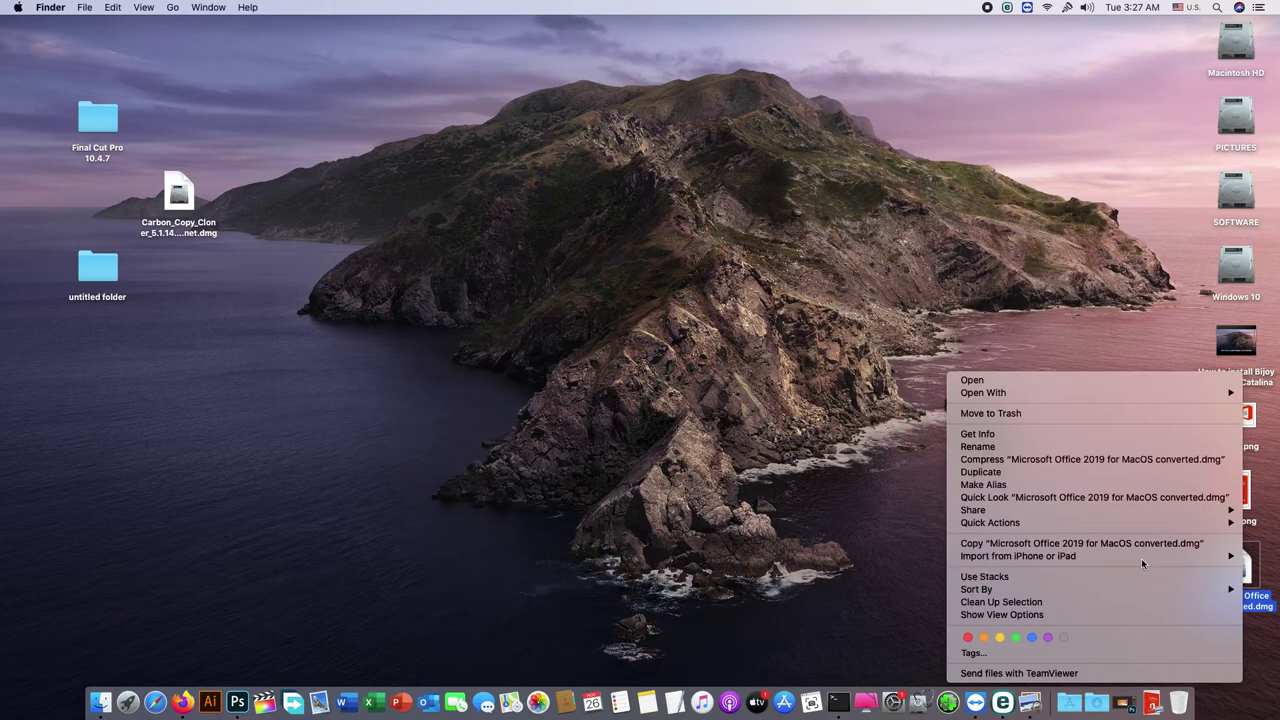
click(1027, 450)
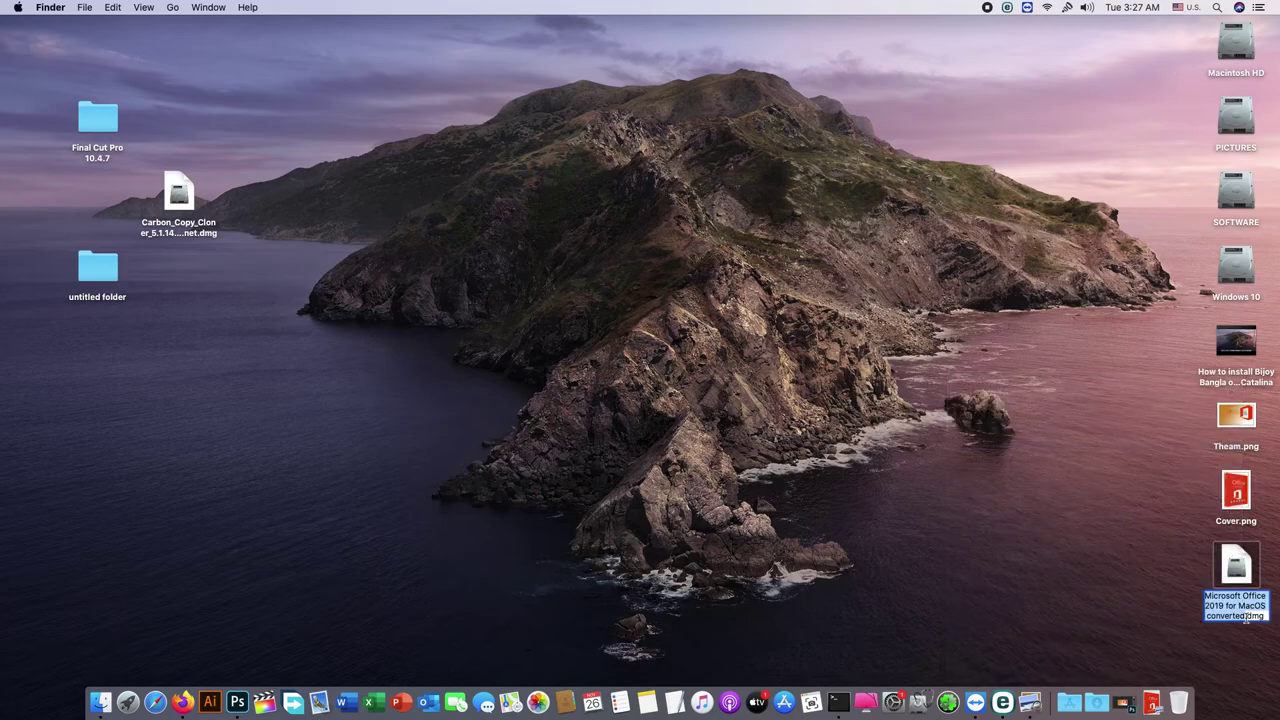
click(1247, 617)
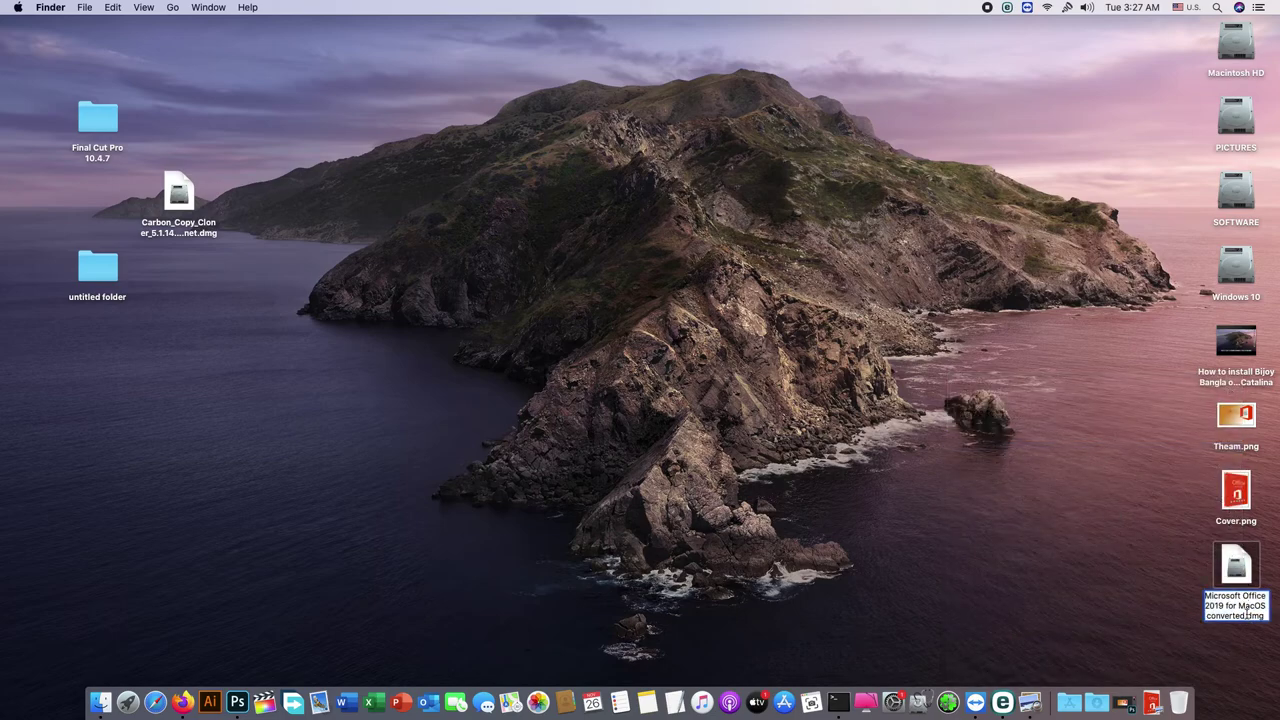
drag(1246, 617, 1206, 618)
key(BackSpace)
key(BackSpace)
click(1079, 585)
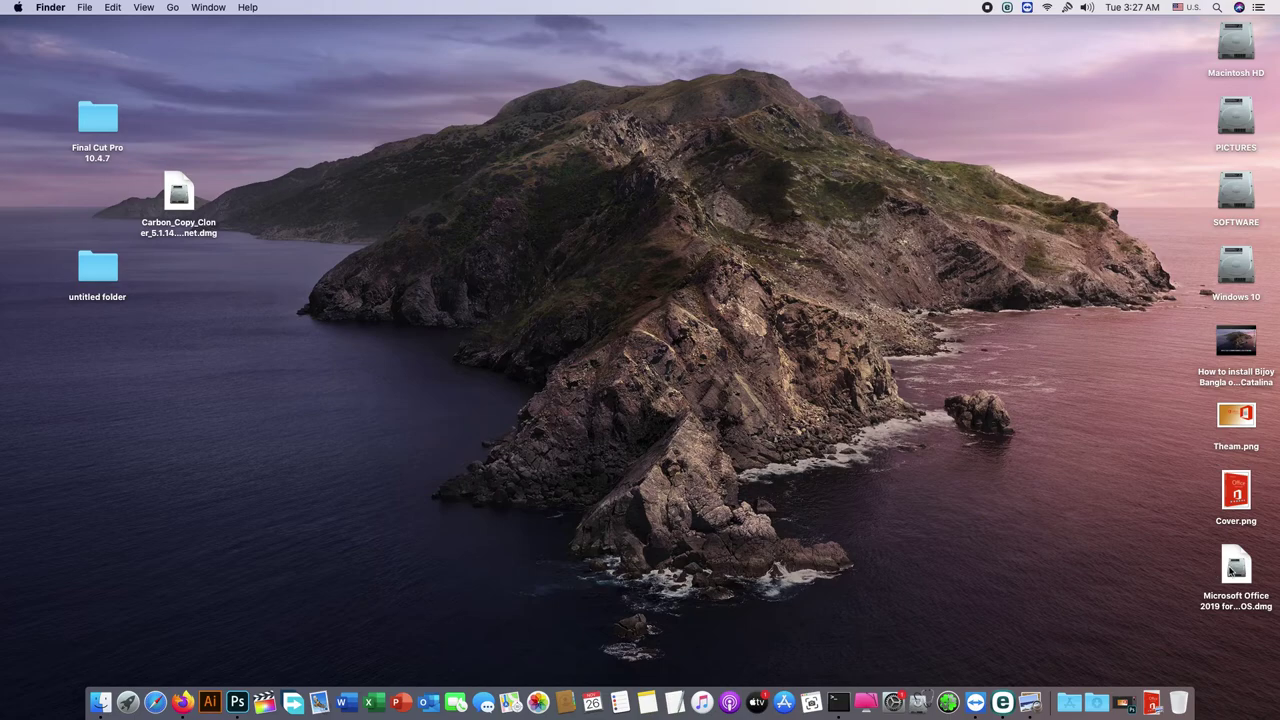
drag(1236, 568, 1081, 85)
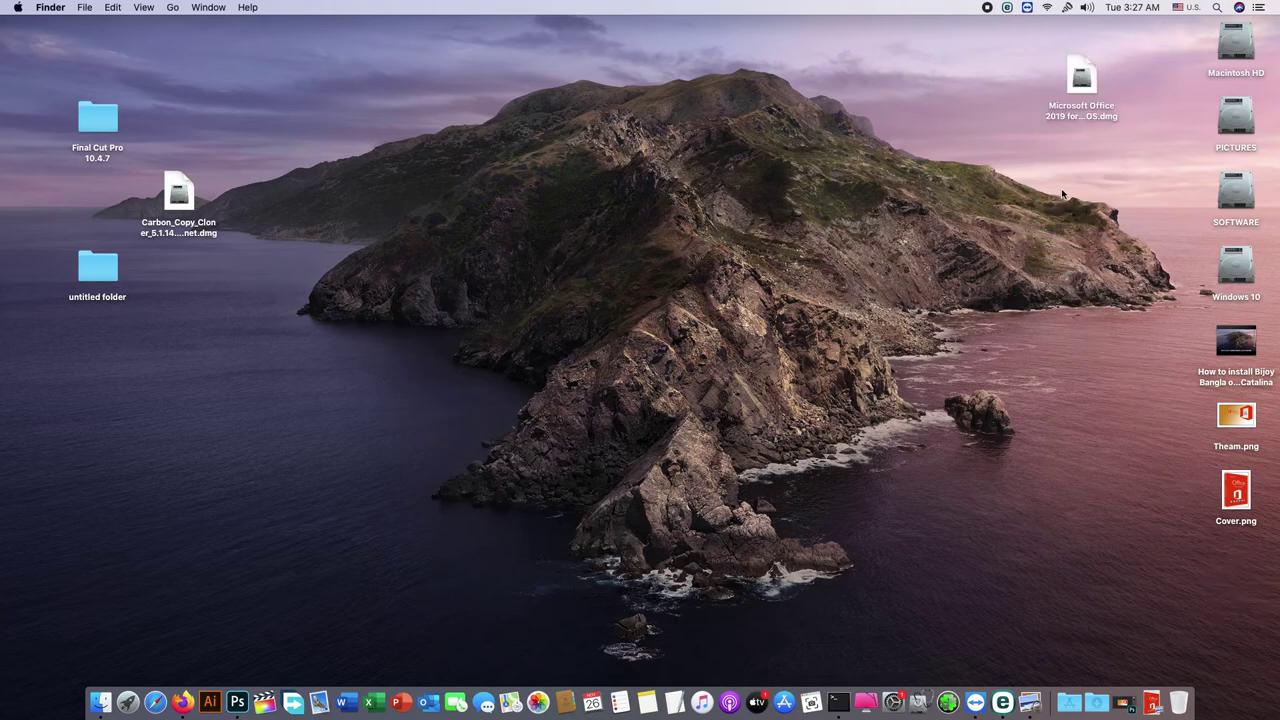
right_click(401, 176)
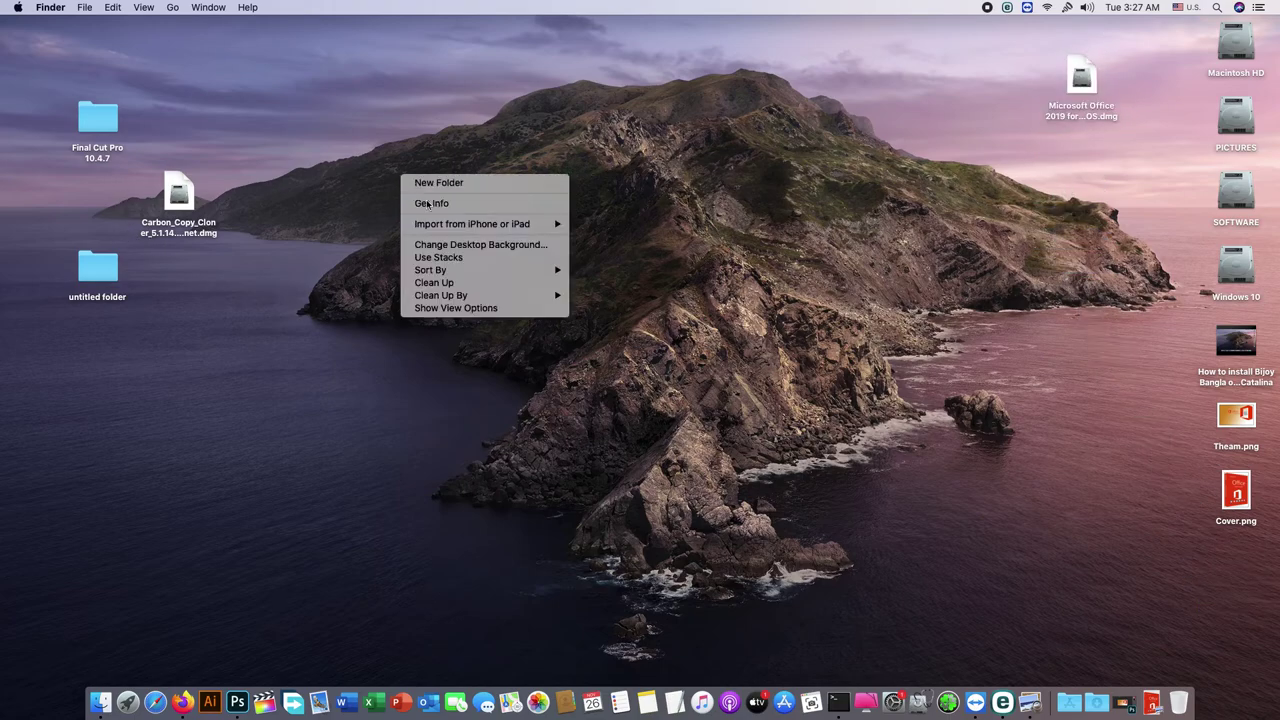
click(468, 286)
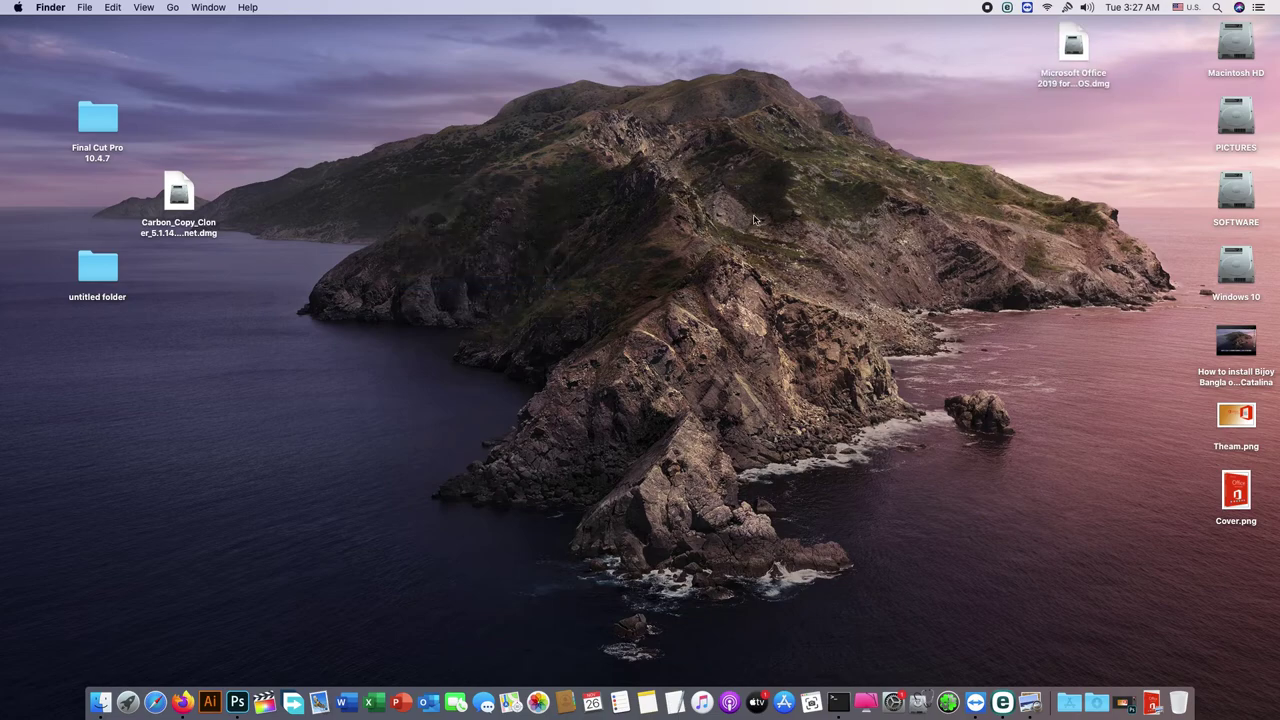
Step: Unlock the encrypted image with its password, skip verification, and launch the Microsoft Office 16.31 installer package
click(1067, 47)
double_click(1067, 47)
text(1)
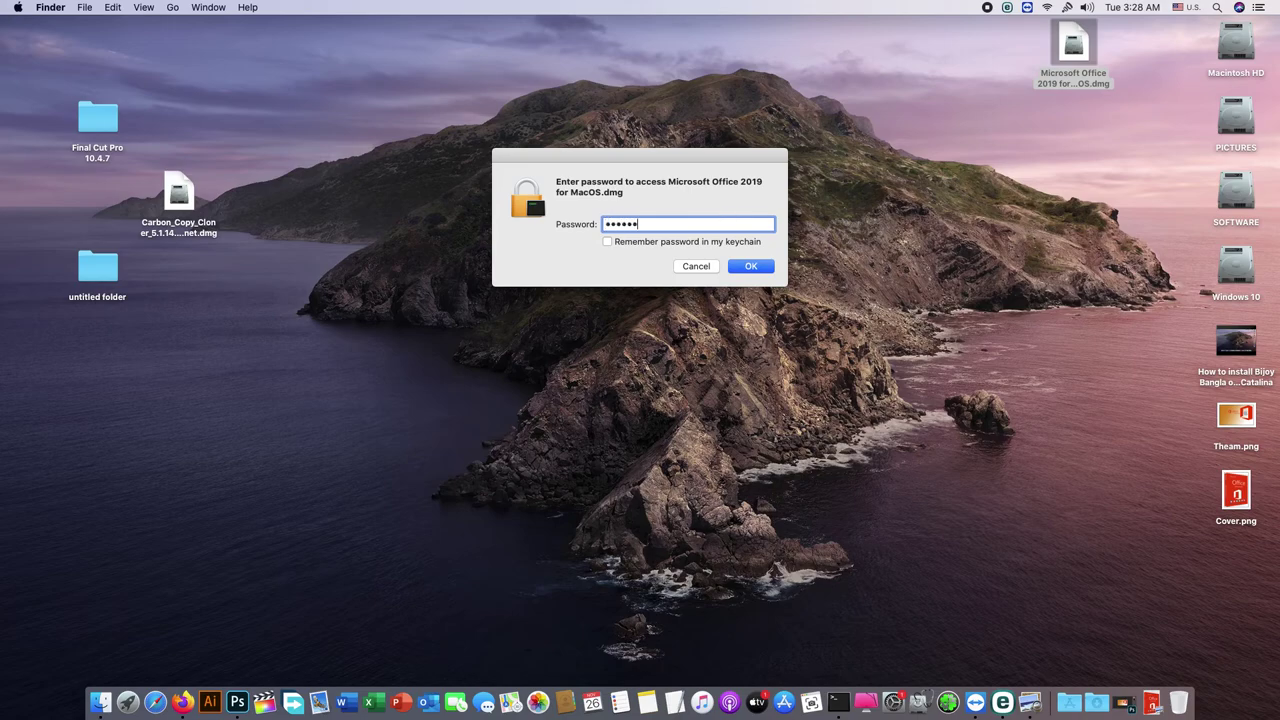
key(Return)
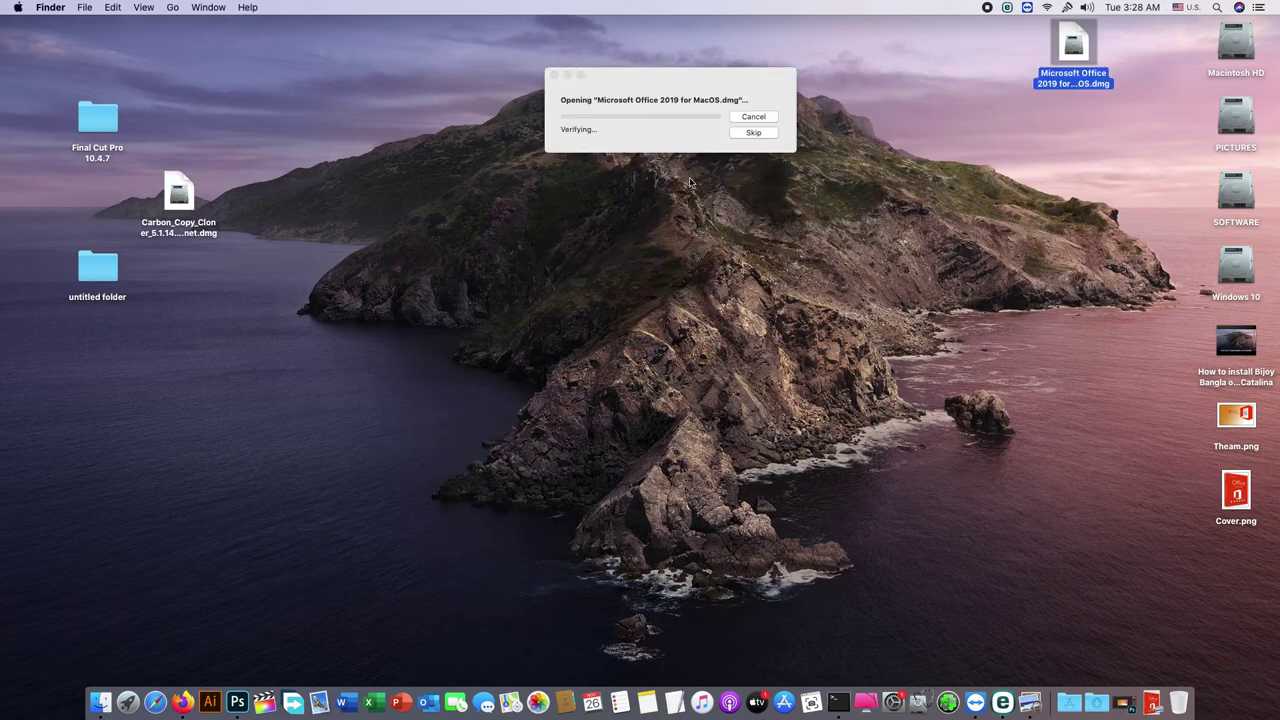
click(741, 134)
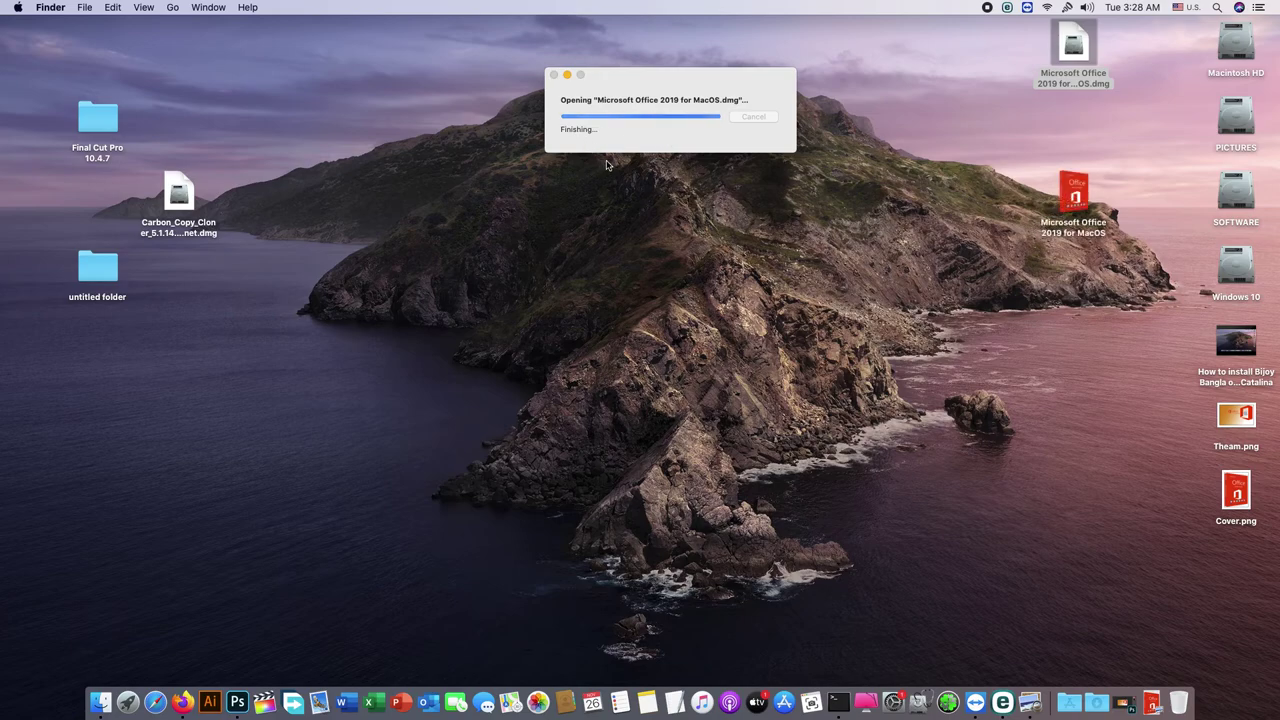
double_click(594, 312)
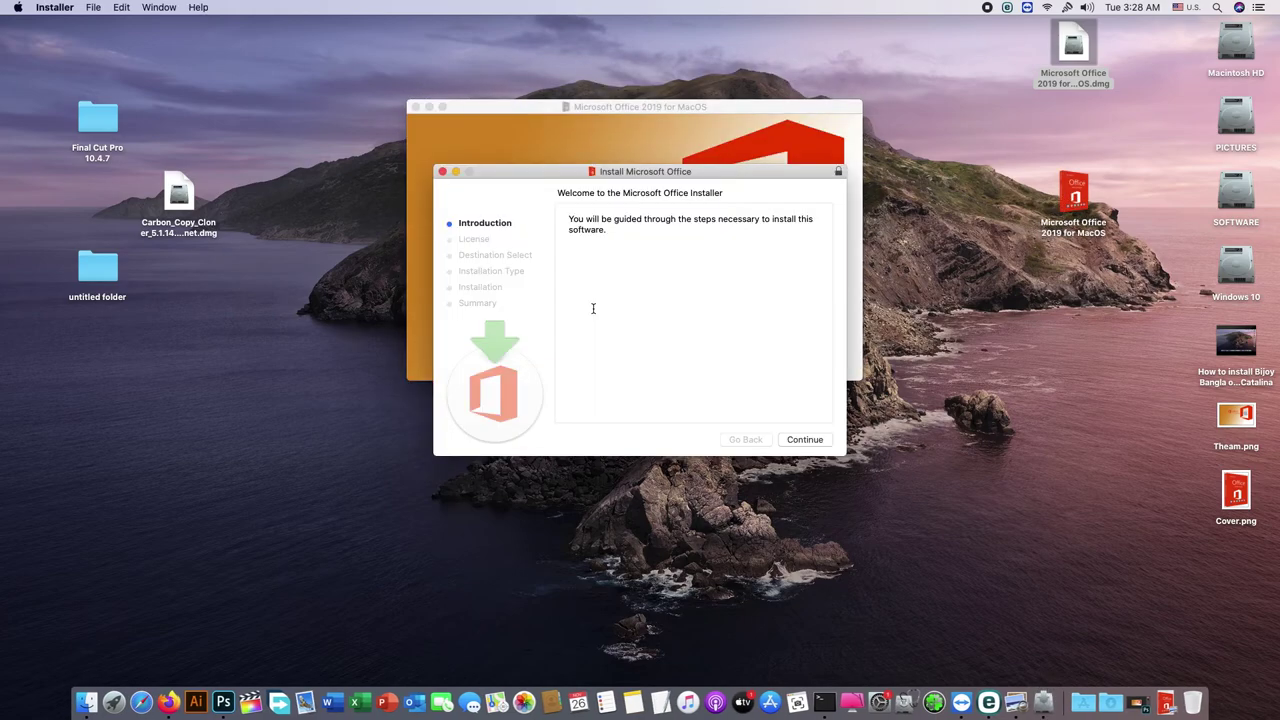
Step: Step the Office installer through the introduction and license agreement to the install location, then quit it
click(796, 447)
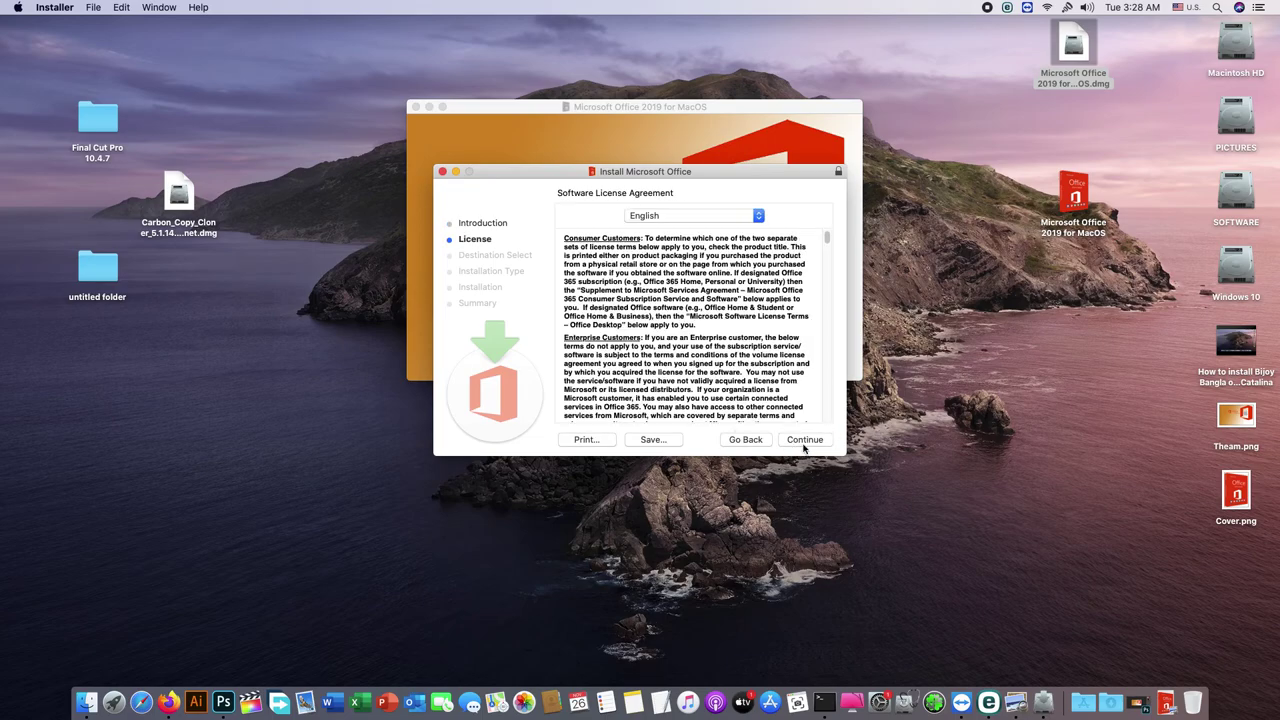
click(806, 449)
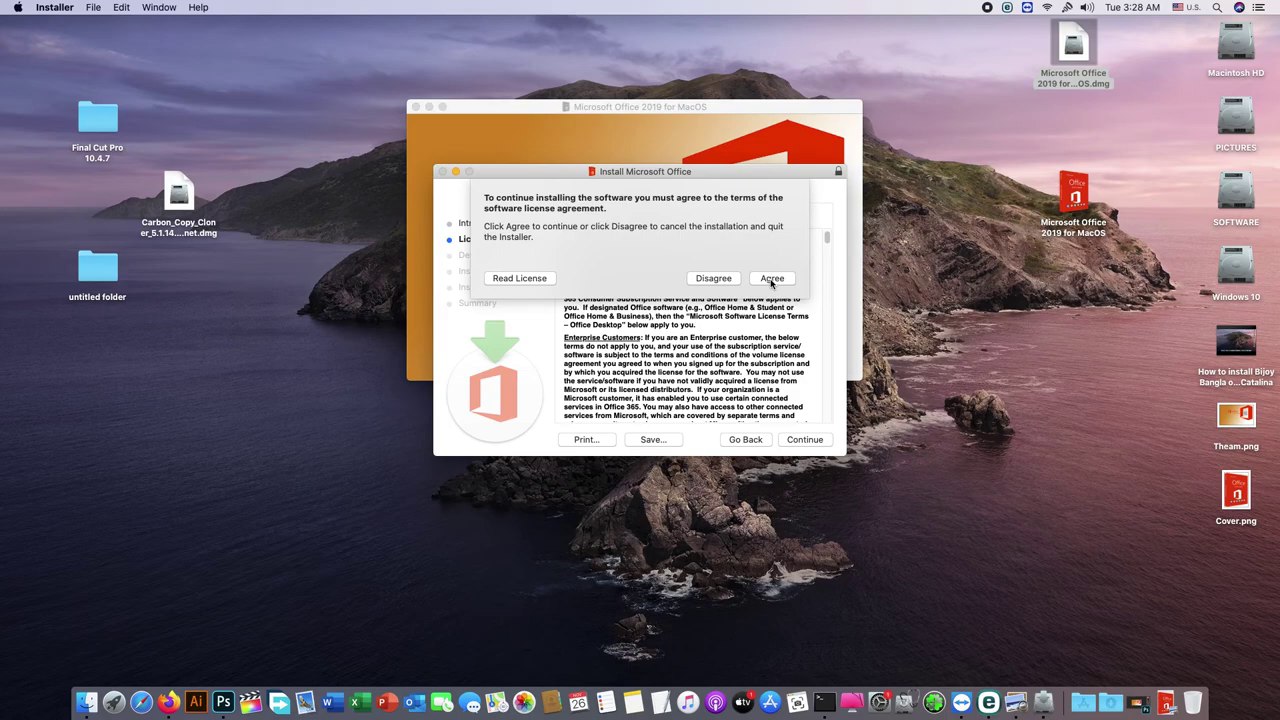
click(772, 280)
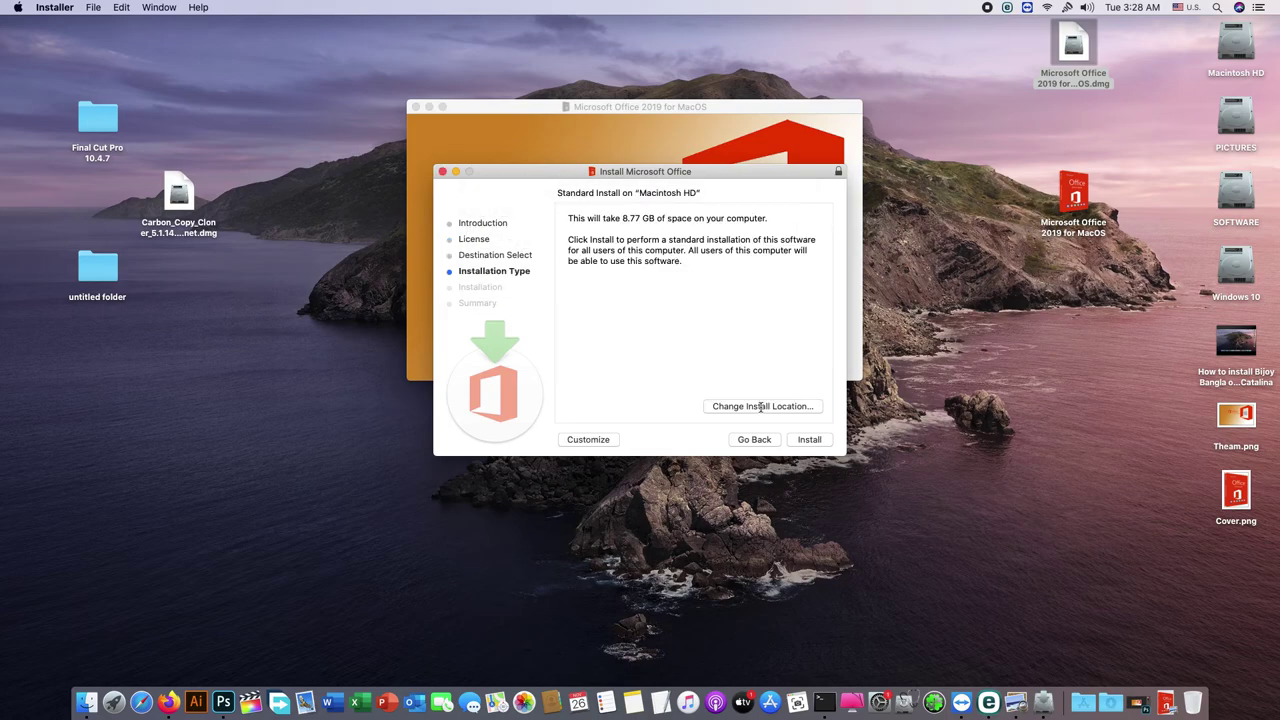
click(760, 406)
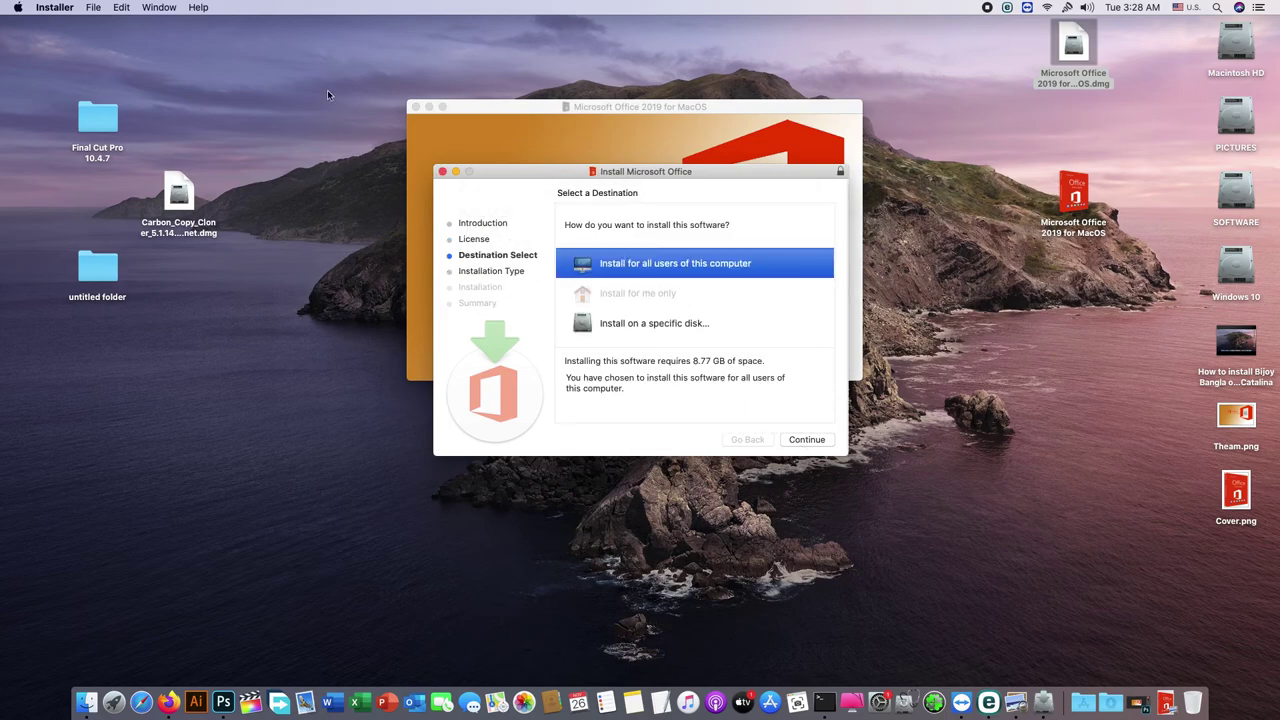
click(54, 7)
click(60, 110)
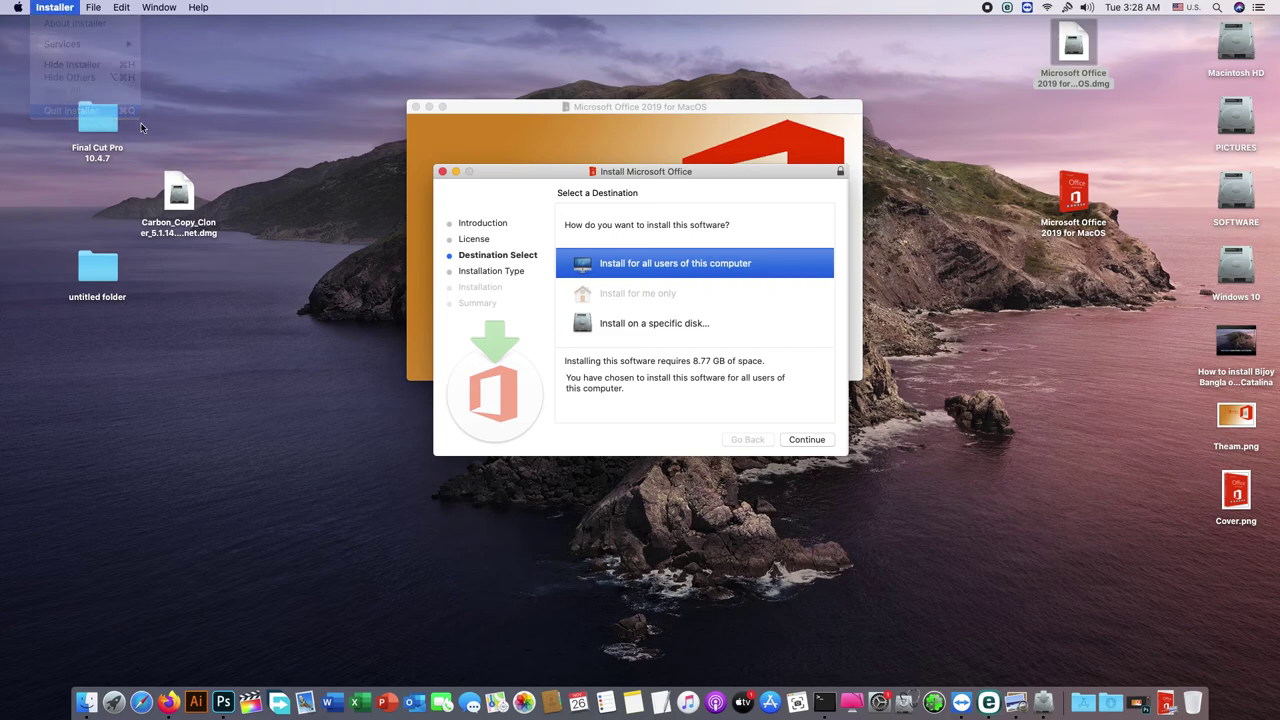
Step: Run VolumeLicense.pkg up to the install summary, quit it, and close the Office volume window
click(479, 211)
double_click(491, 310)
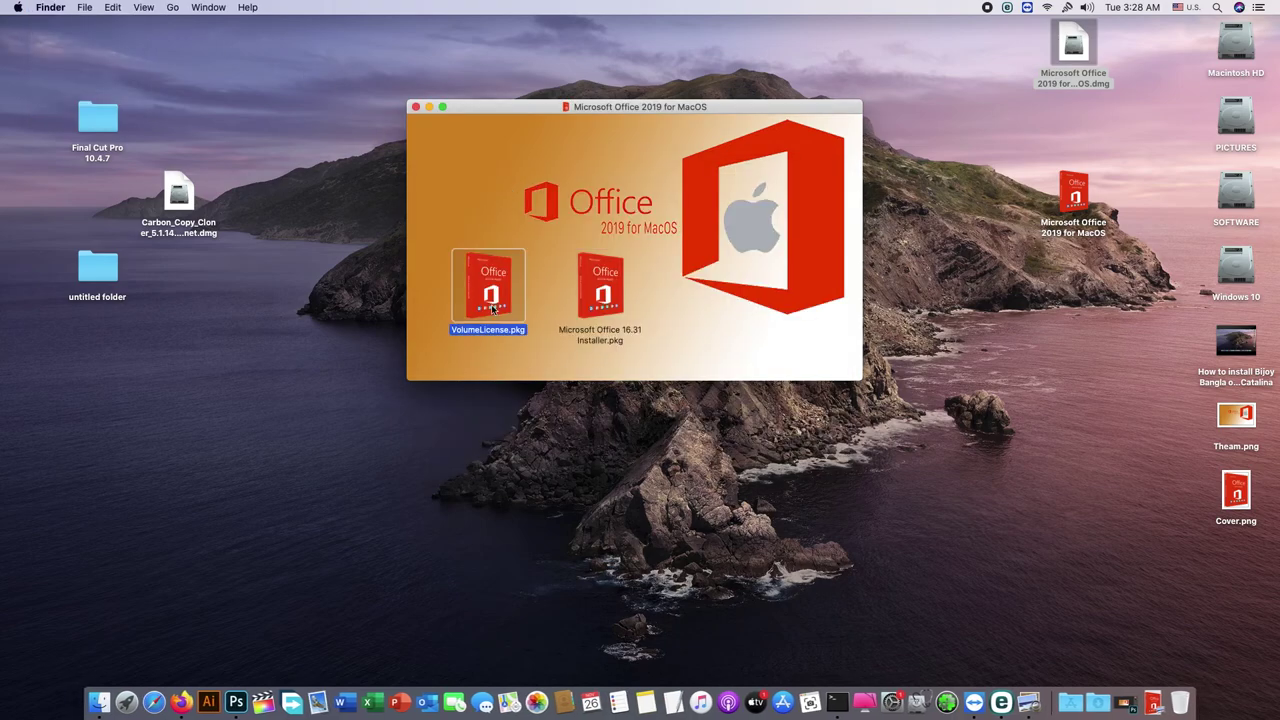
click(811, 442)
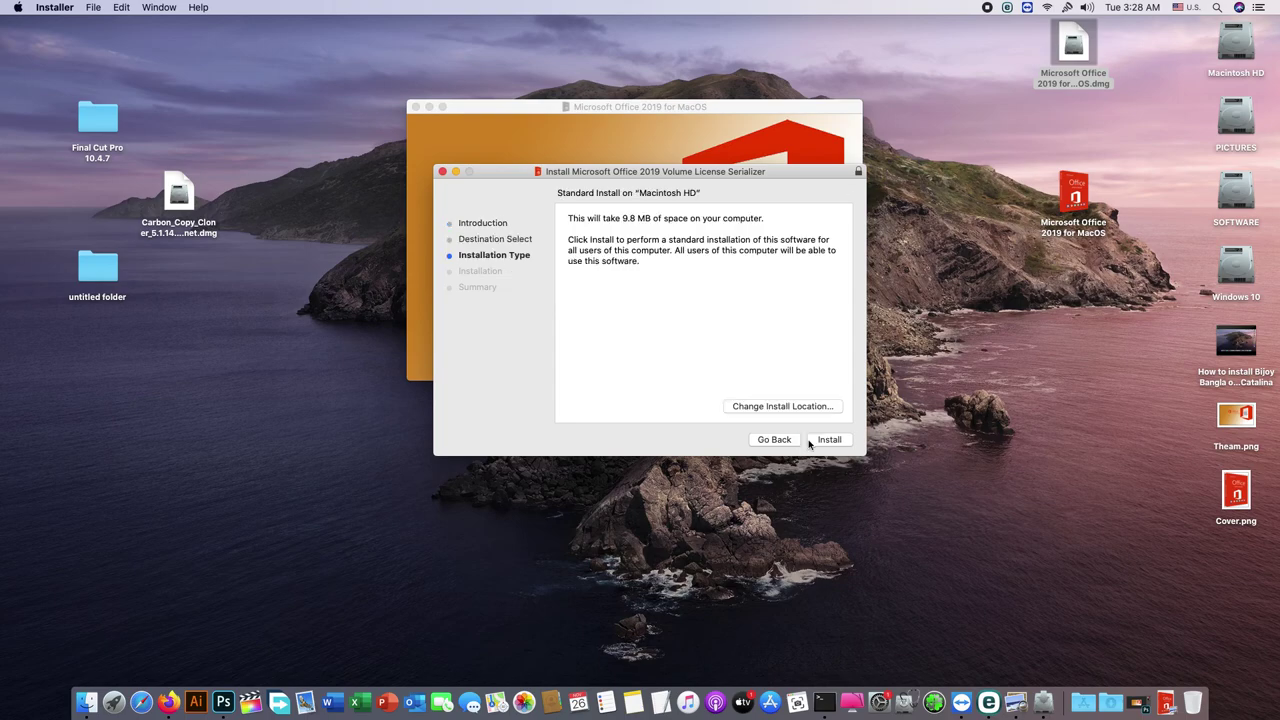
click(768, 405)
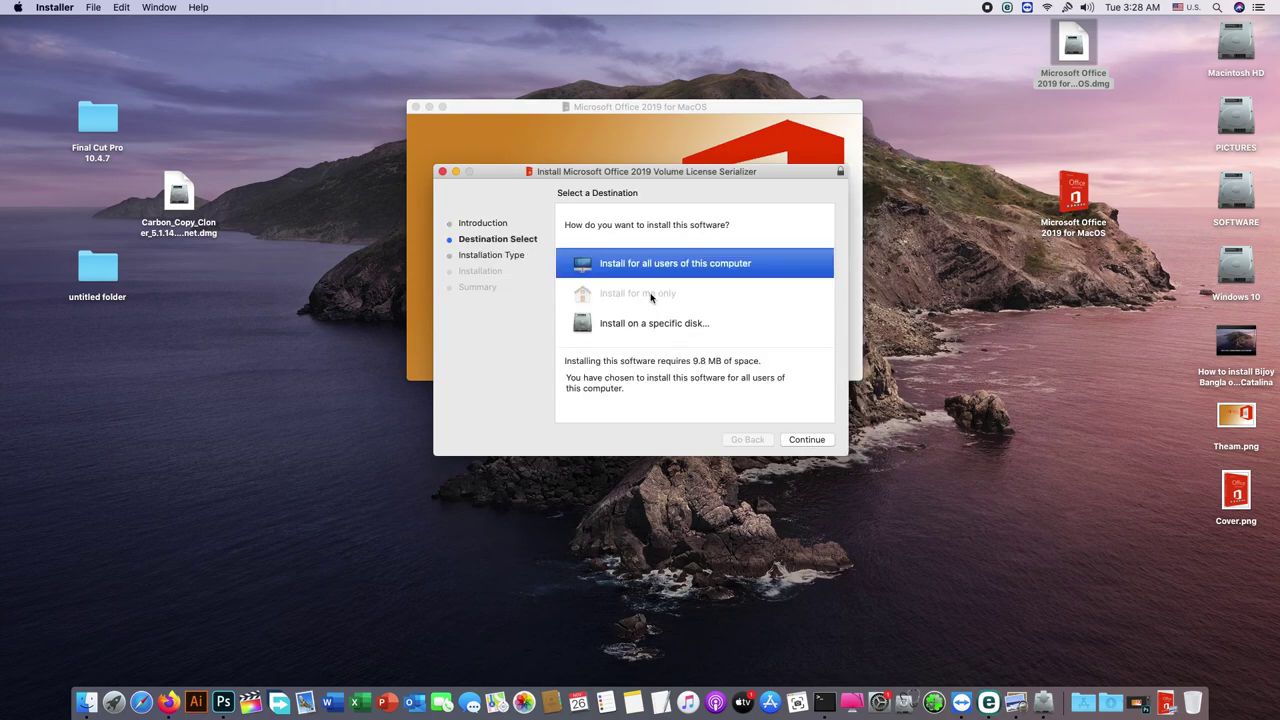
click(801, 443)
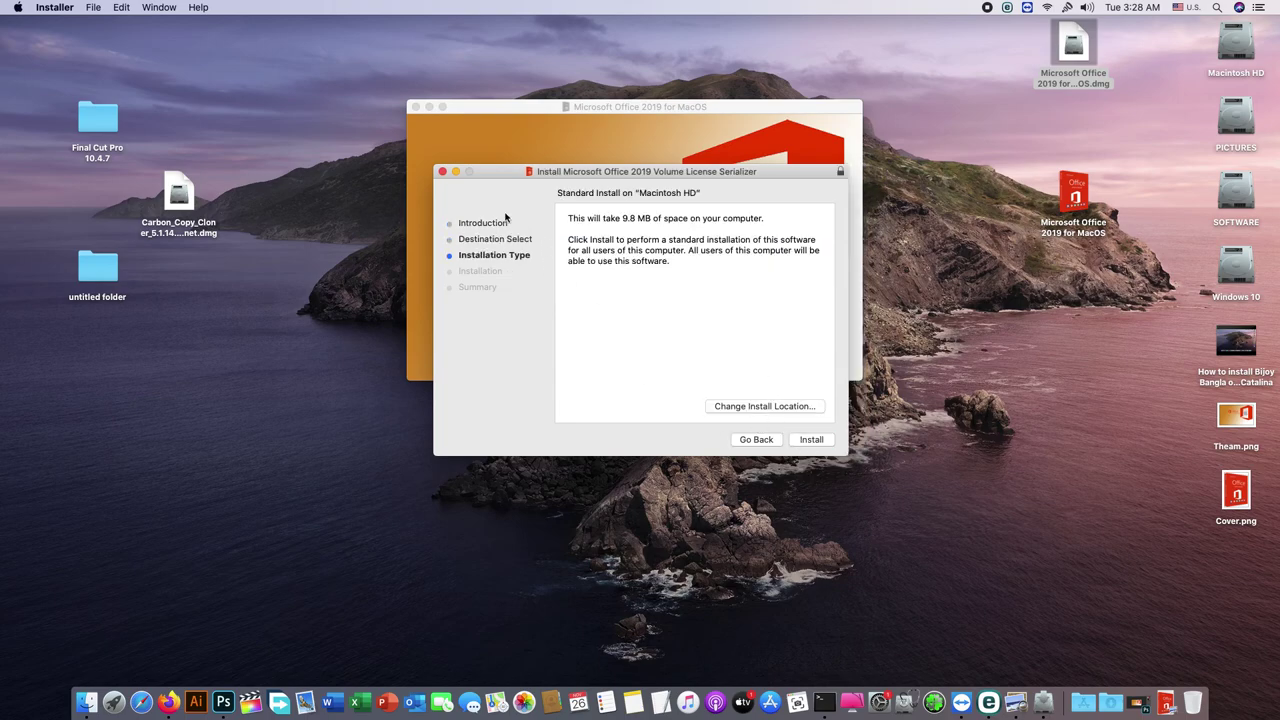
click(48, 9)
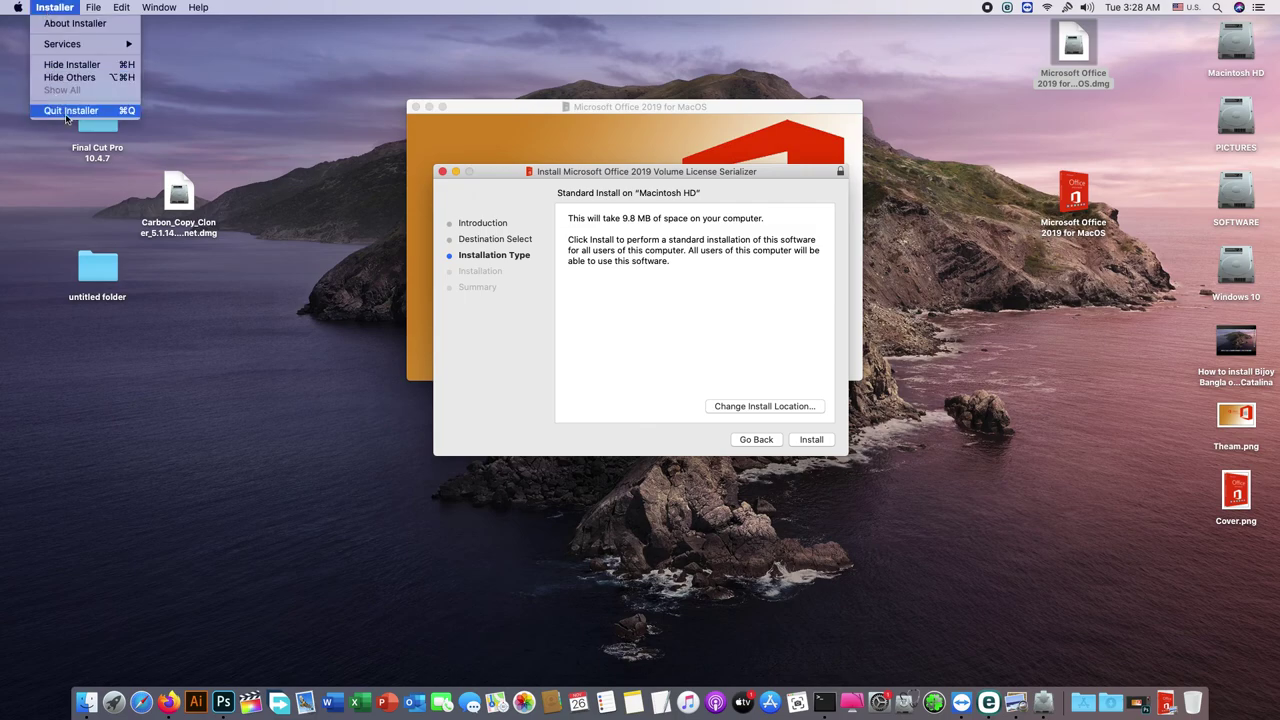
click(70, 110)
click(417, 107)
right_click(450, 110)
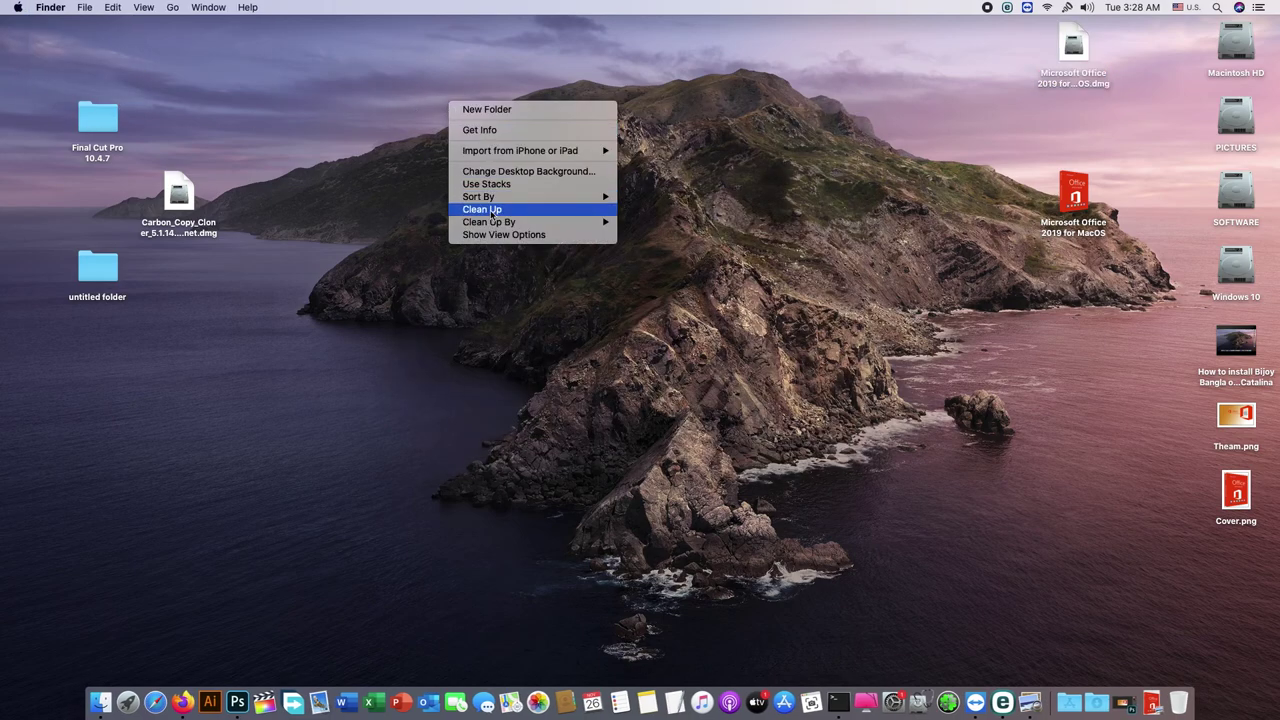
click(494, 214)
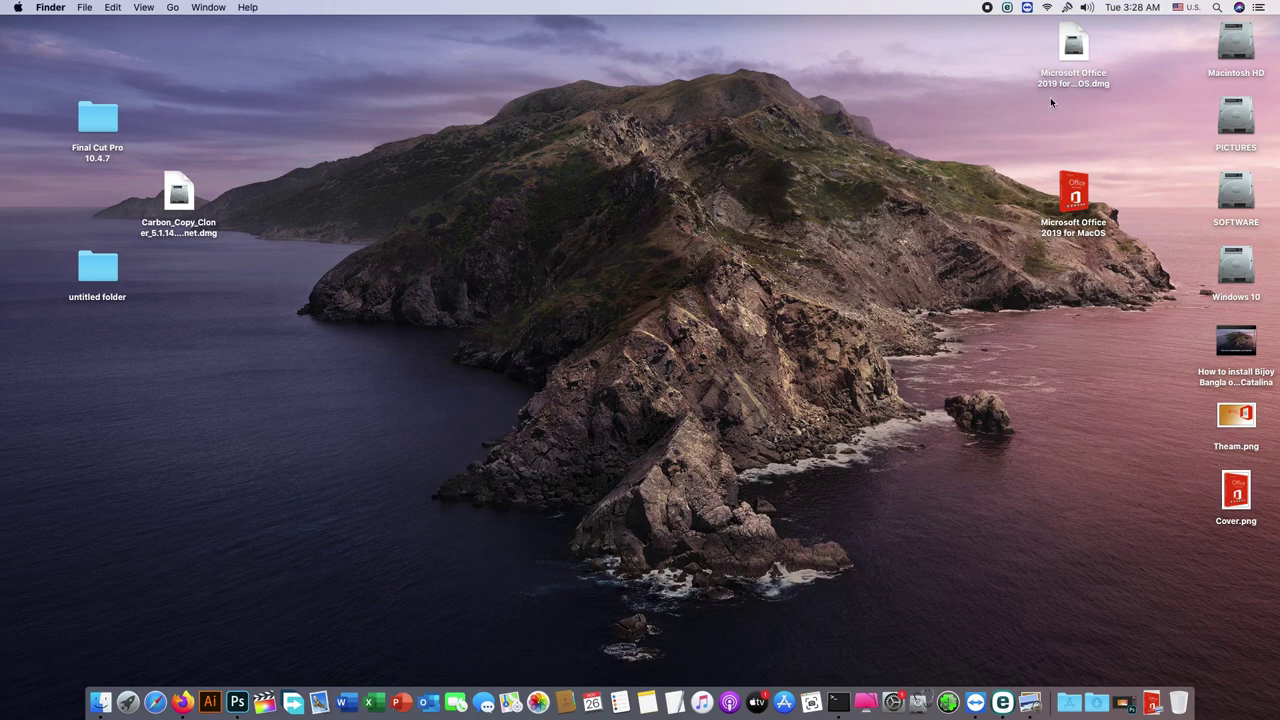
right_click(719, 99)
click(745, 203)
right_click(631, 138)
click(690, 241)
right_click(799, 96)
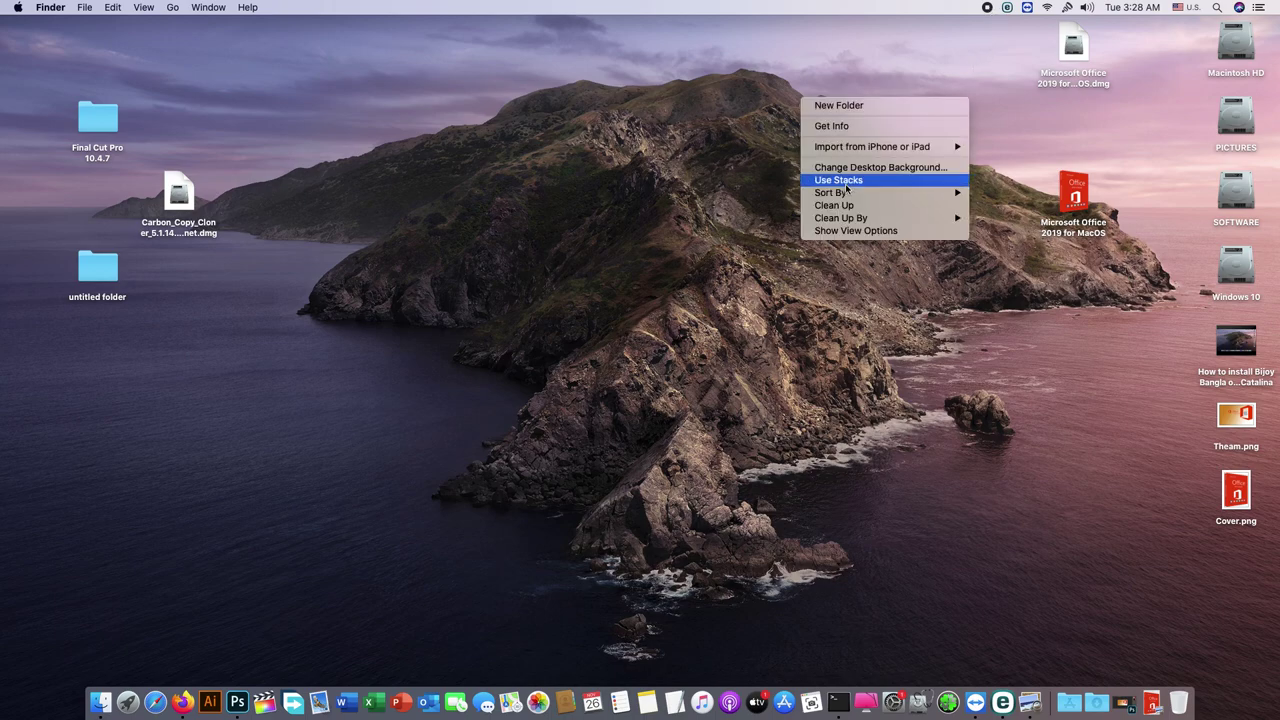